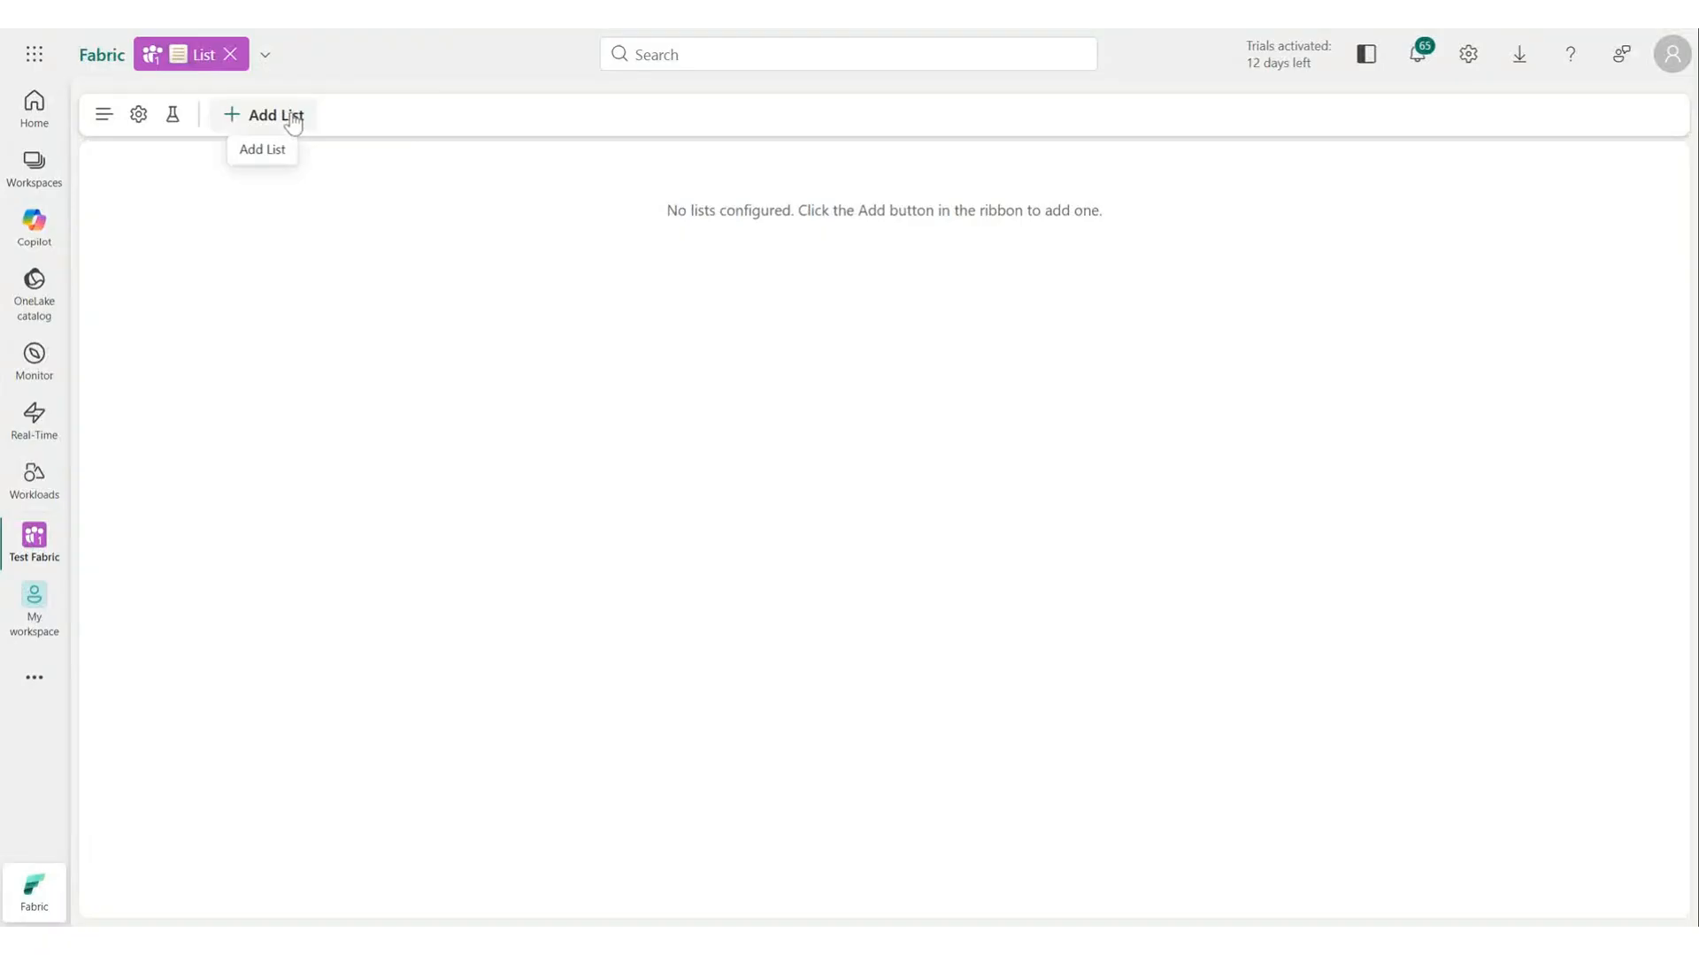
# Start creating a new list named Brand Mapping.
pyautogui.click(270, 114)
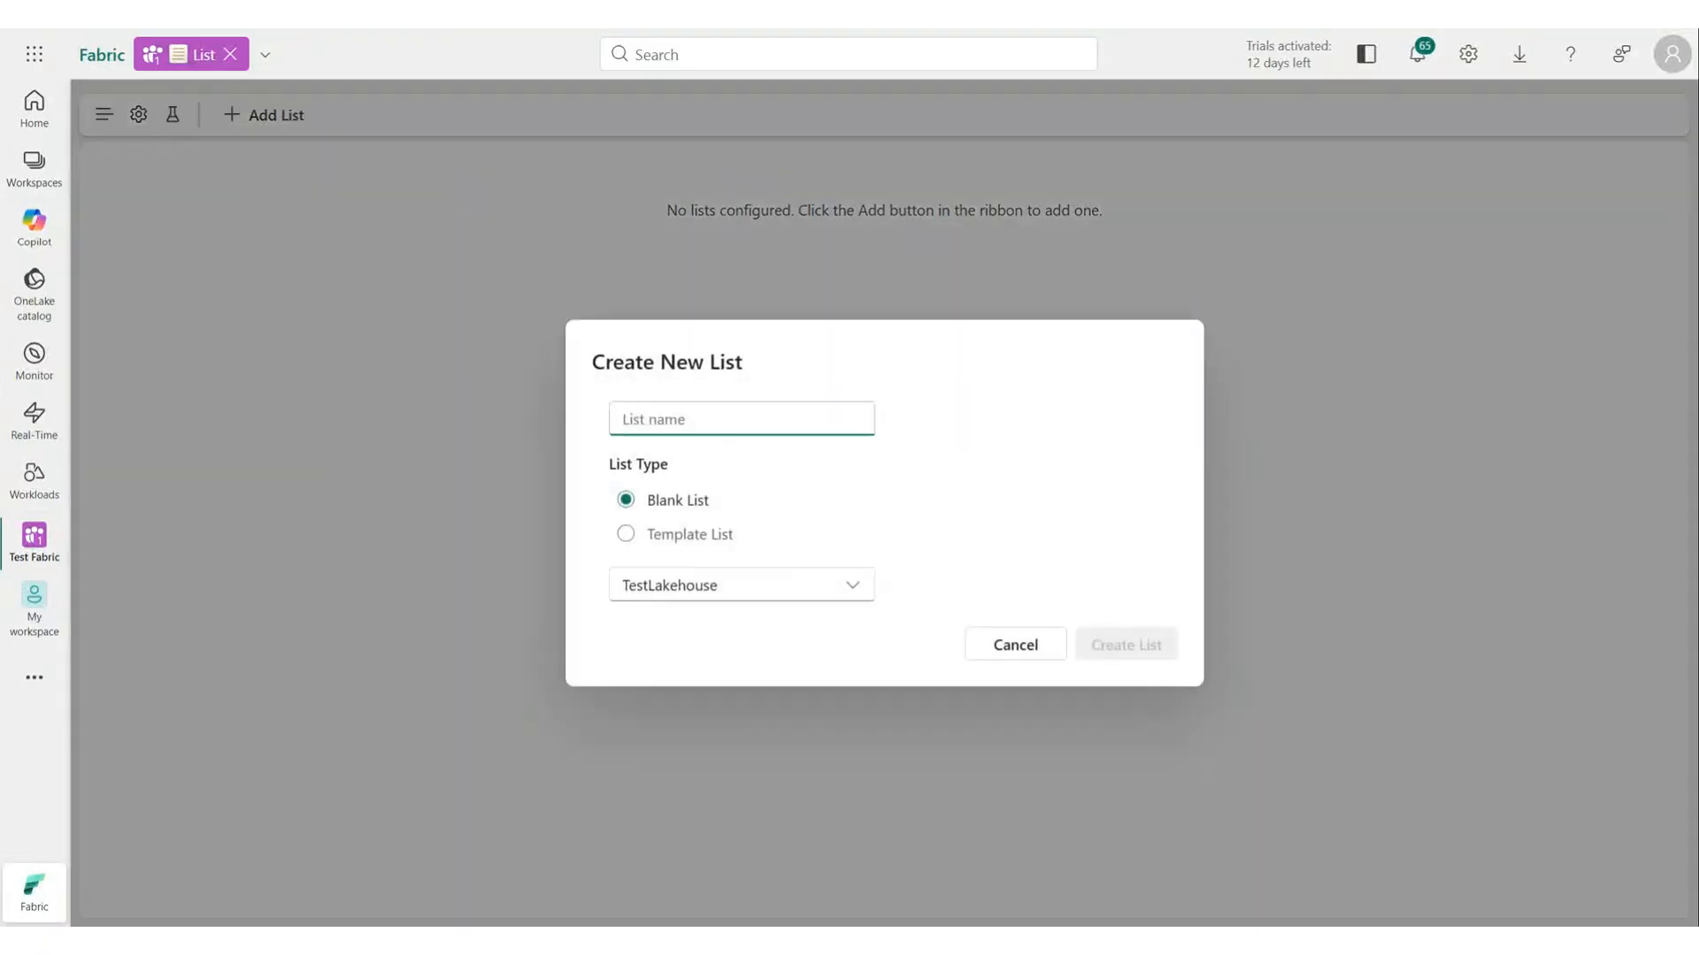
pyautogui.write('Brand Mapping')
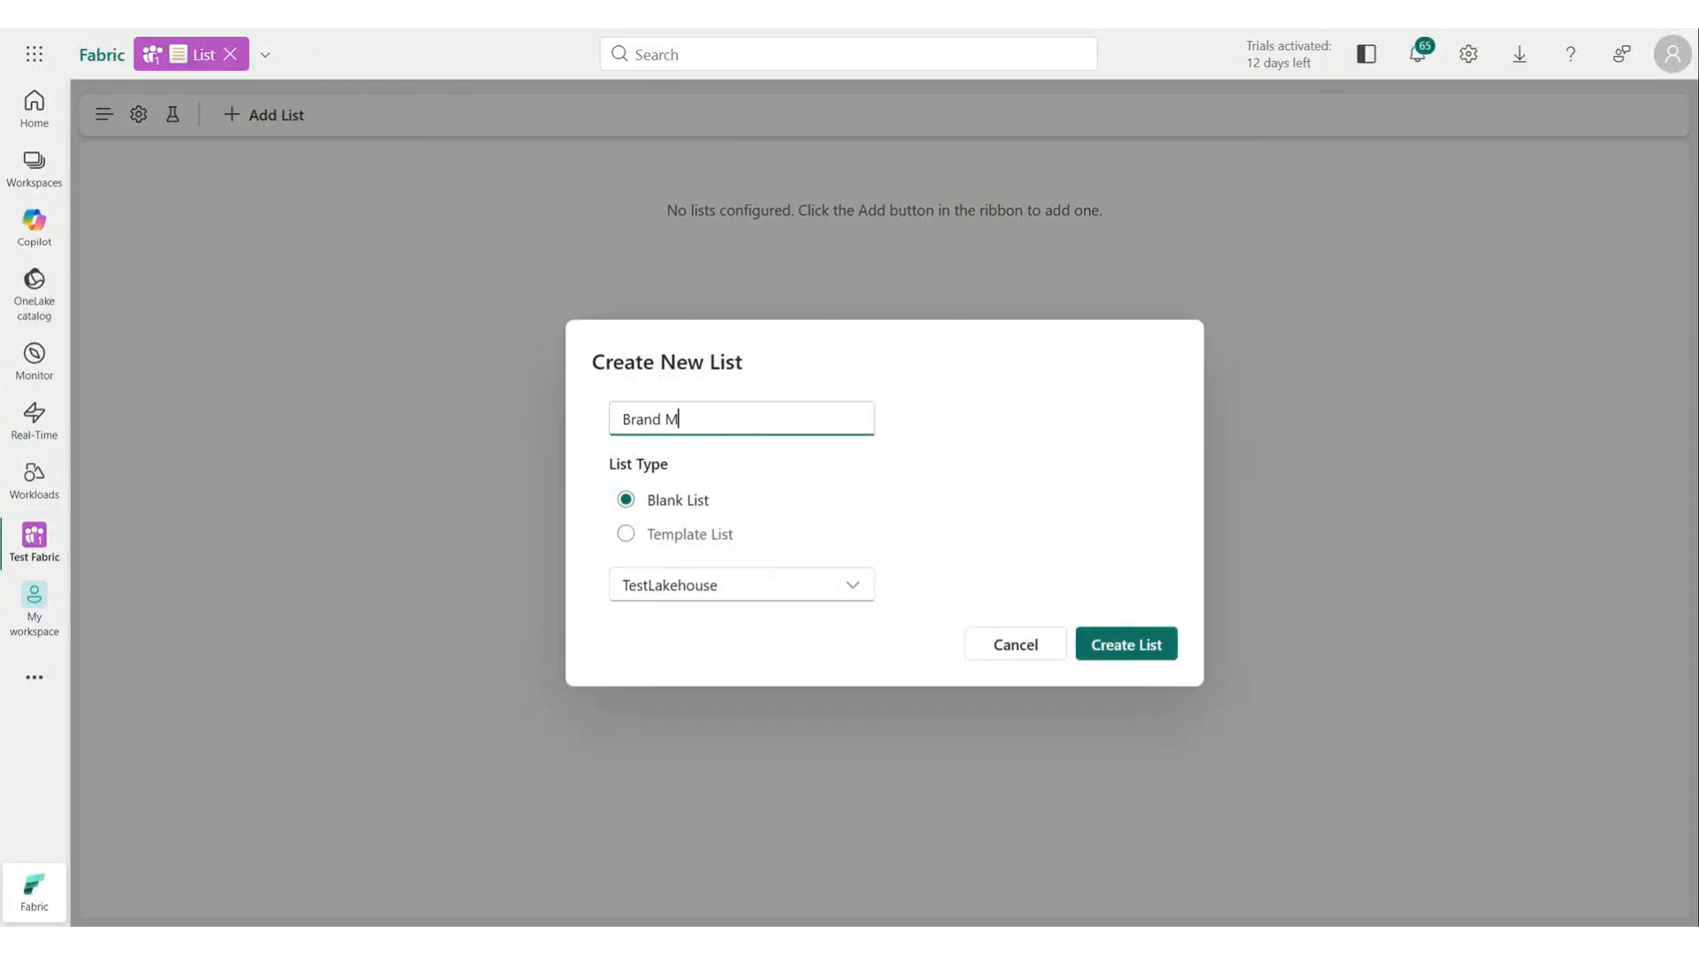
pyautogui.click(706, 535)
pyautogui.click(708, 574)
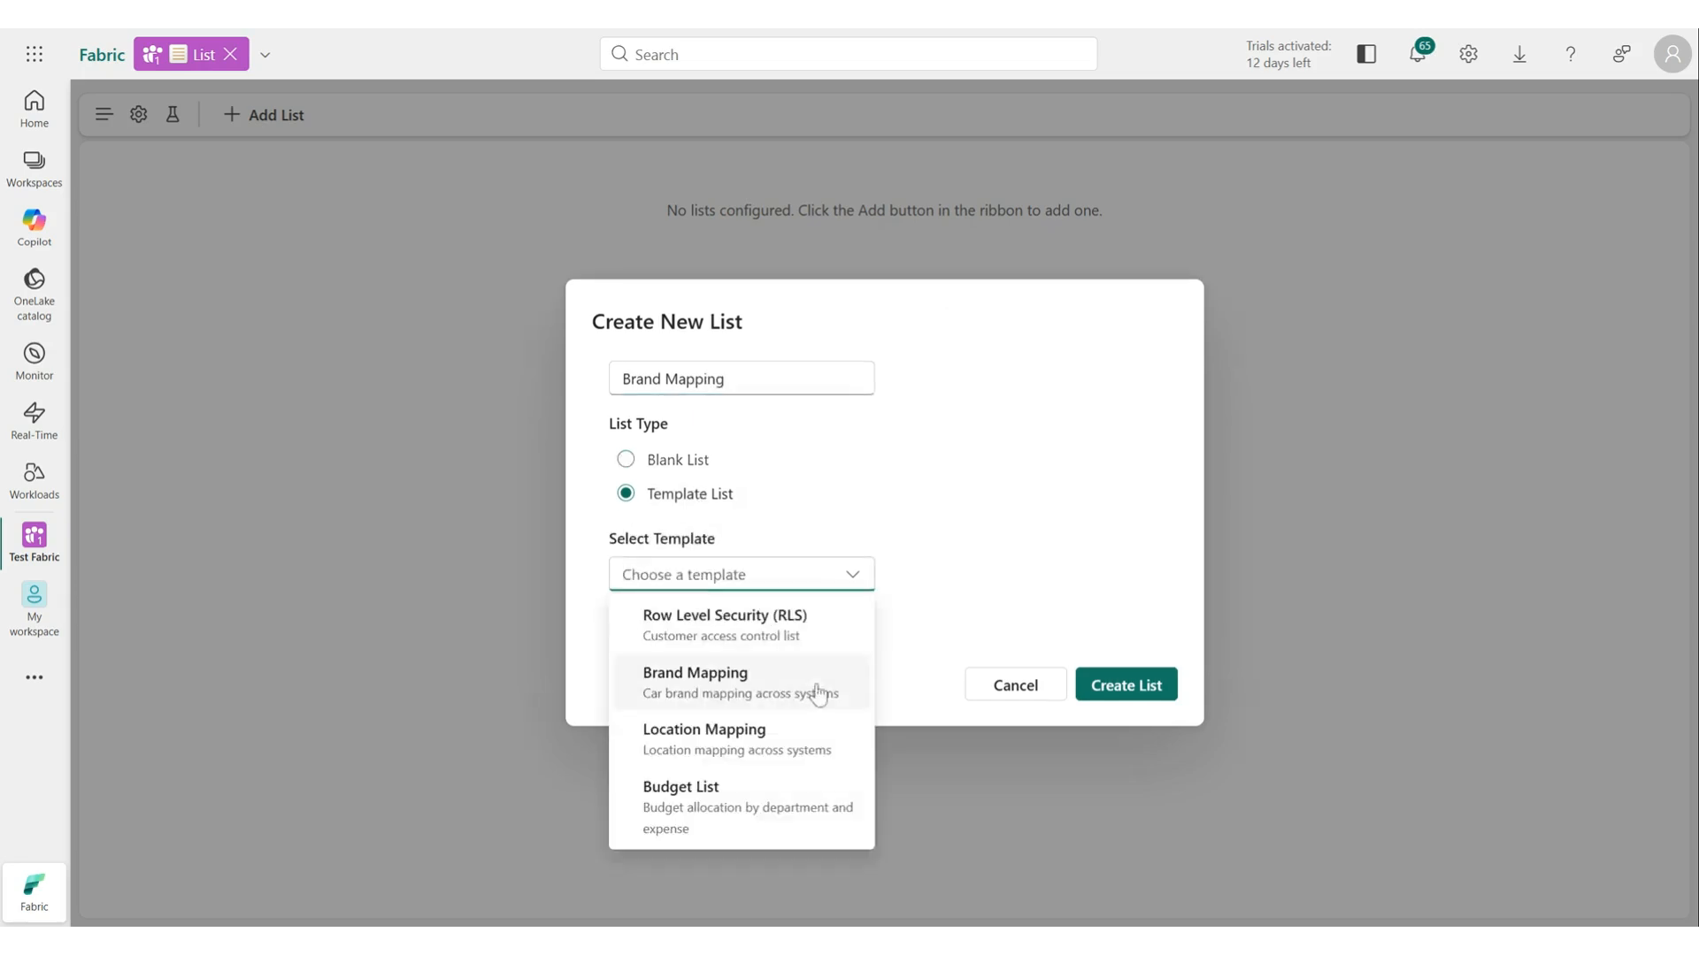
pyautogui.click(812, 527)
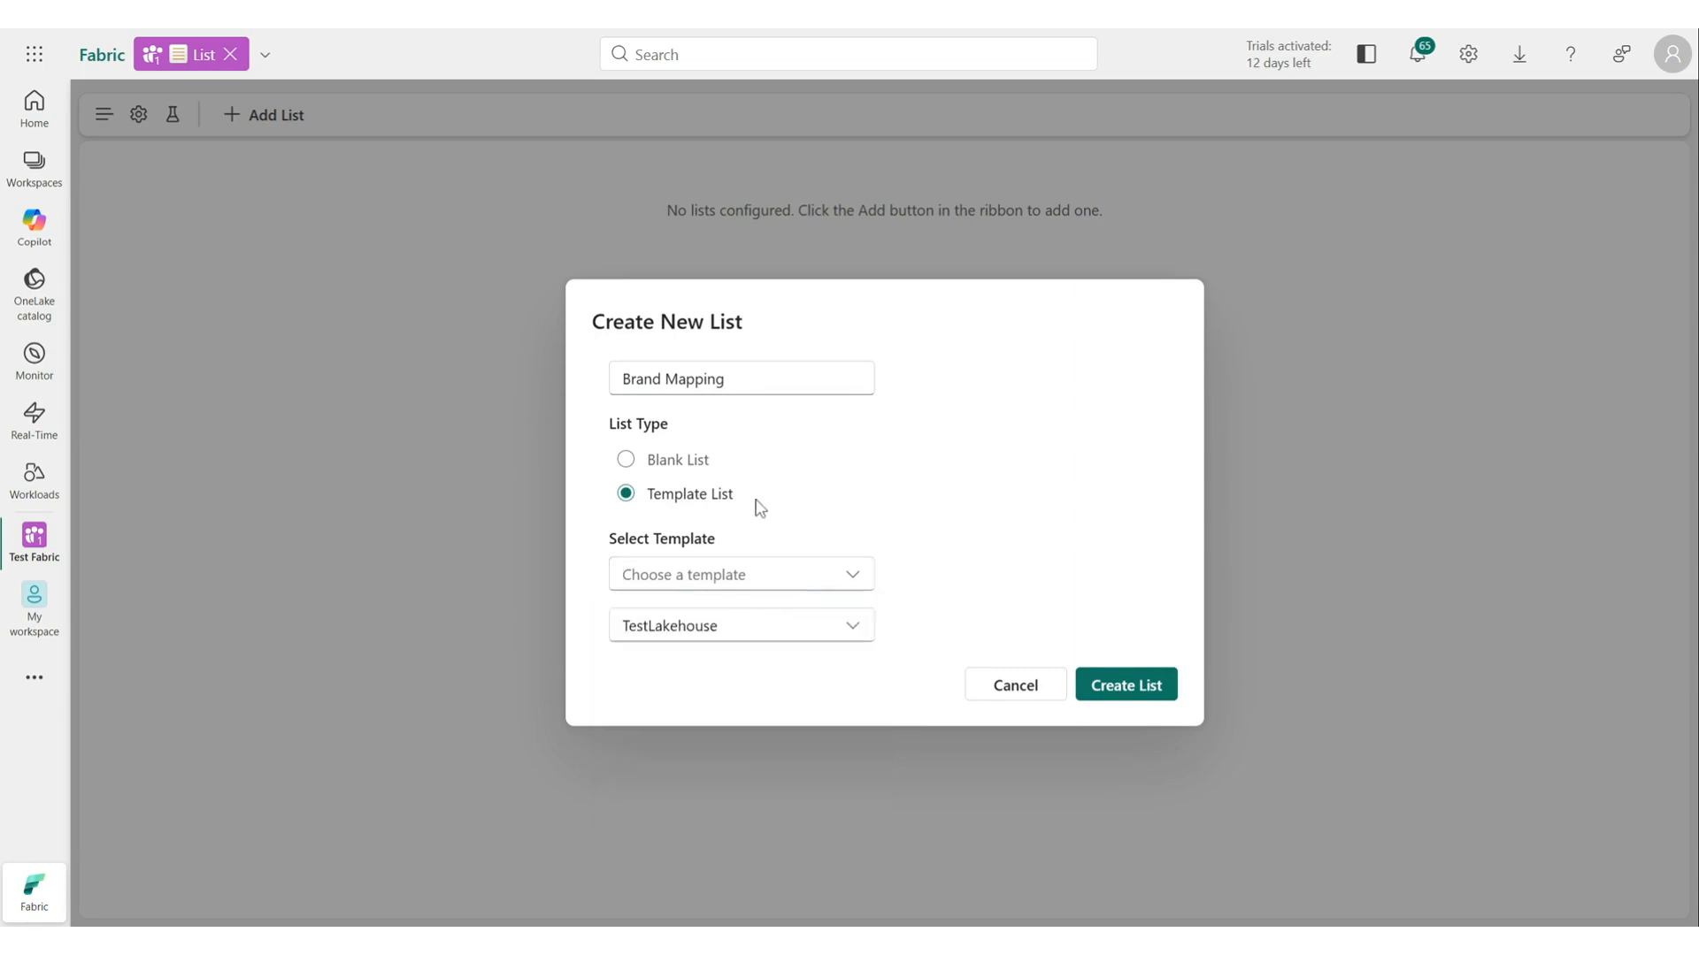
pyautogui.click(678, 461)
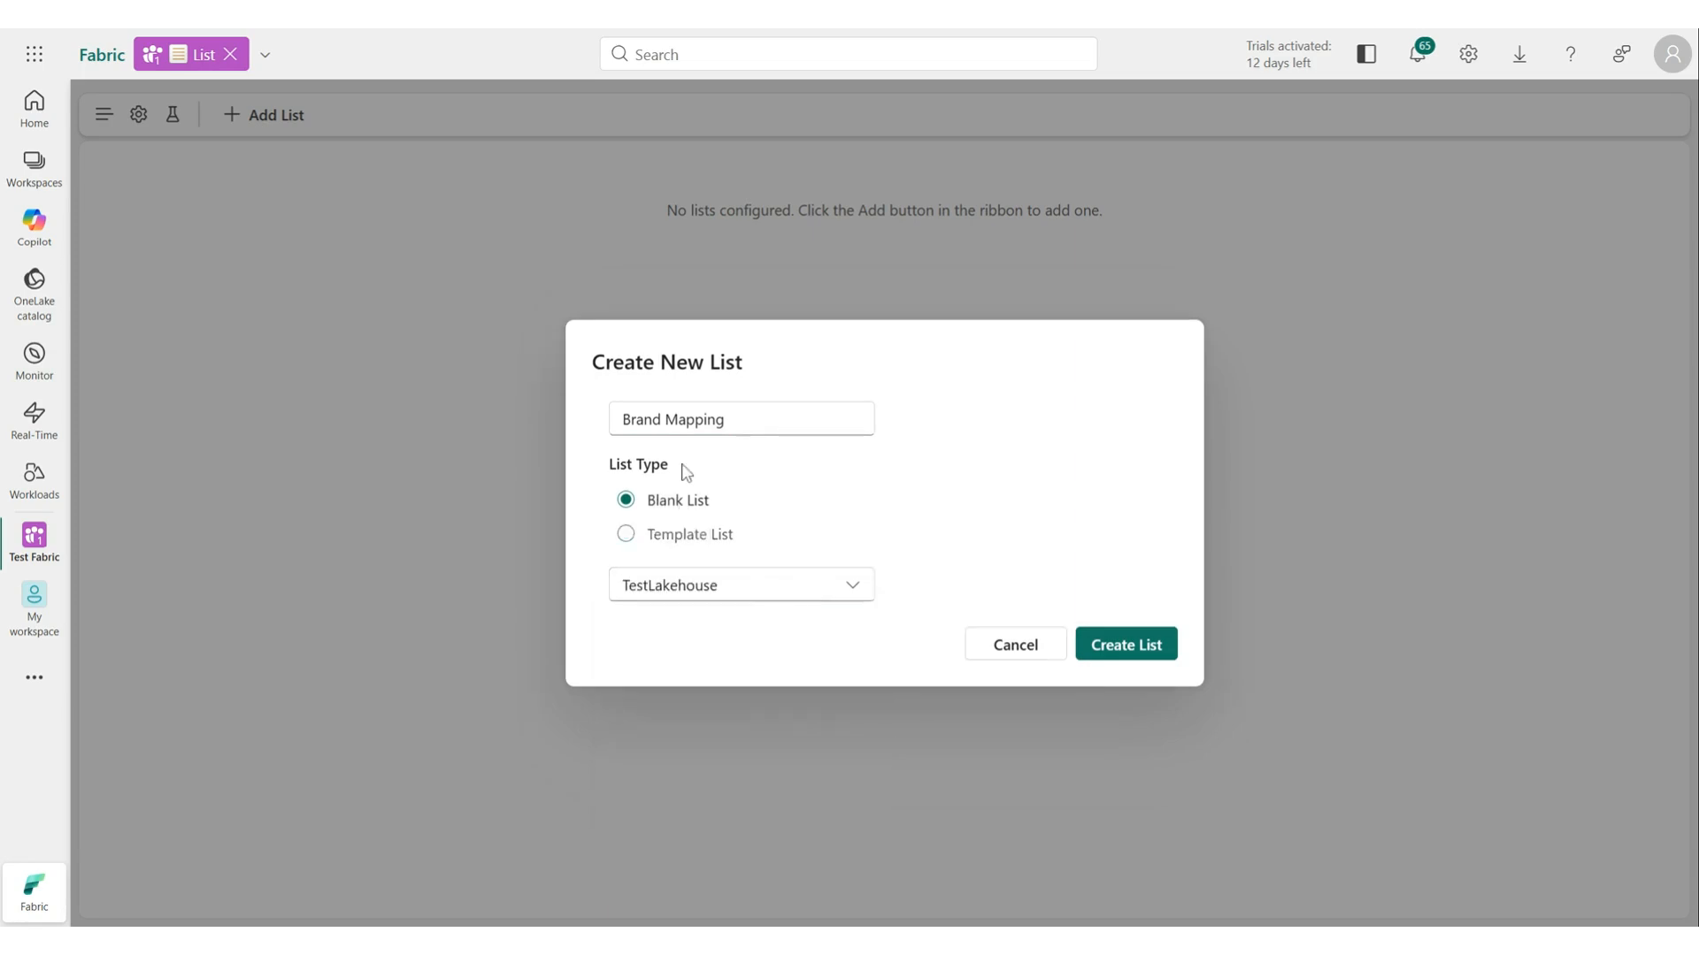
# Create the blank Brand Mapping list from TestLakehouse and open its column editor.
pyautogui.click(1132, 648)
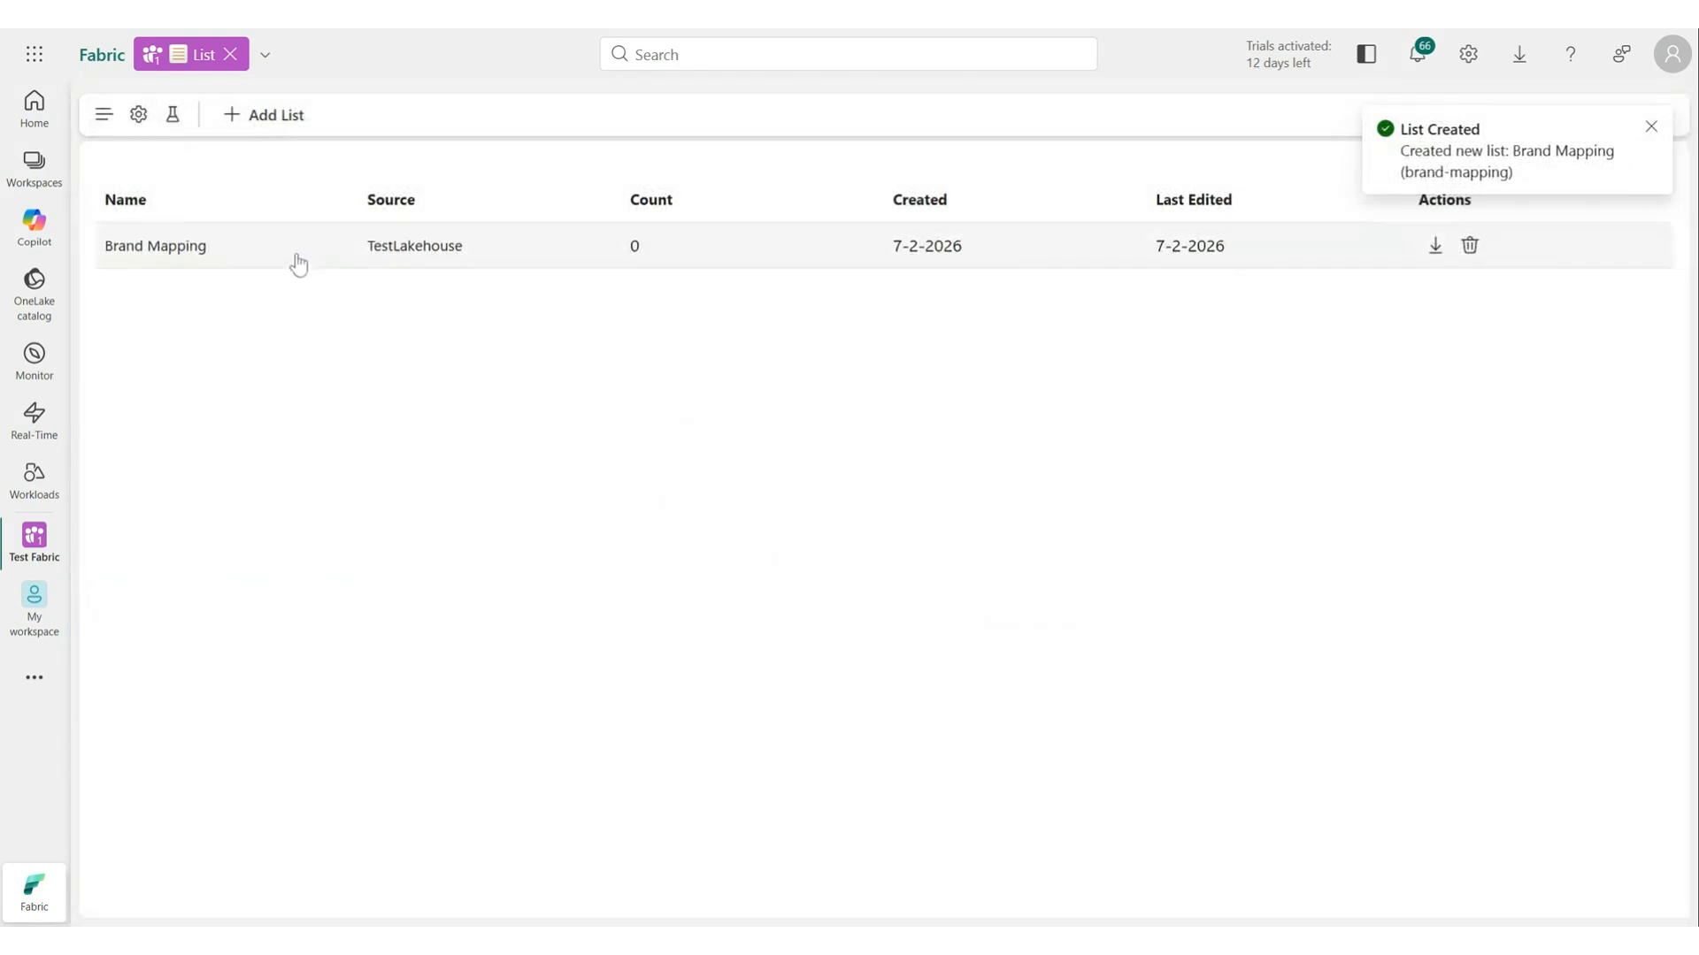
pyautogui.click(297, 264)
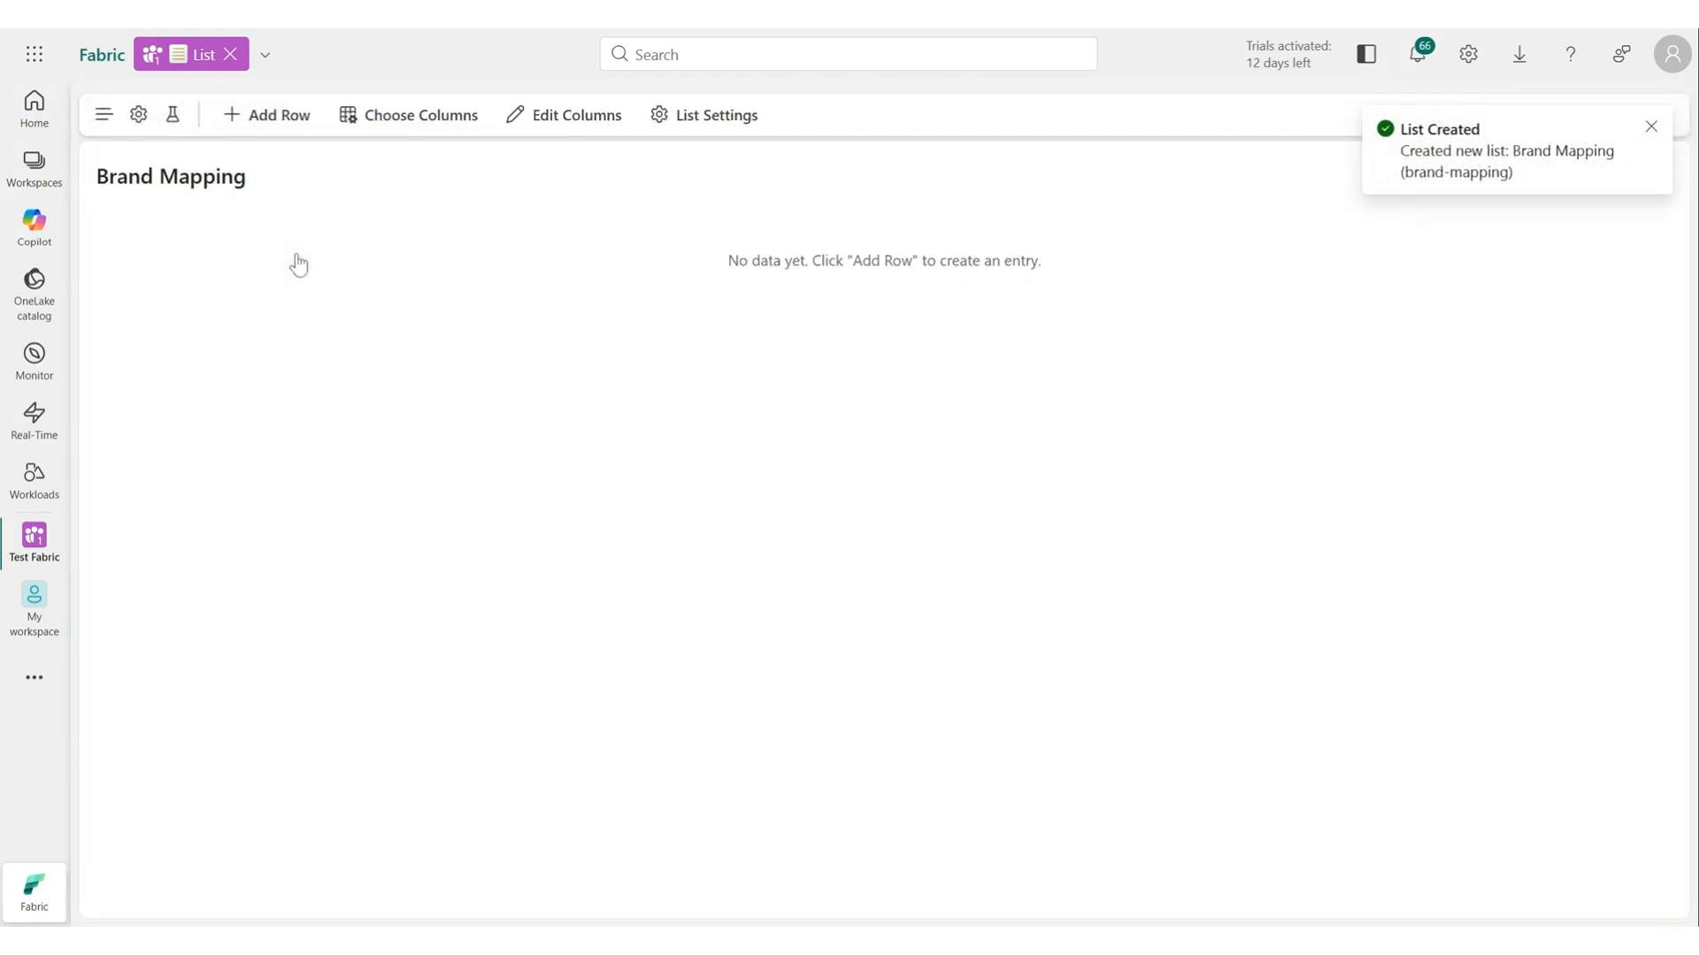
pyautogui.click(589, 126)
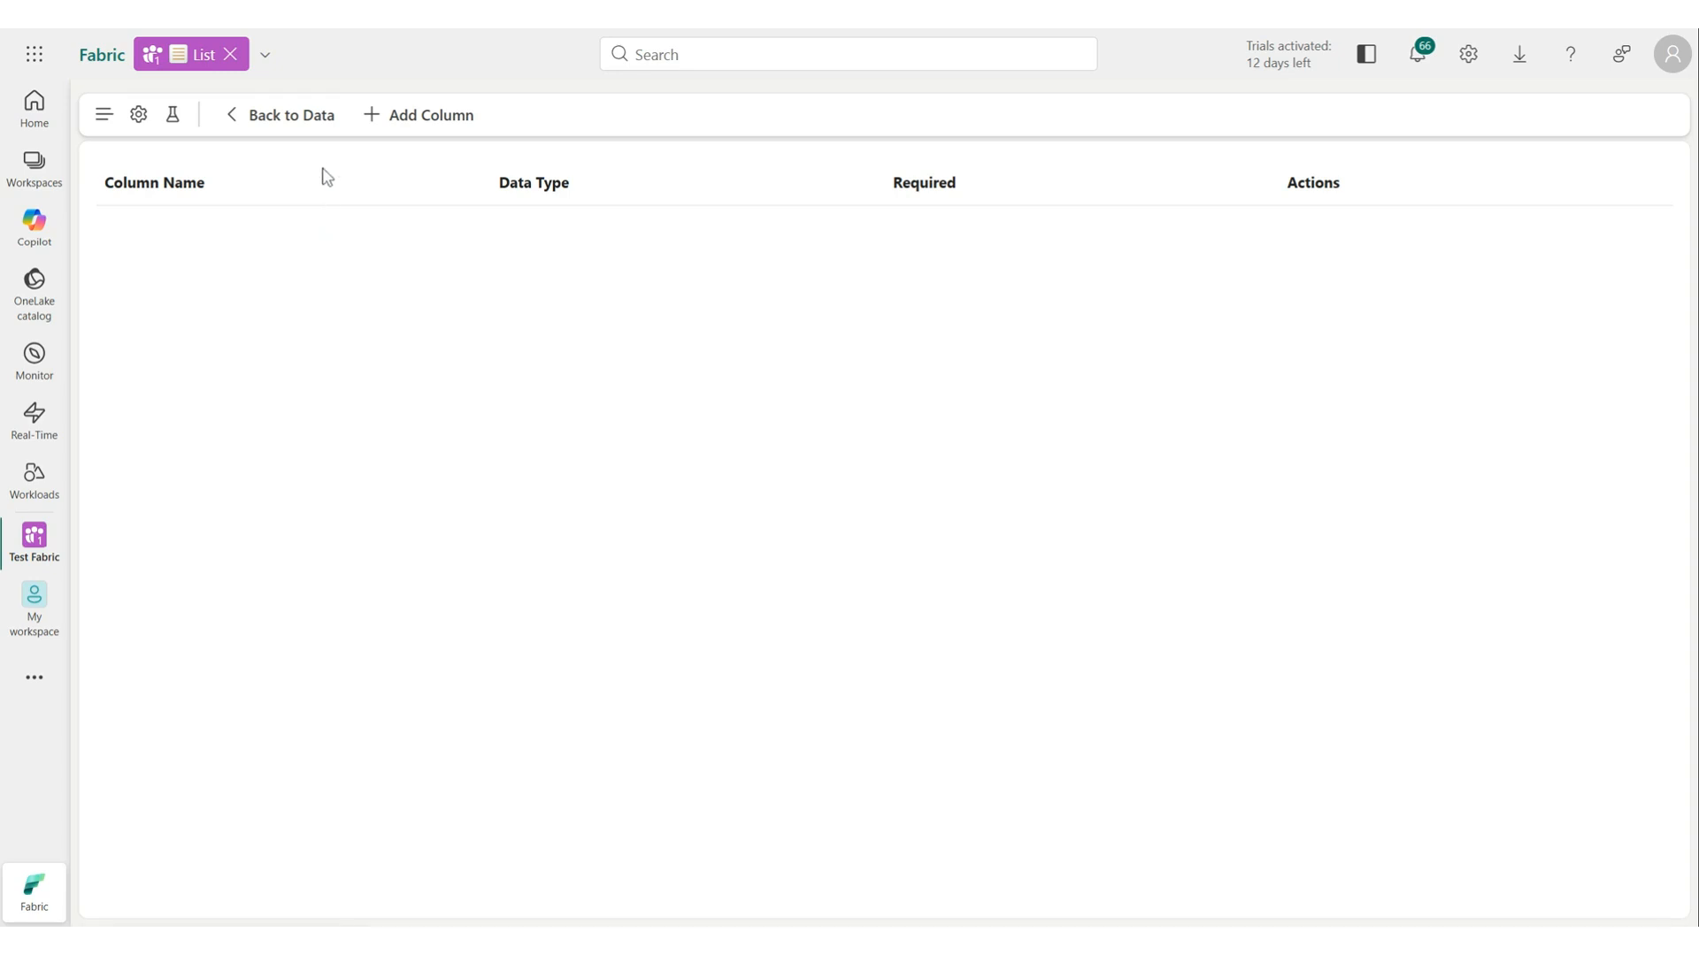
# Add a required column named Code with data type int.
pyautogui.click(402, 118)
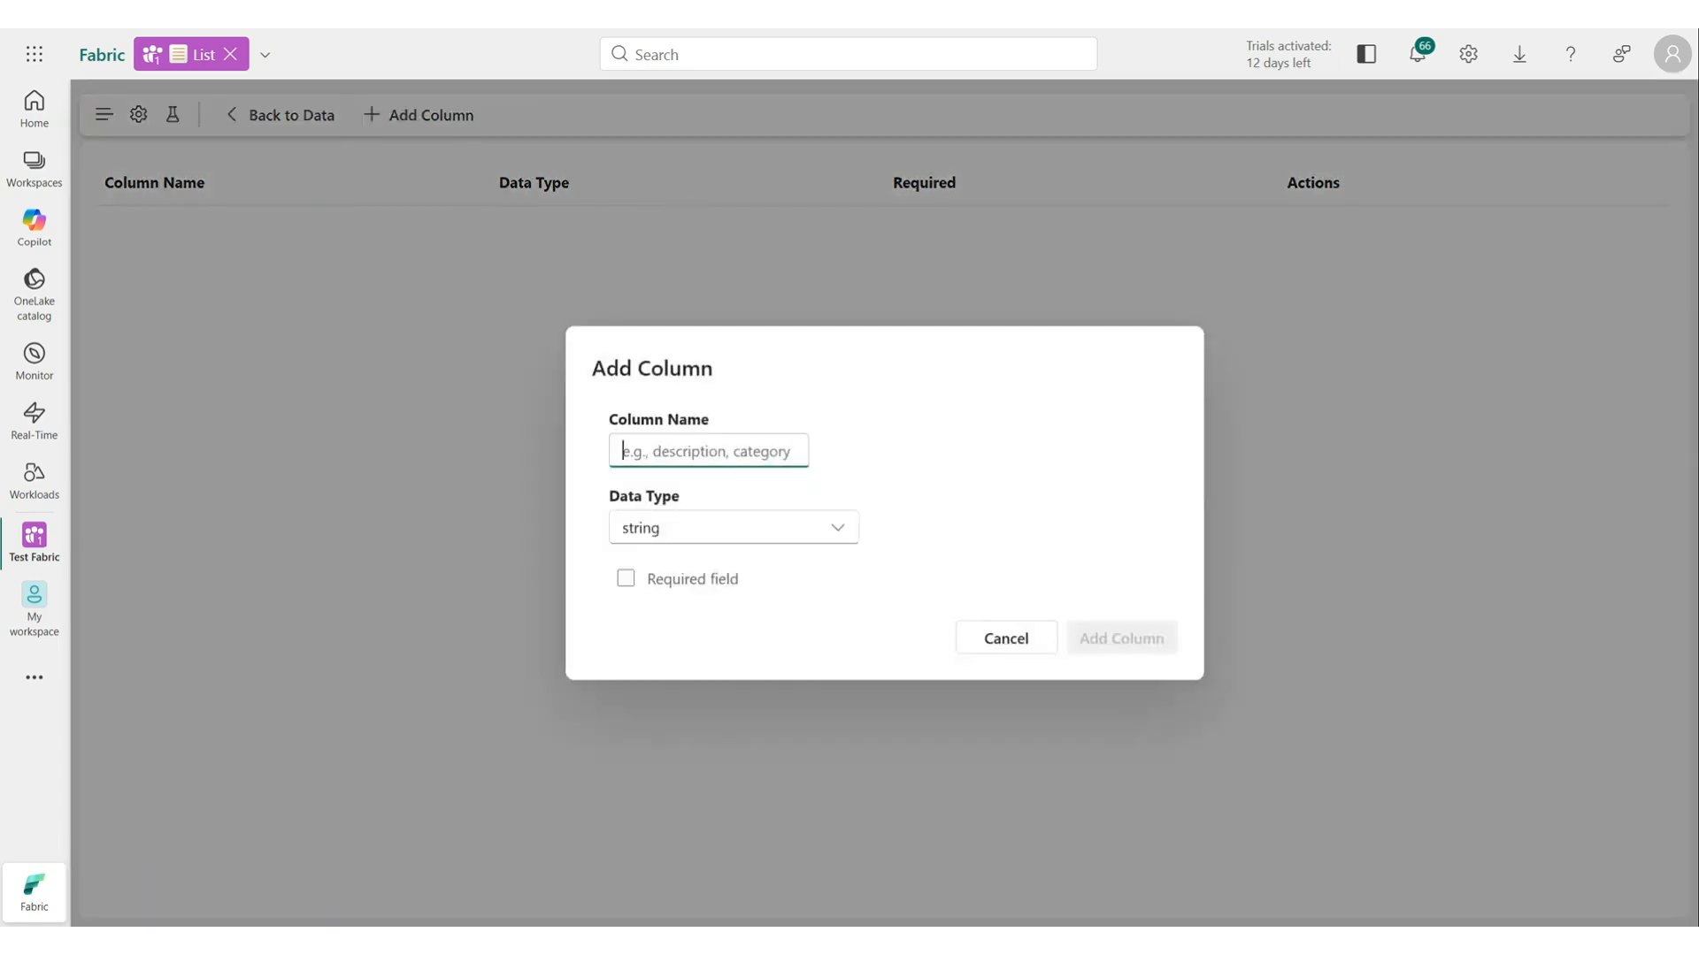
pyautogui.write('Code')
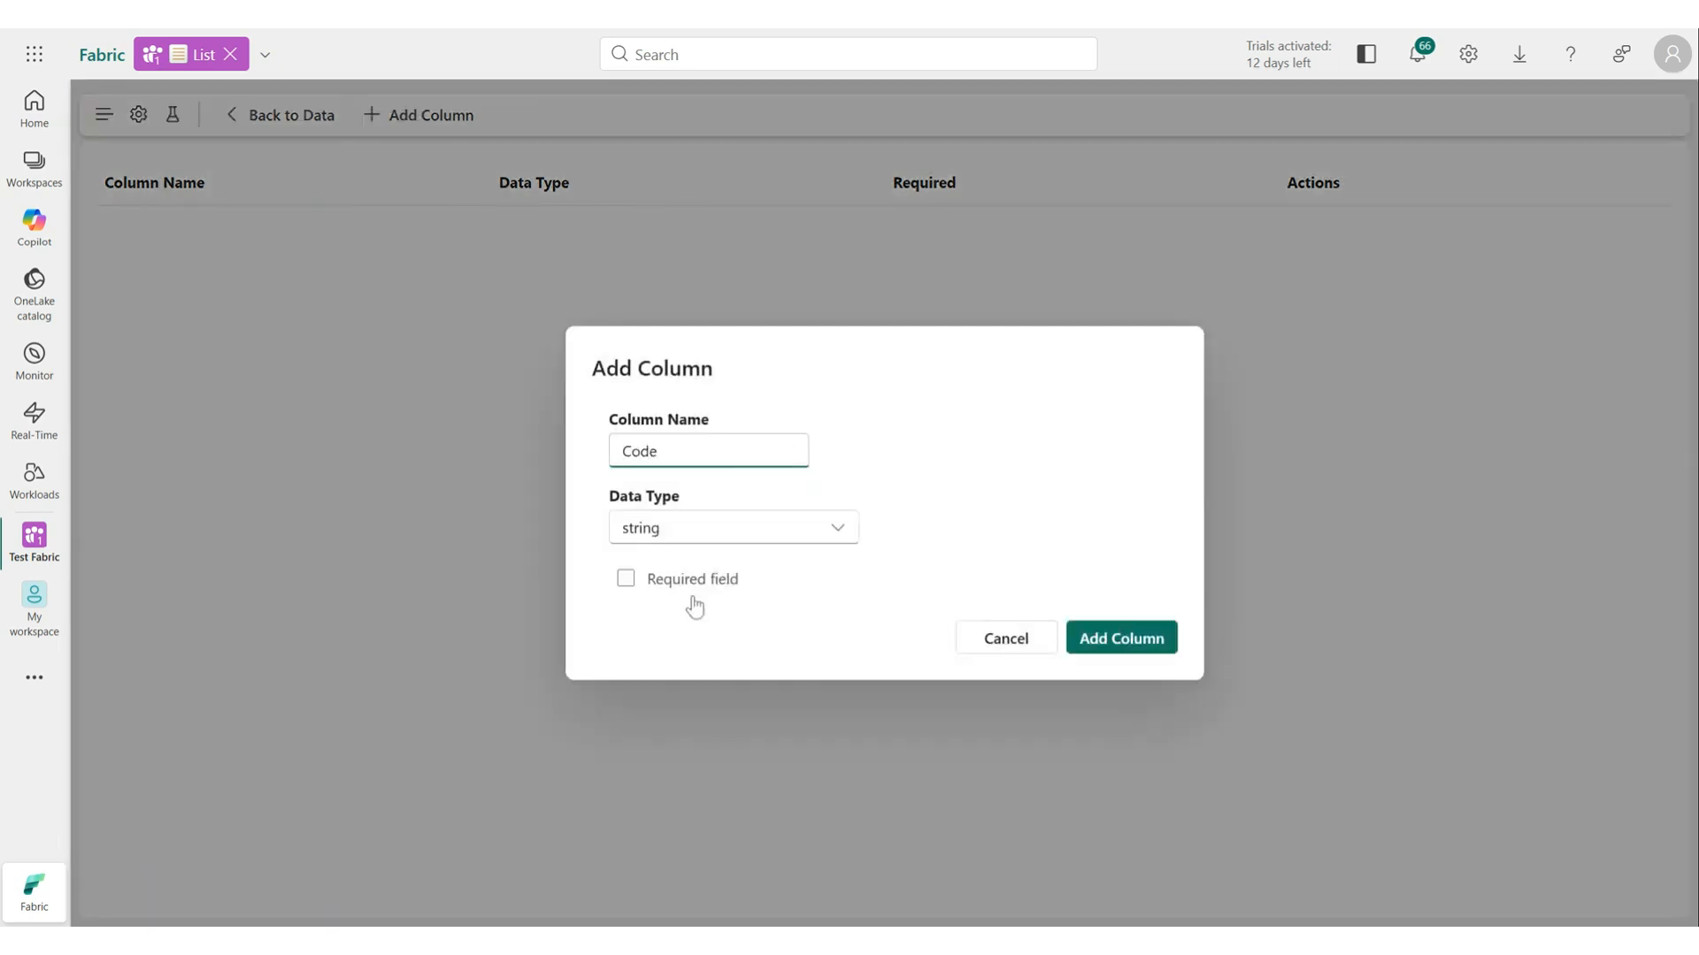
pyautogui.click(694, 584)
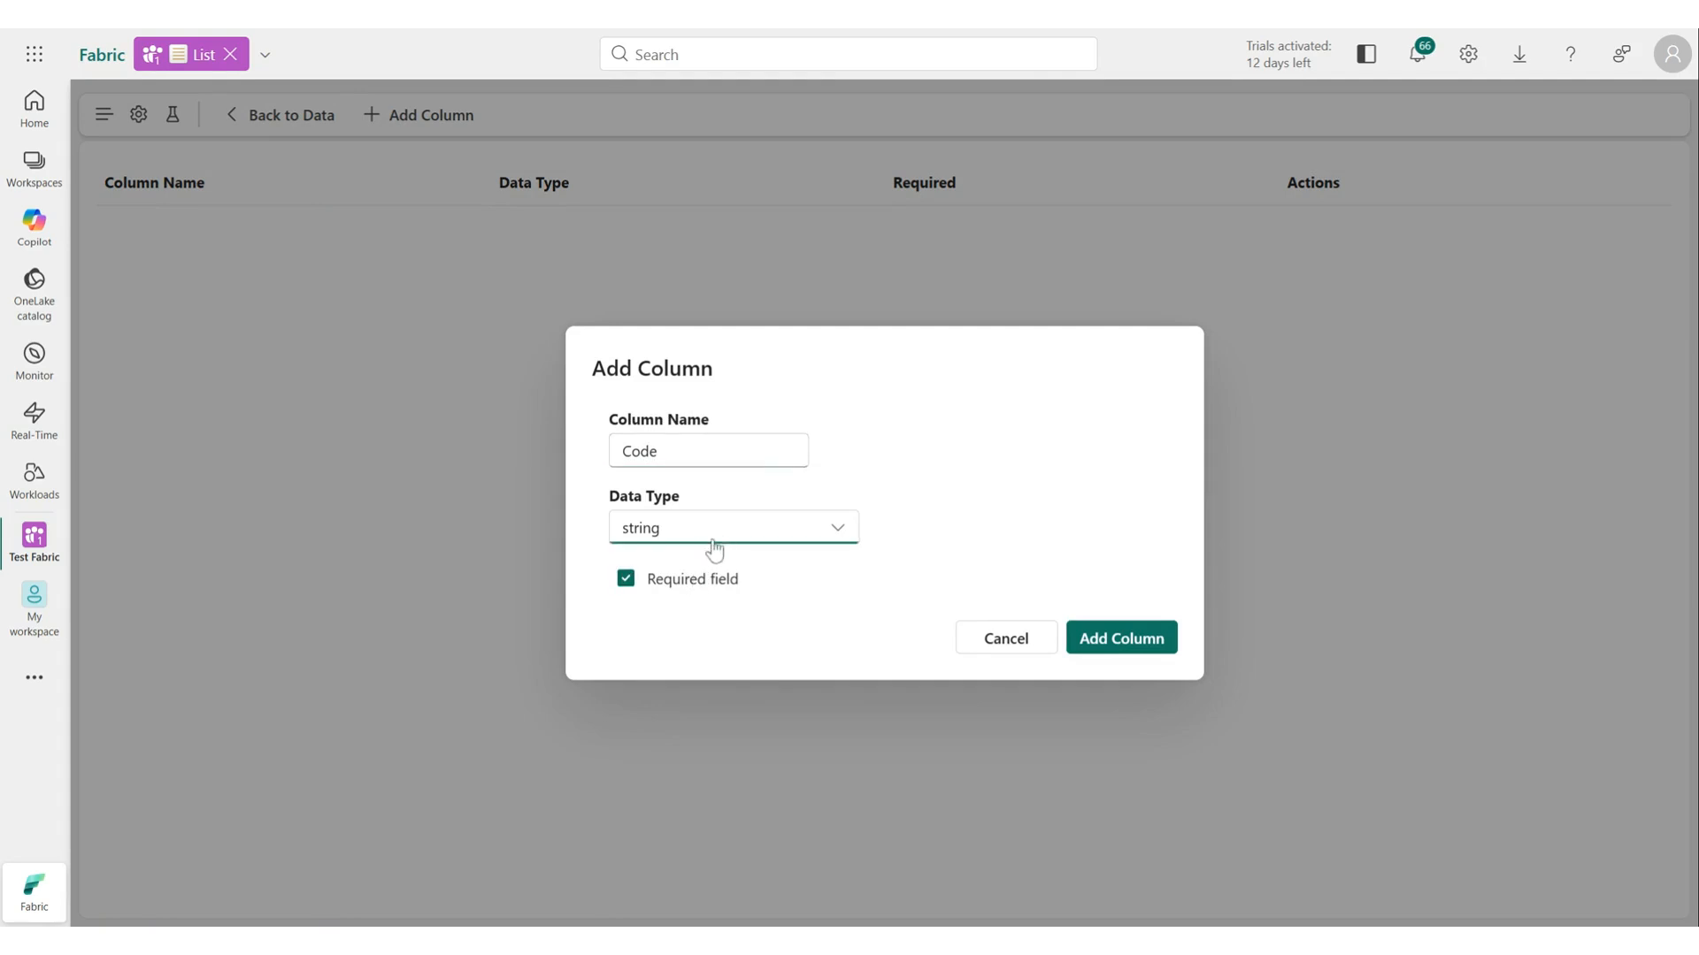
pyautogui.click(713, 555)
pyautogui.click(1097, 639)
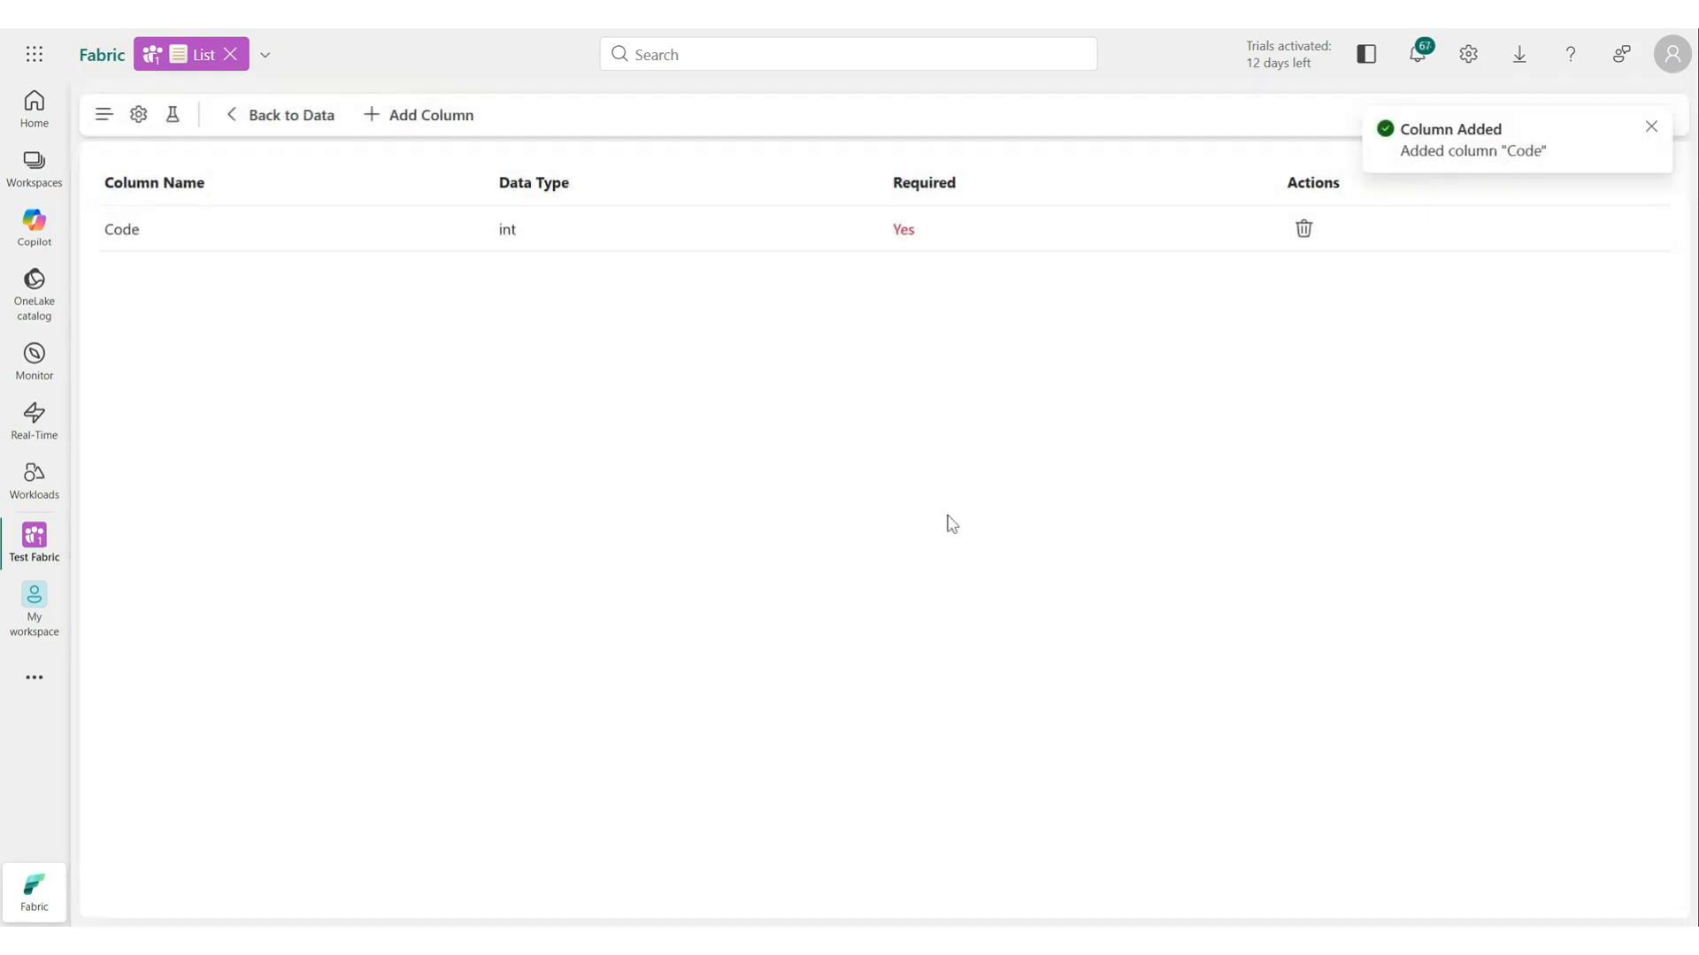
# Add a required string column named Brand.
pyautogui.click(417, 116)
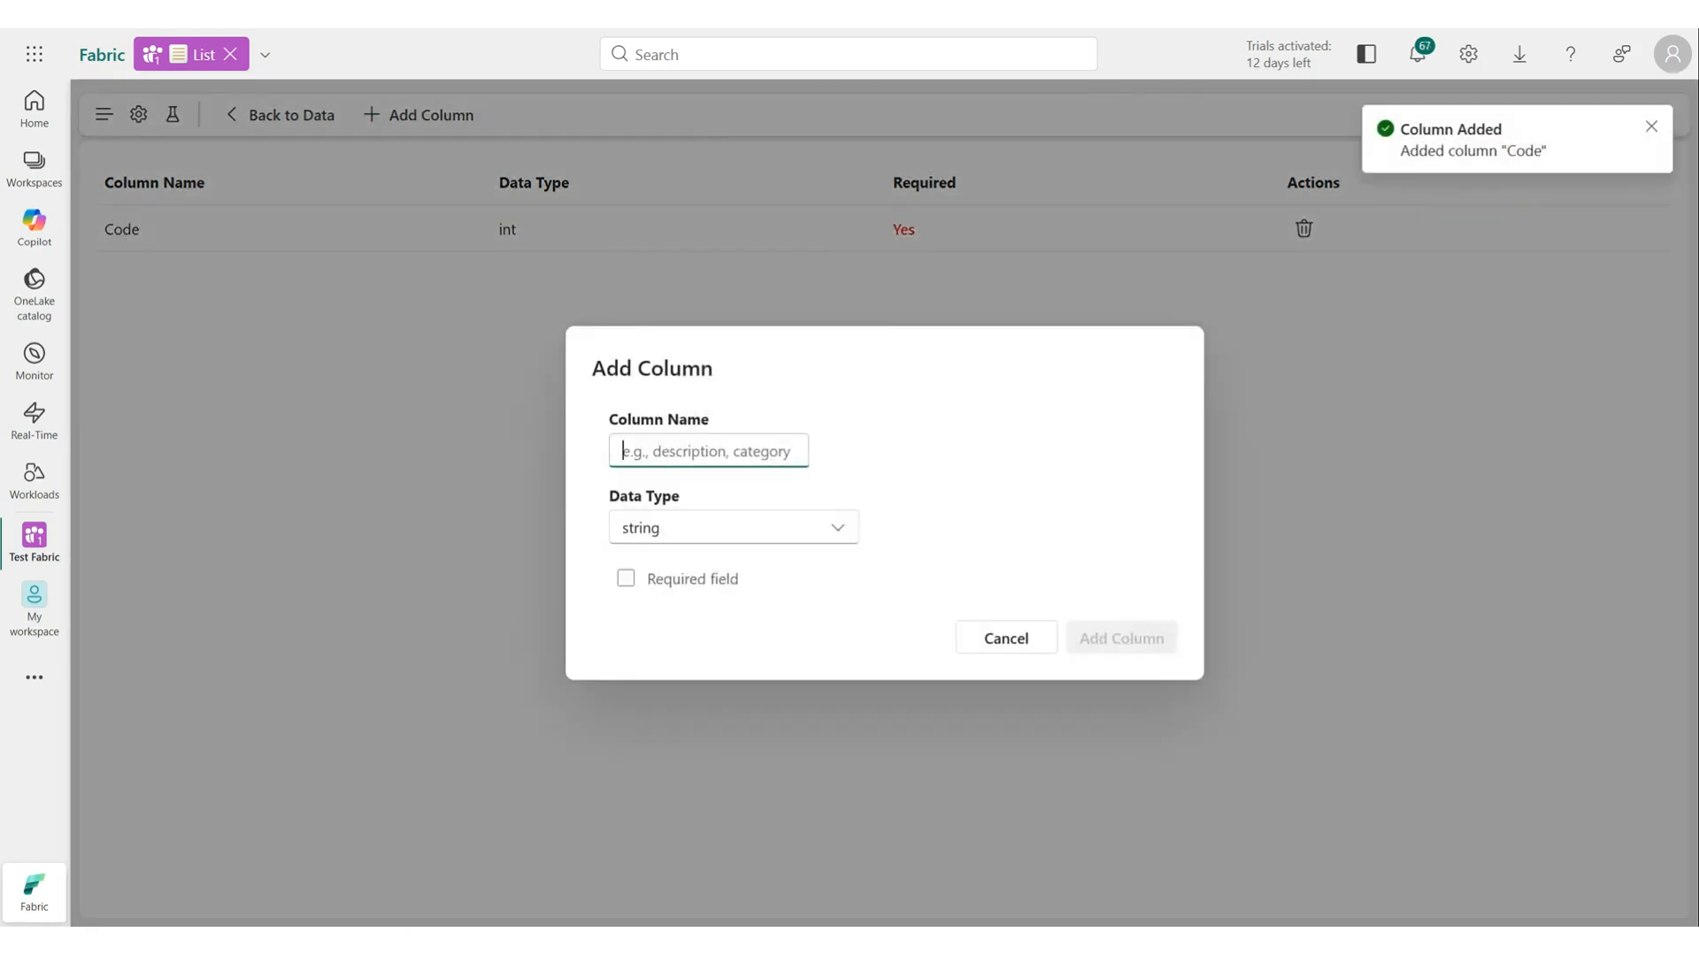
pyautogui.write('Brand')
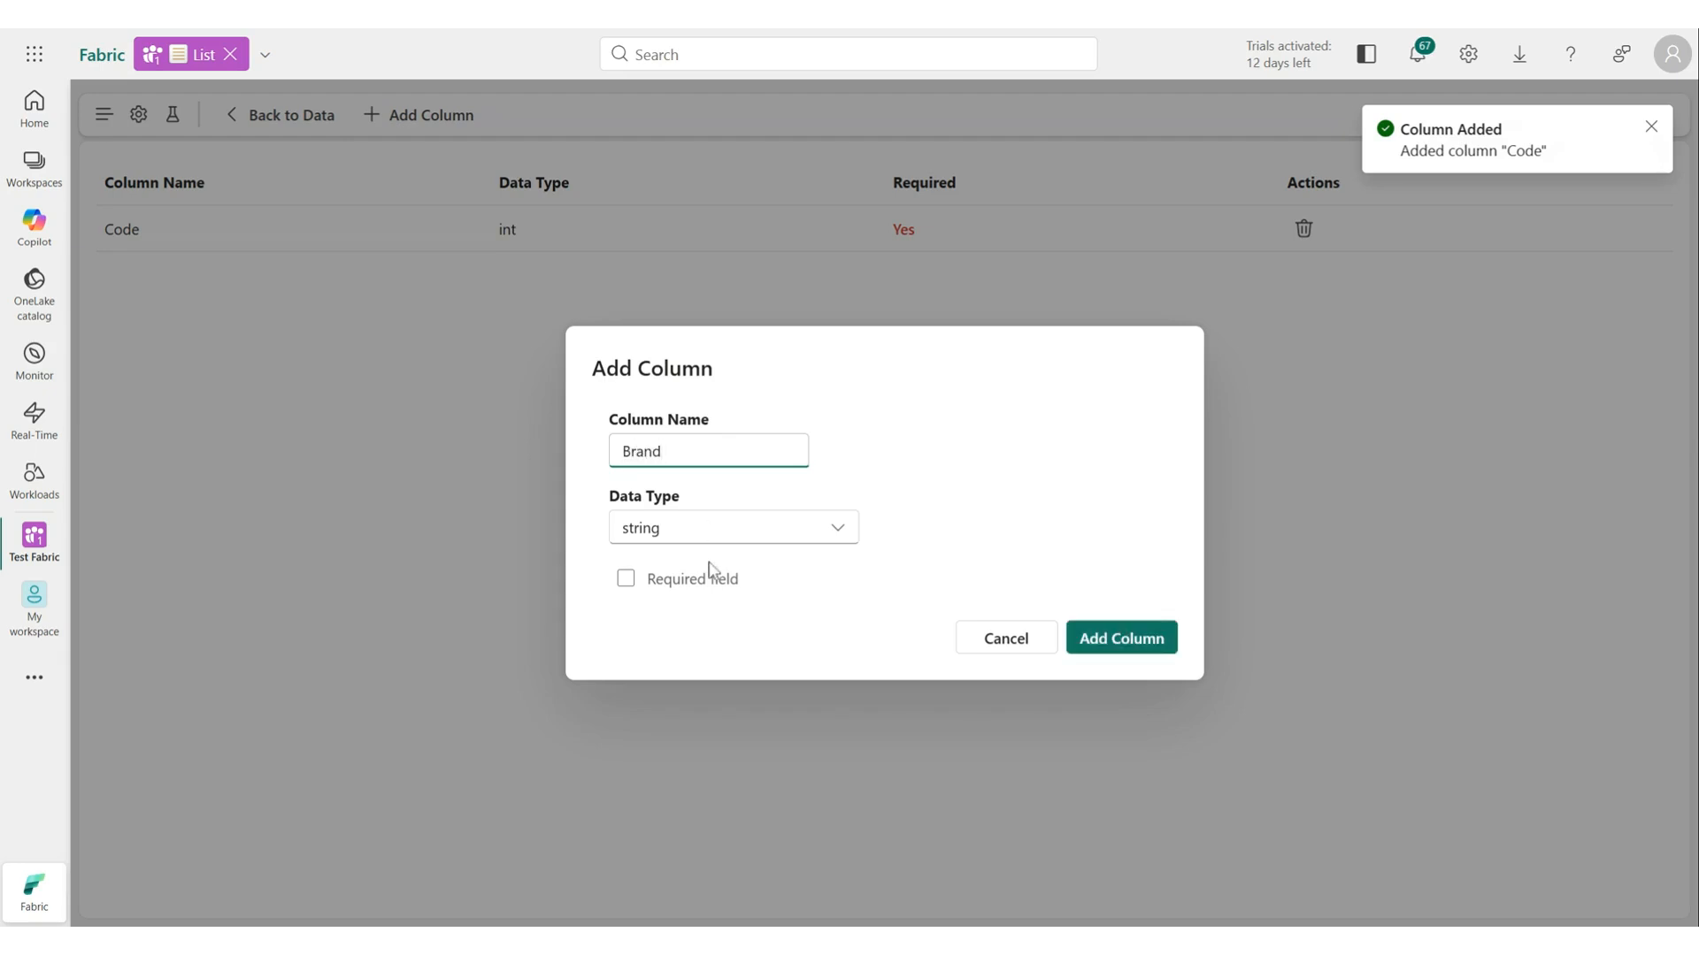
pyautogui.click(710, 569)
pyautogui.click(1161, 646)
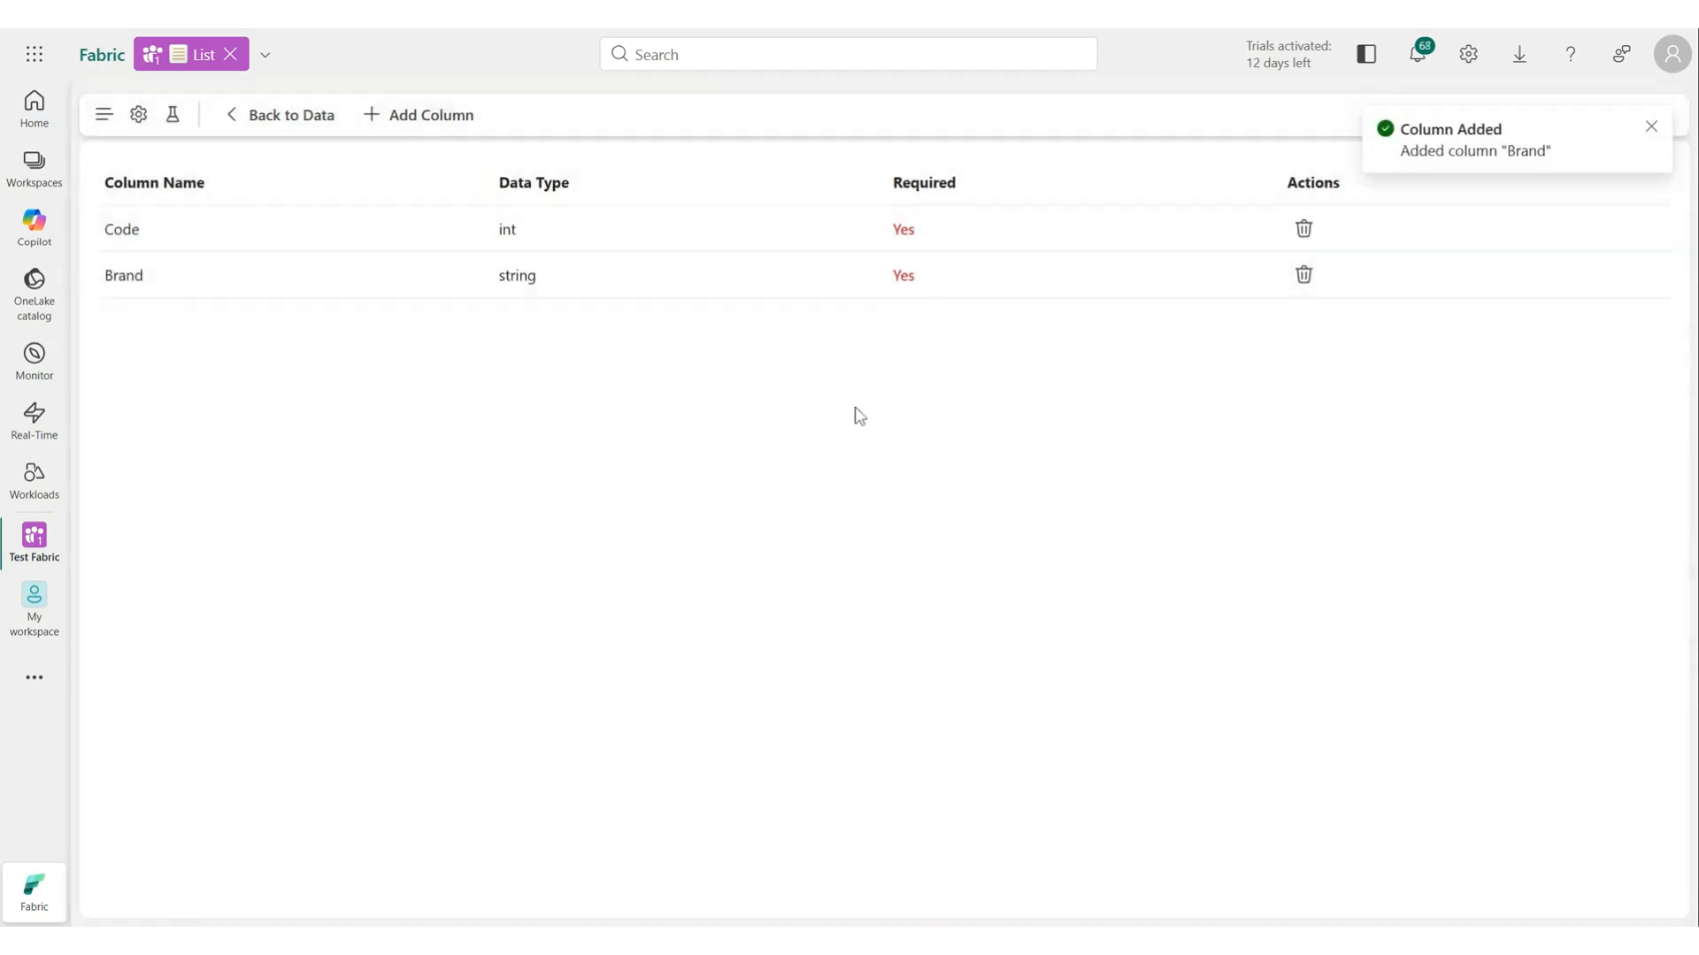
# Add a required string column named System1.
pyautogui.click(475, 124)
pyautogui.write('System1')
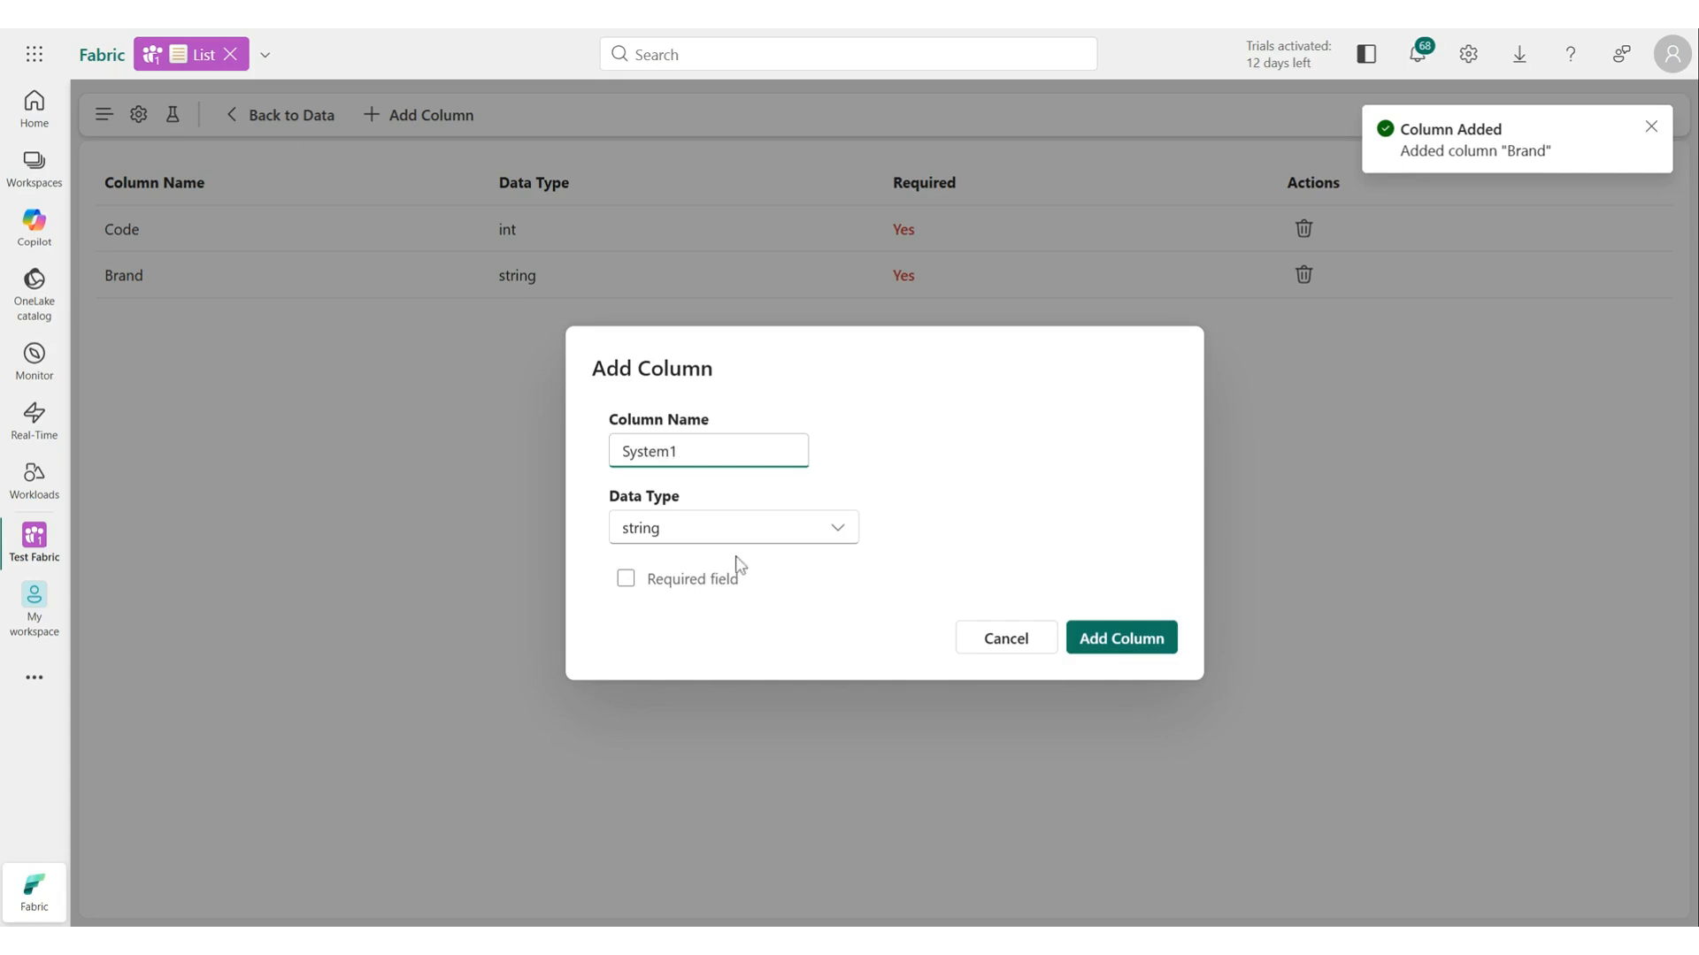
pyautogui.click(735, 577)
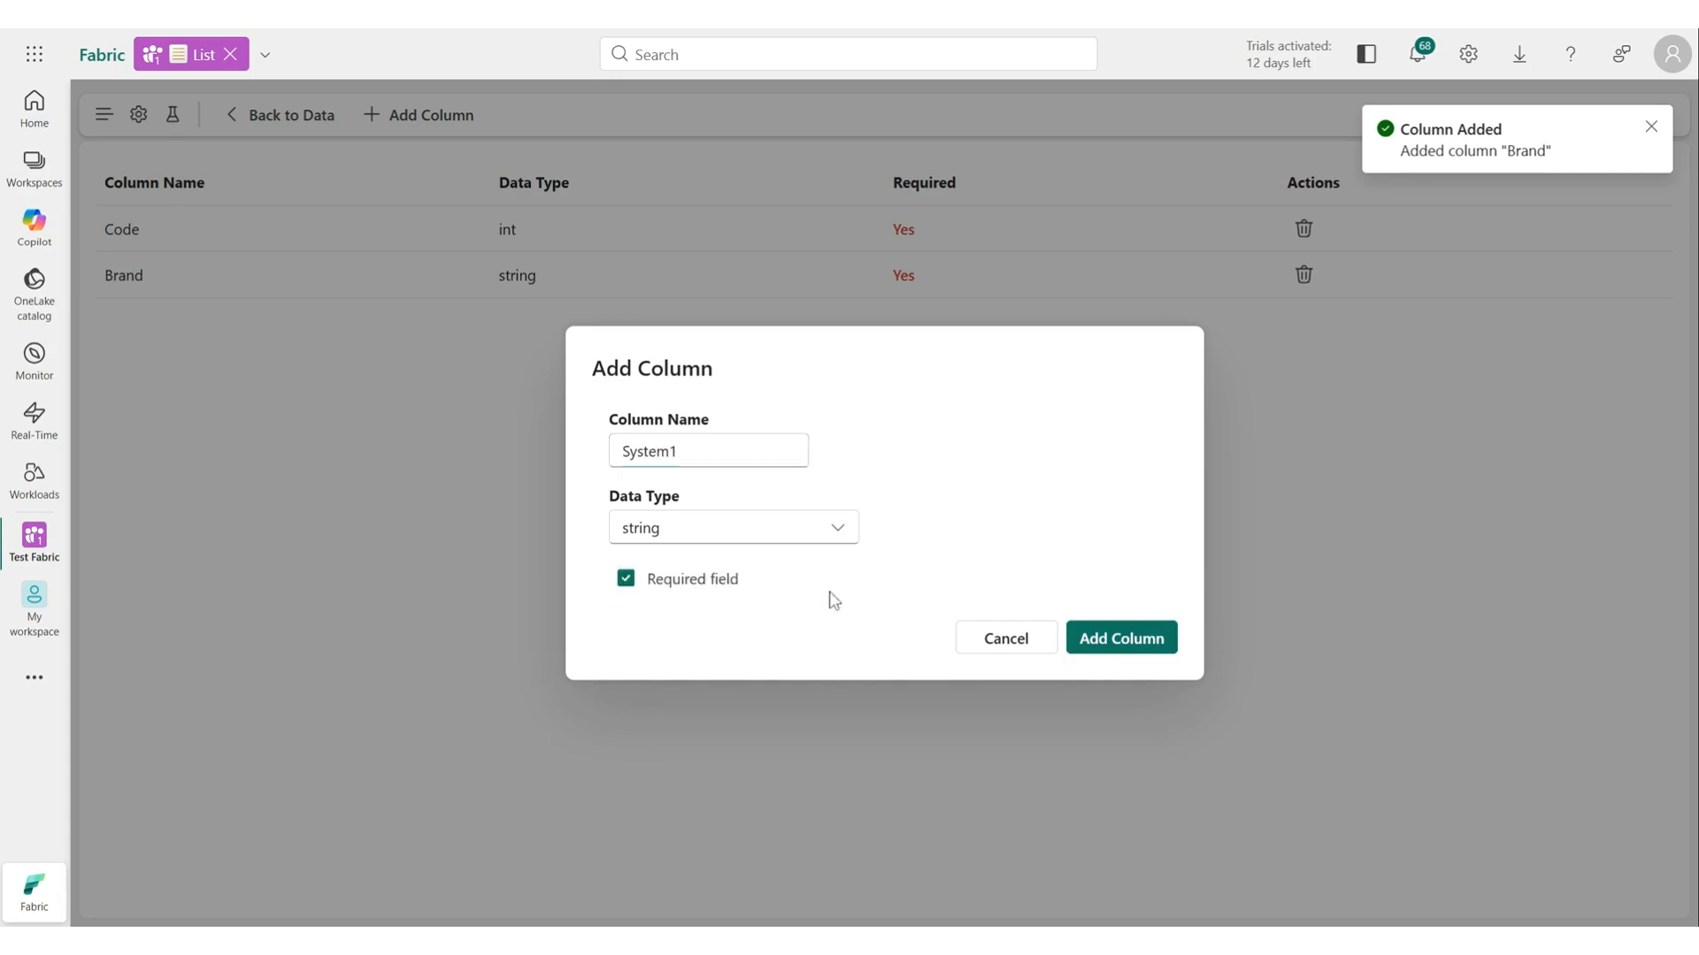
pyautogui.click(1126, 638)
# Add an optional string column named System2.
pyautogui.click(422, 119)
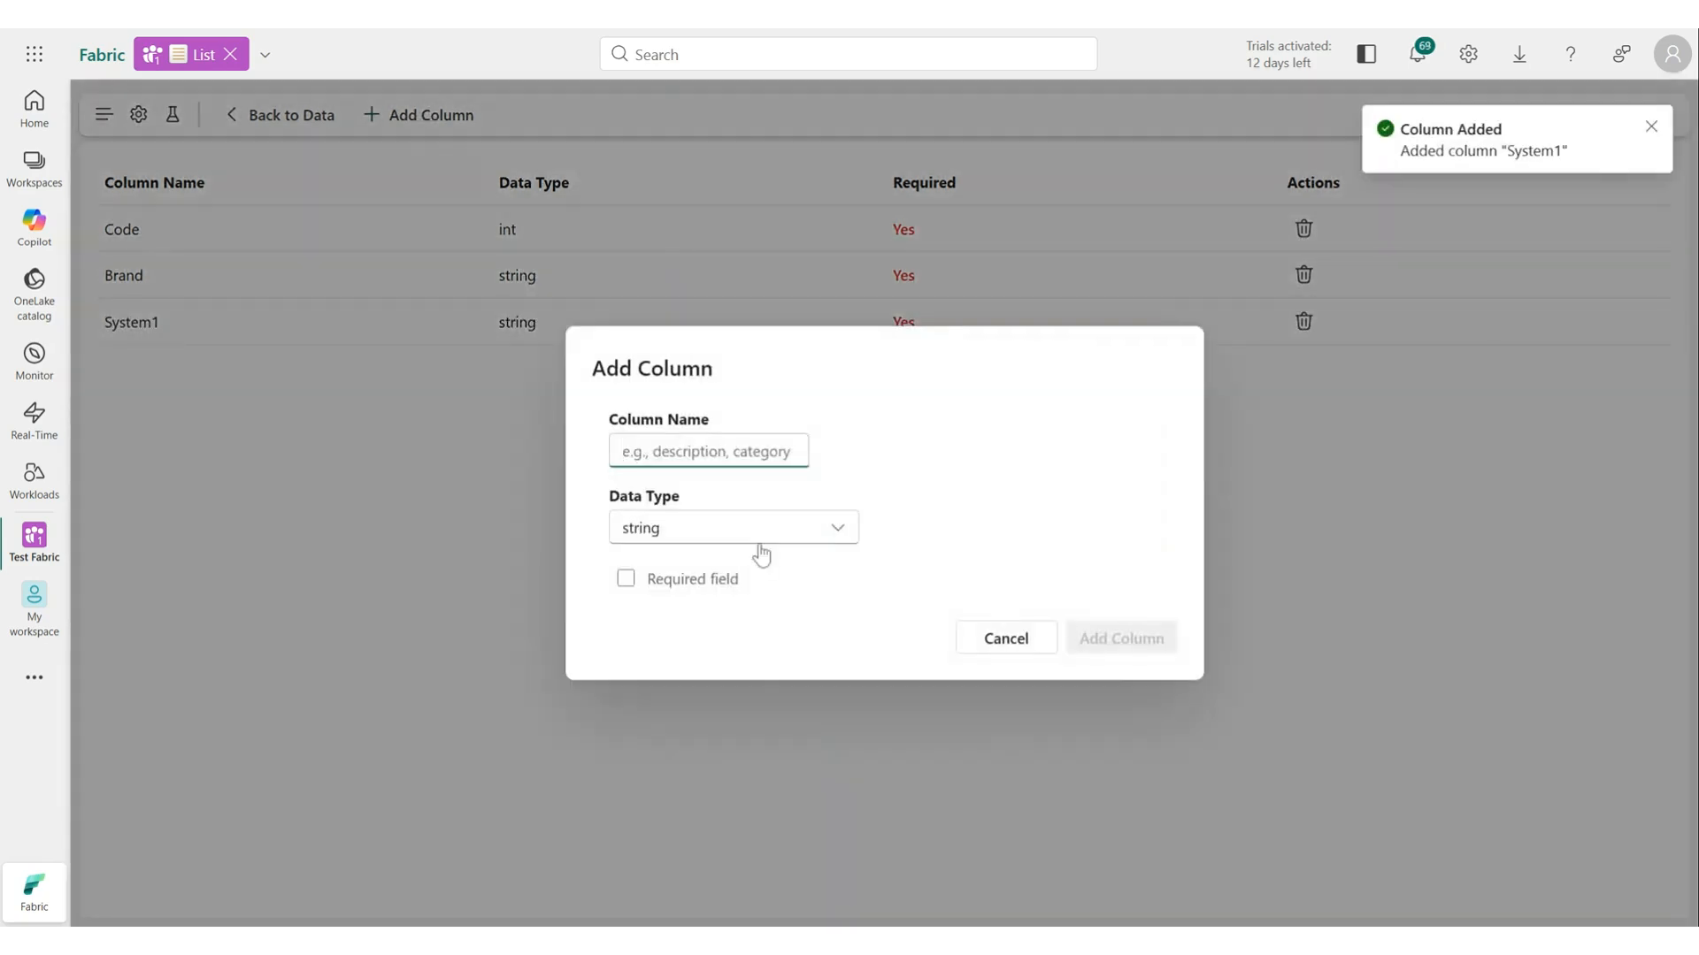
pyautogui.write('System2')
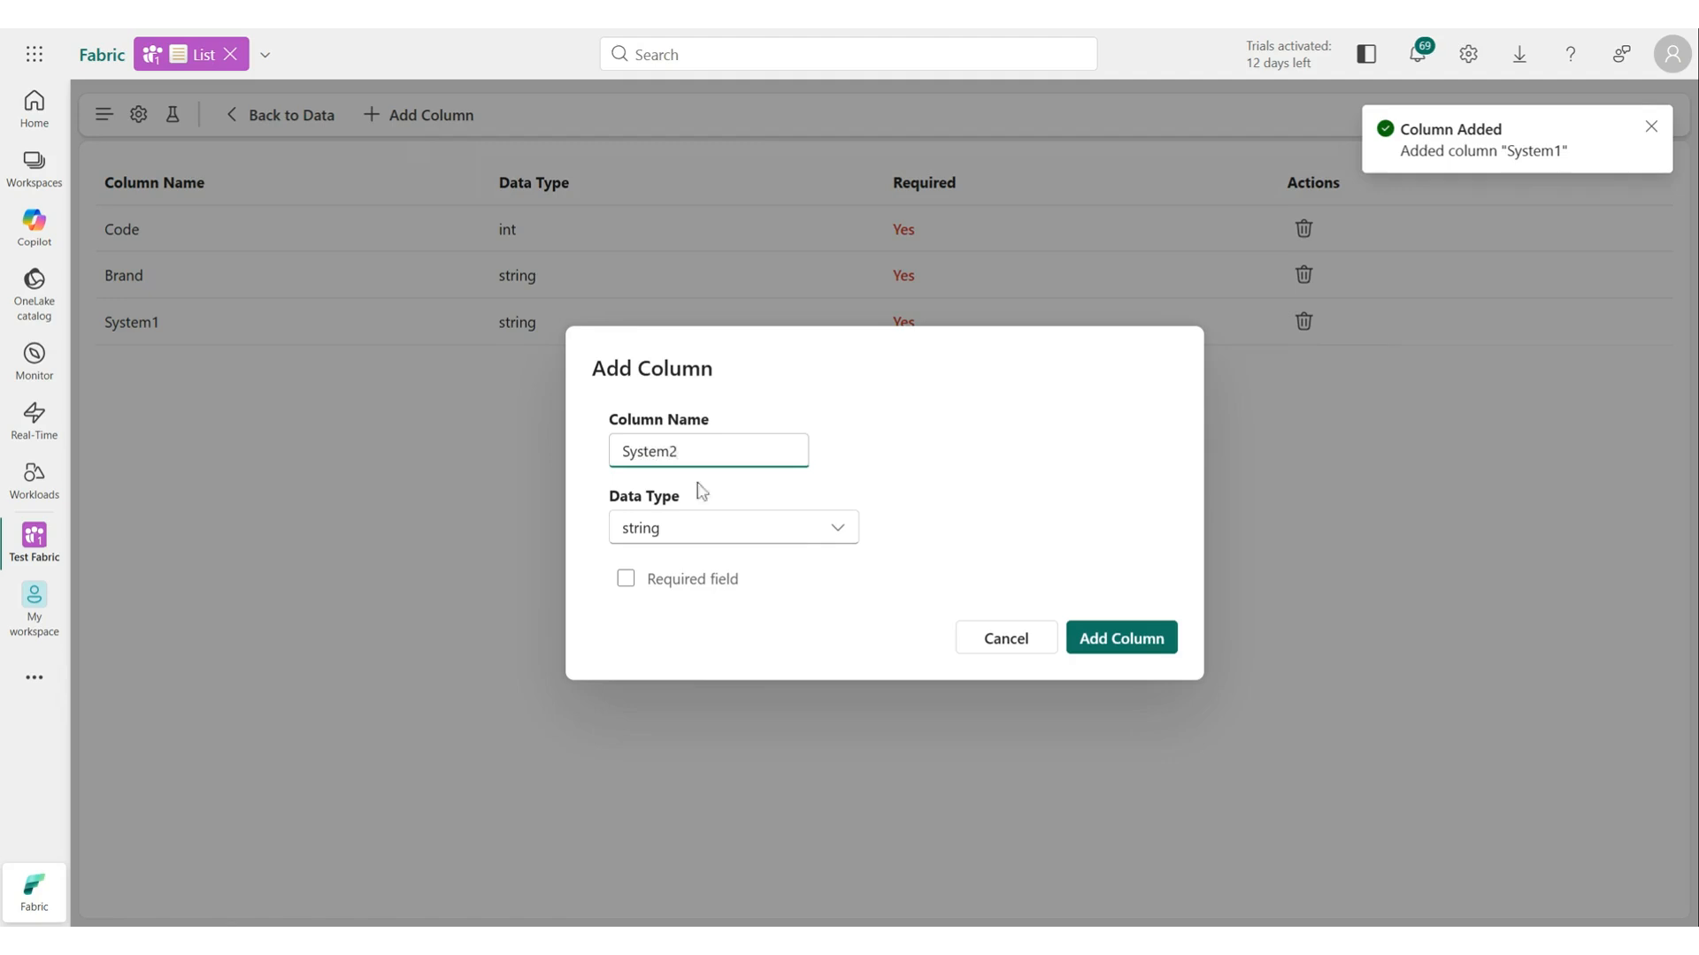
pyautogui.click(1136, 638)
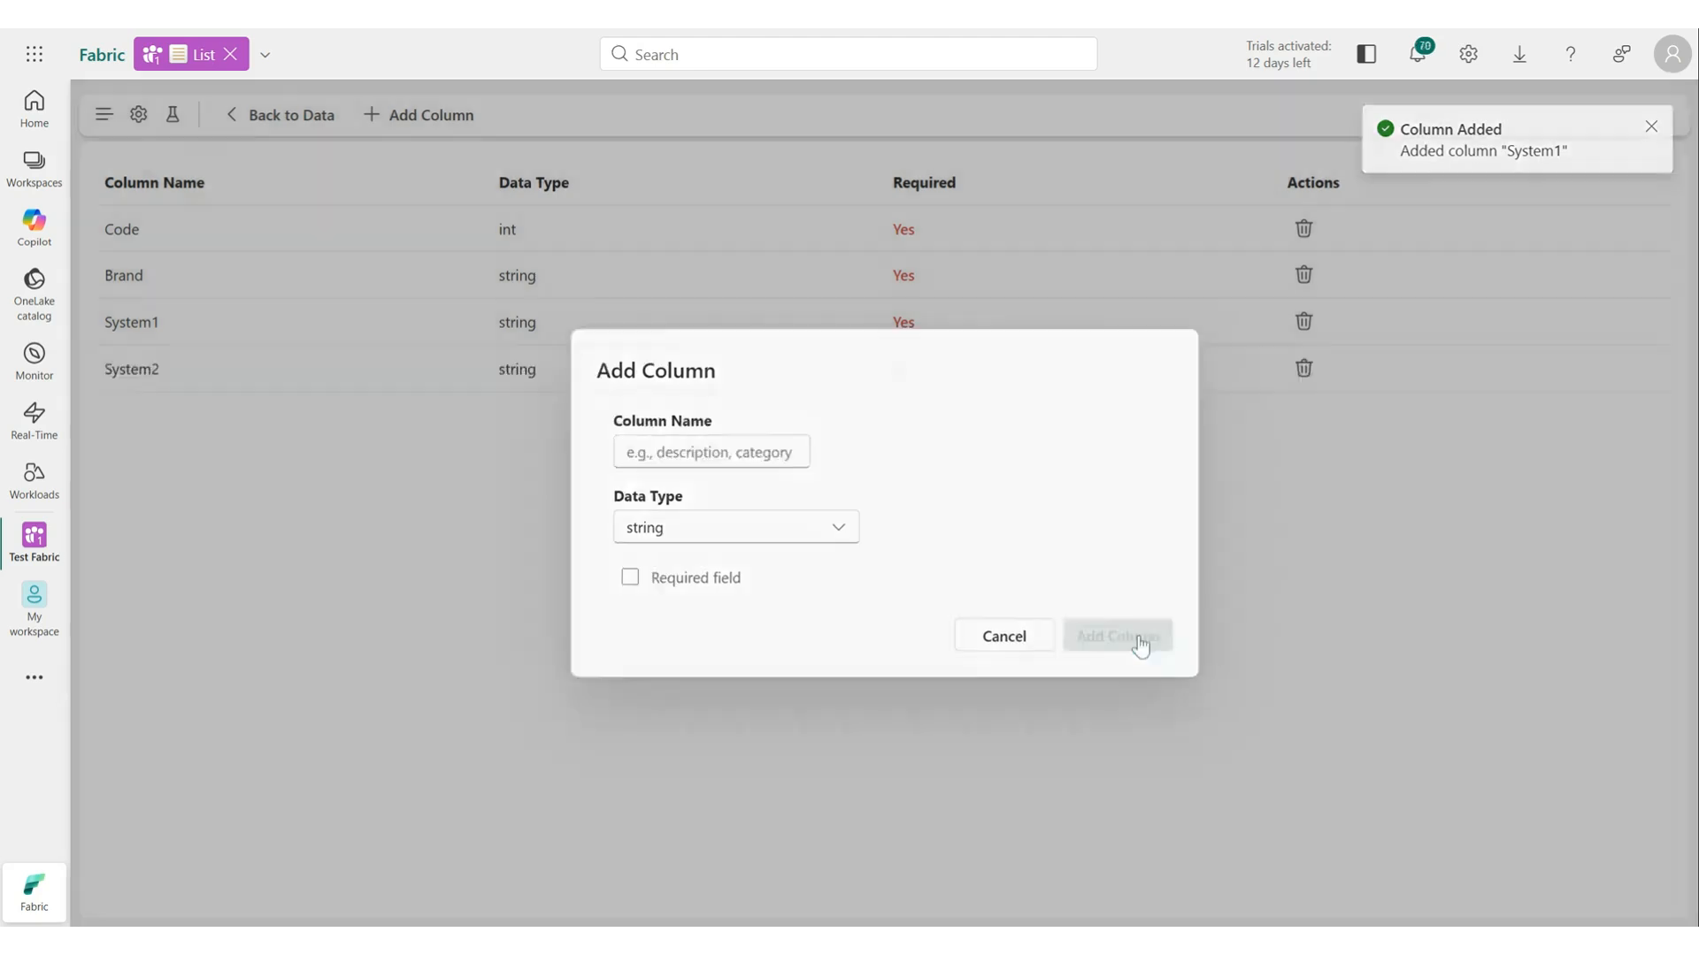
# Return to the data and add a row with Code 1, Brand BMW, System1 BMW, System2 Bayerische Motoren Werke.
pyautogui.click(276, 115)
pyautogui.click(267, 115)
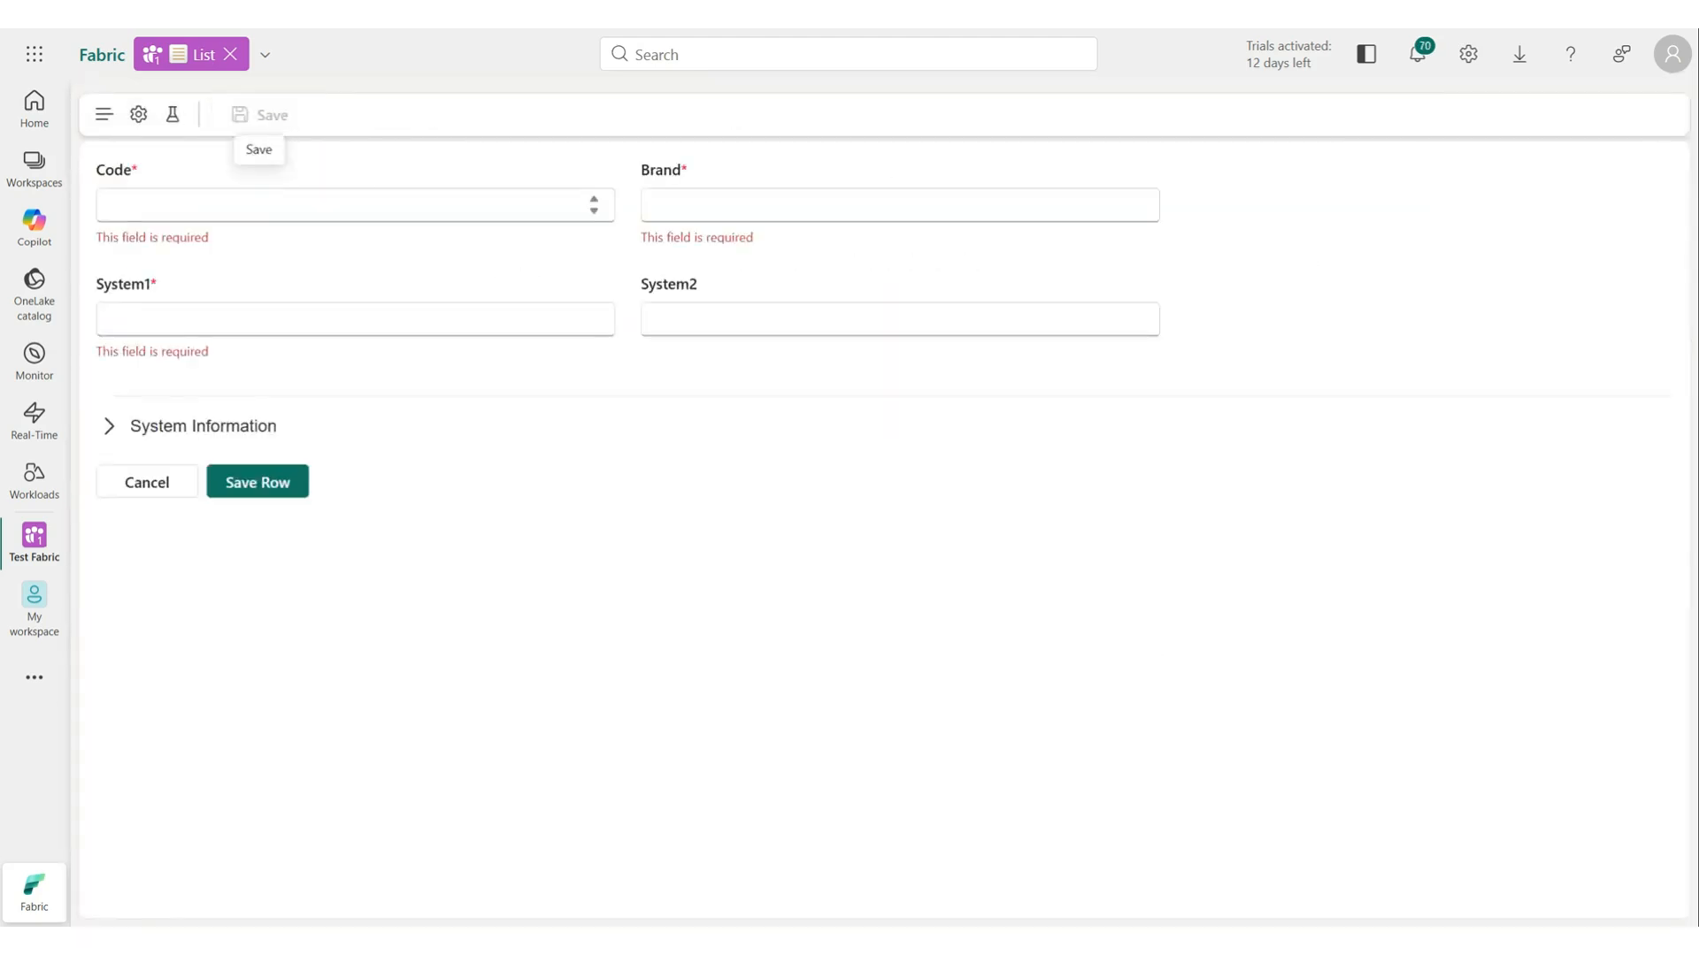
pyautogui.write('1')
pyautogui.press('Tab')
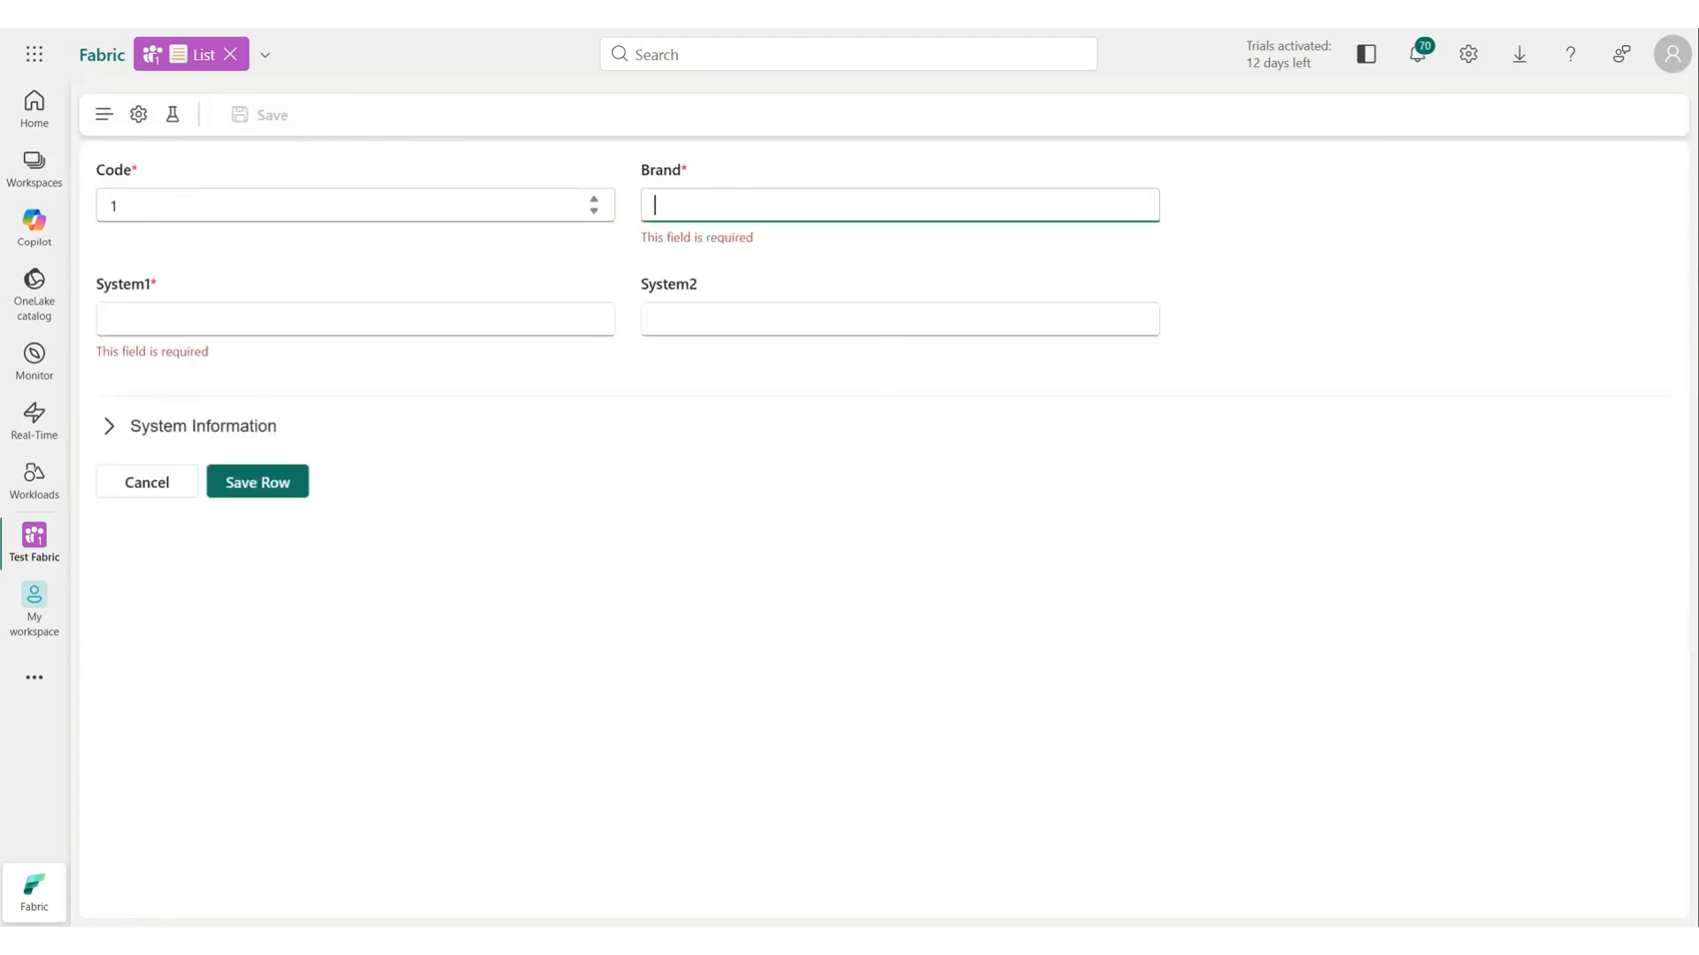
pyautogui.write('BMW')
pyautogui.press('Tab')
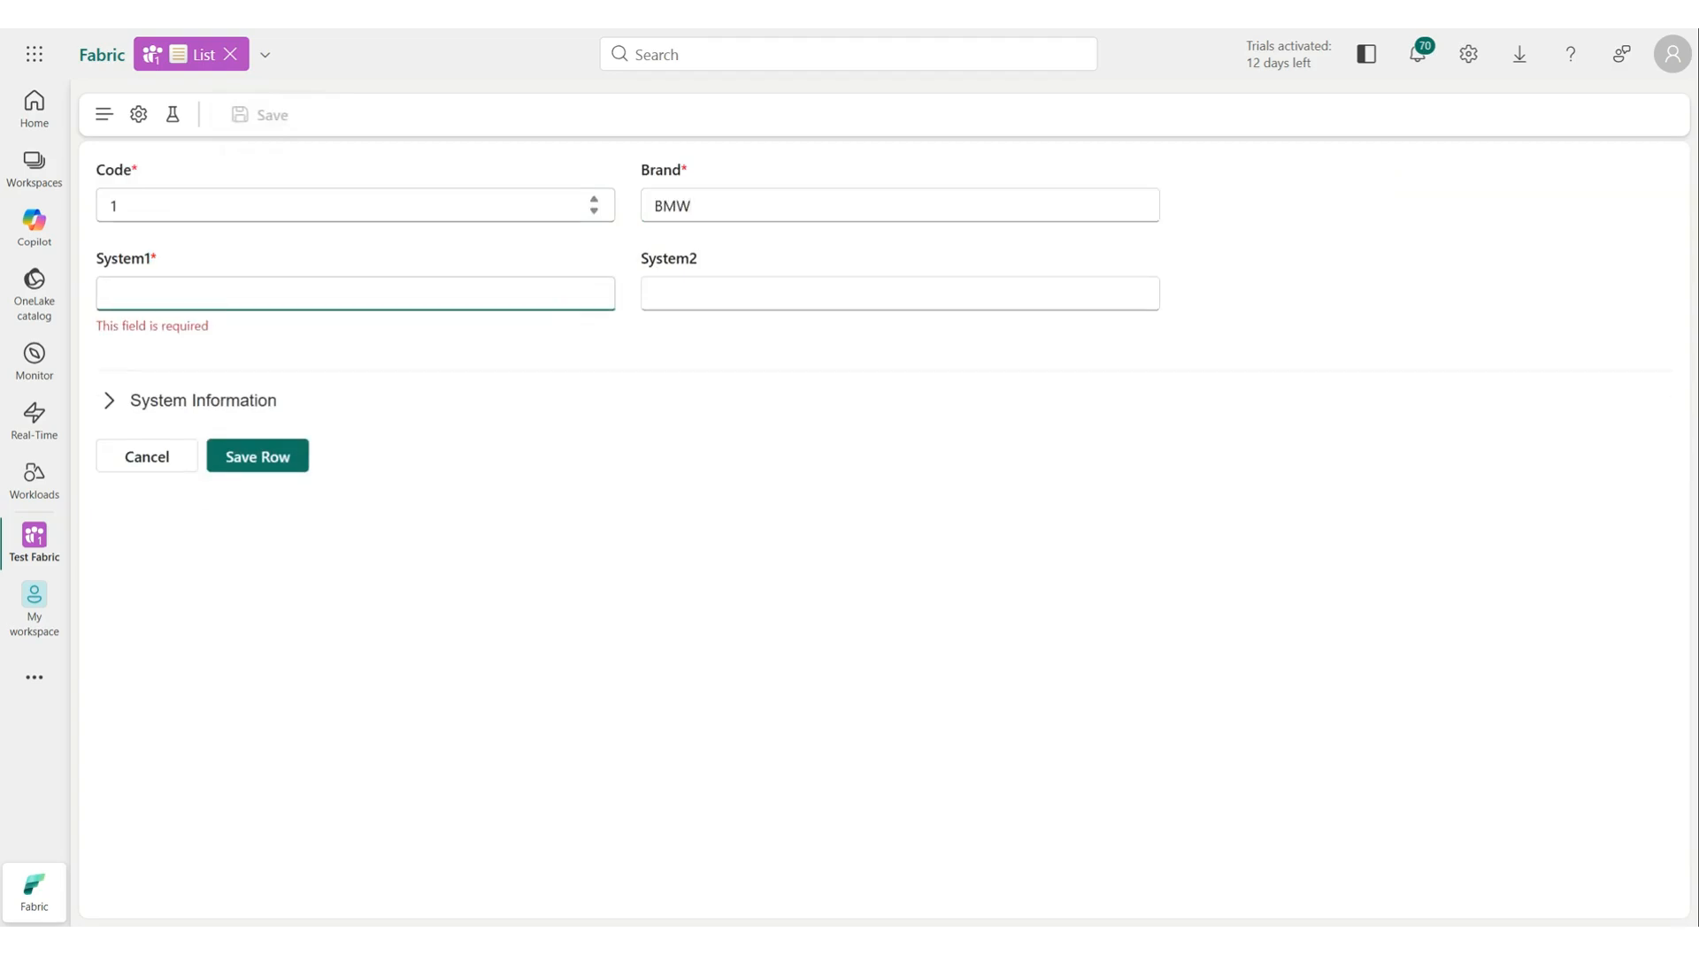
pyautogui.write('BMW')
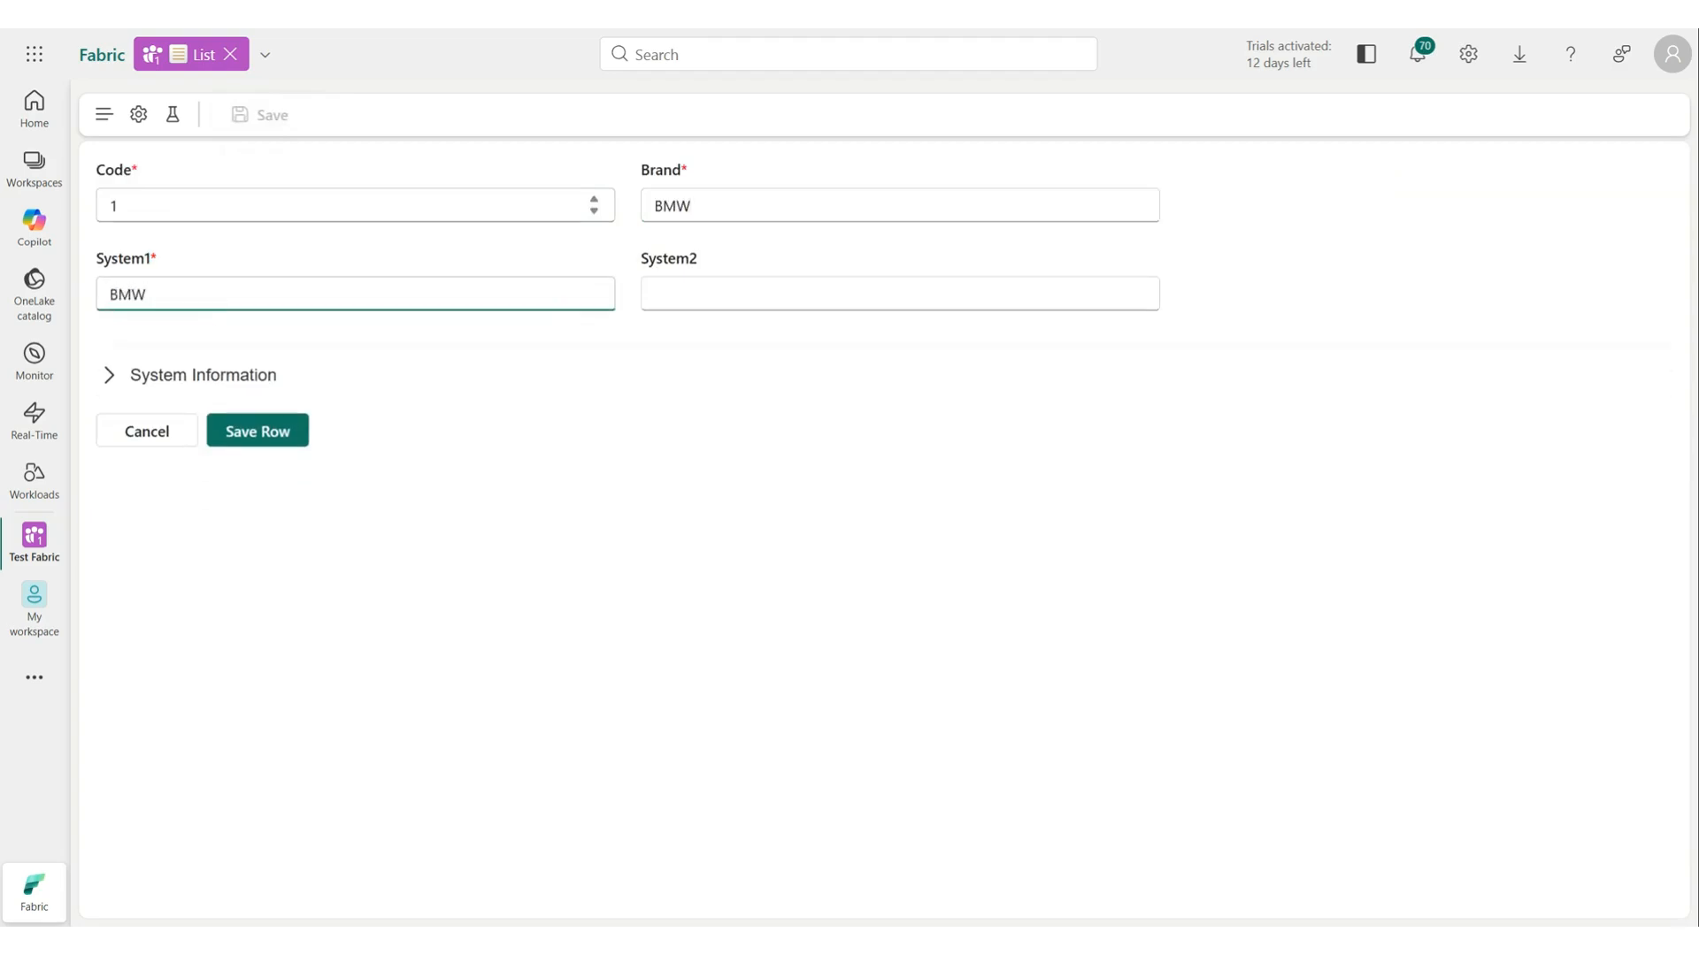
pyautogui.press('Tab')
pyautogui.write('Bayerische Motoren Werke')
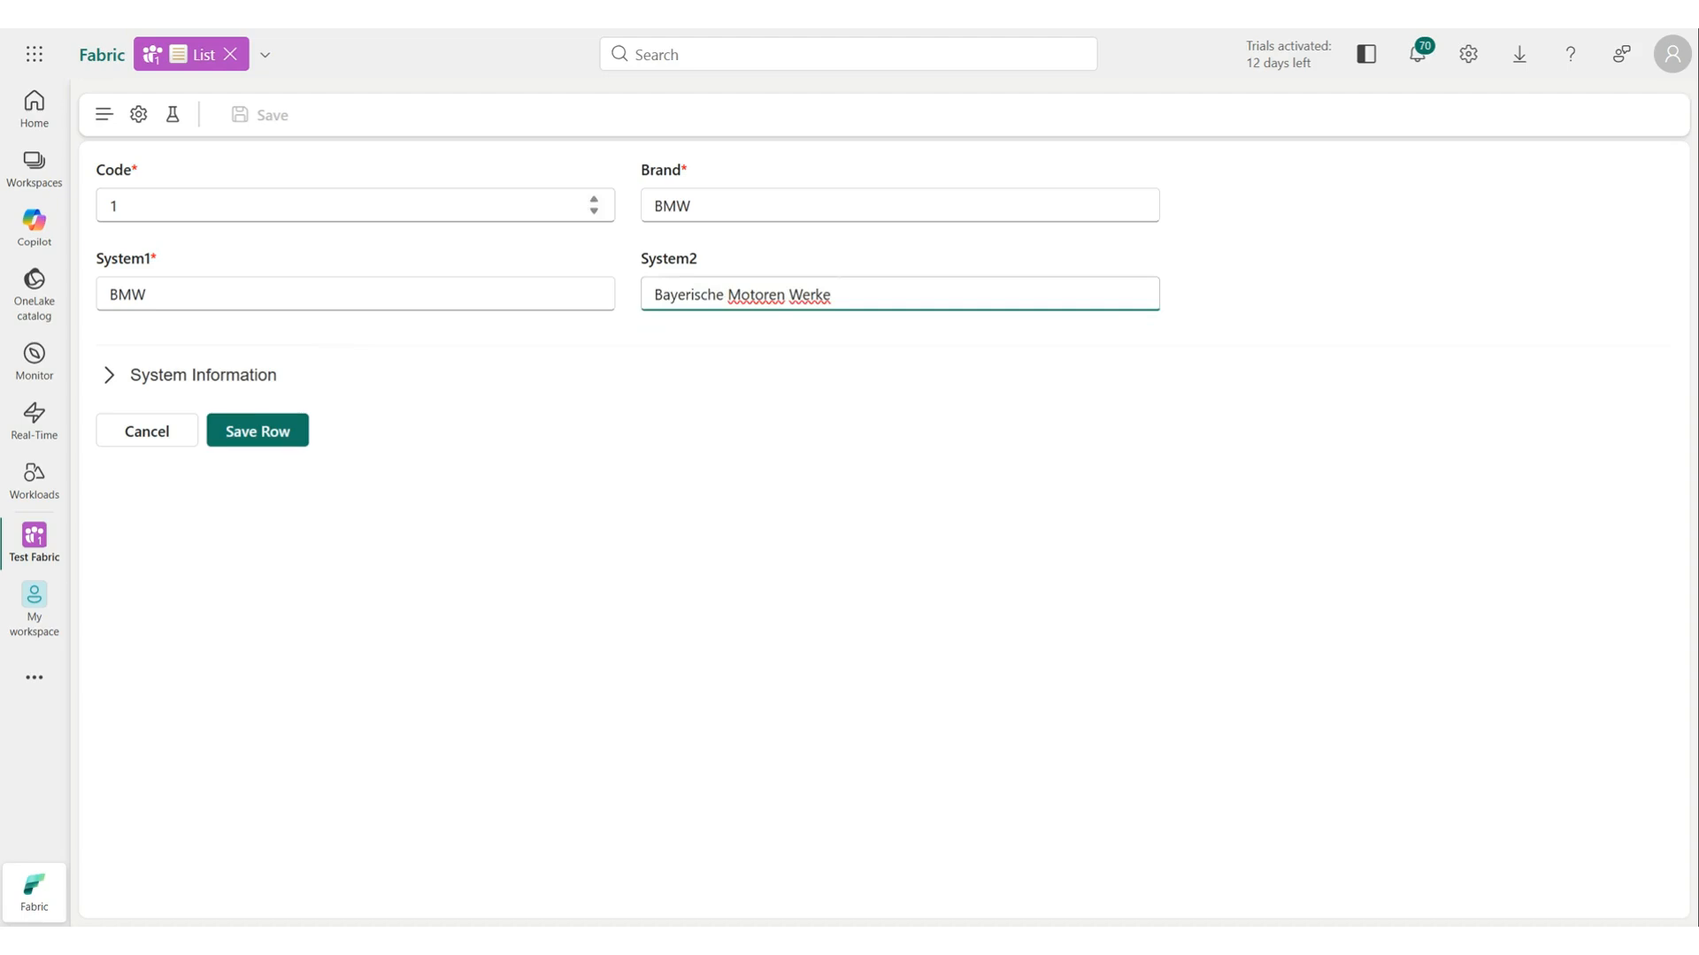
pyautogui.click(282, 437)
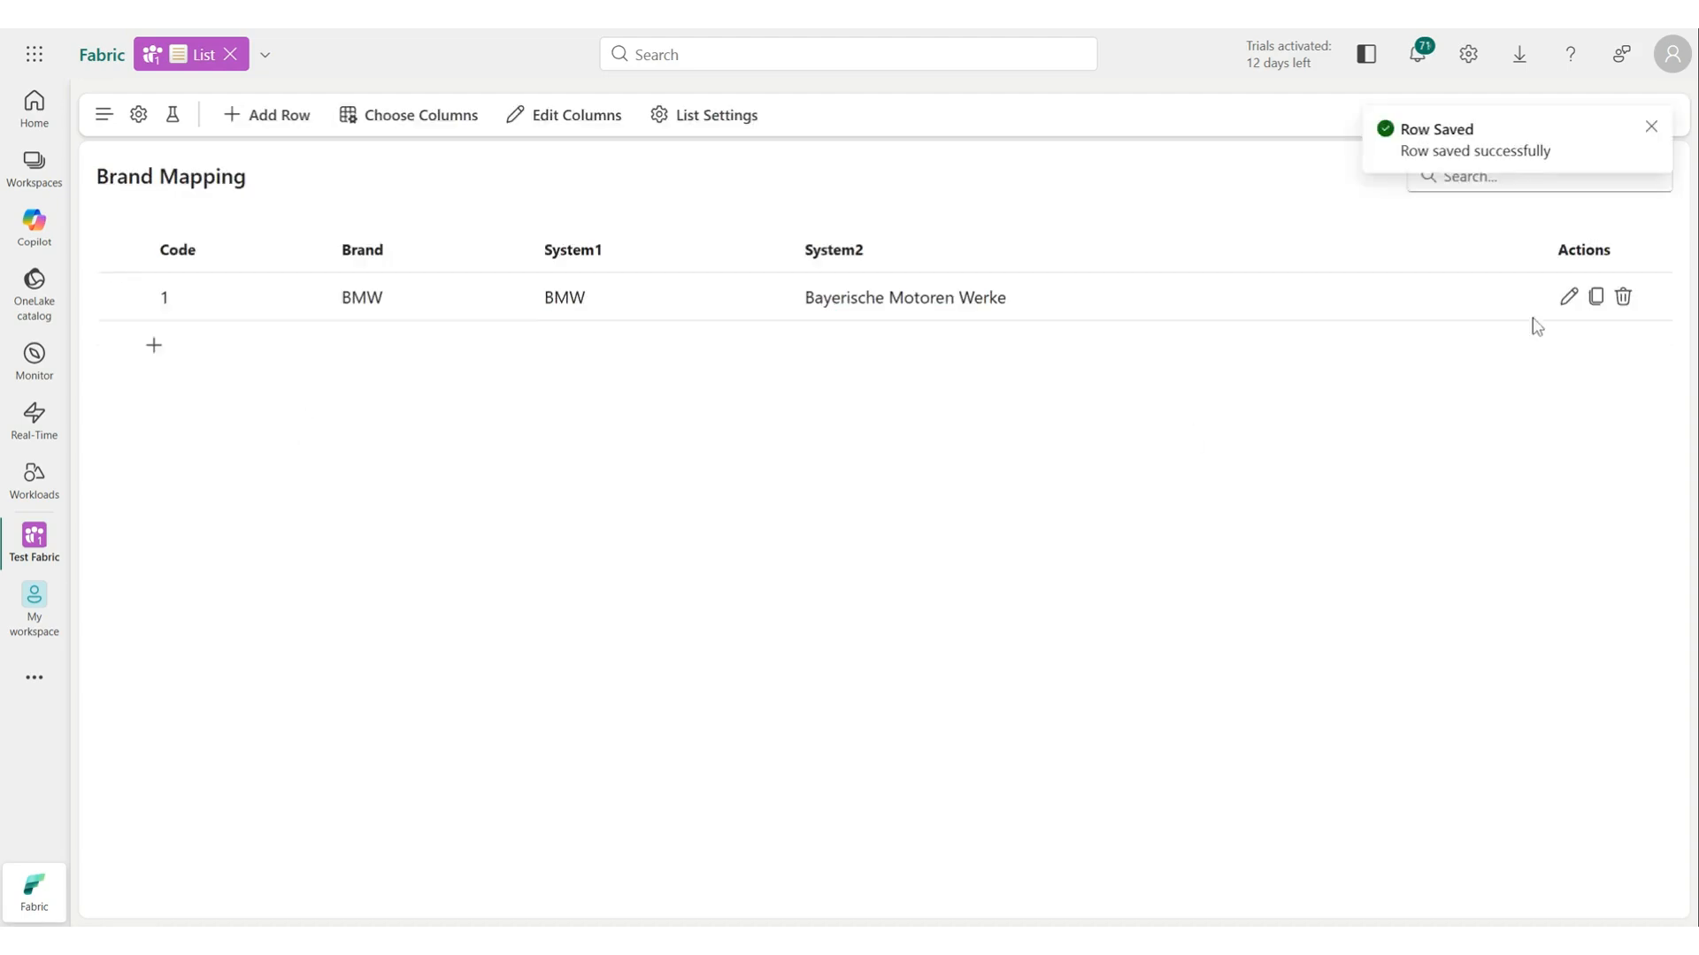
# Open the BMW row for editing, expand its system information, and cancel without changes.
pyautogui.click(1568, 298)
pyautogui.click(206, 381)
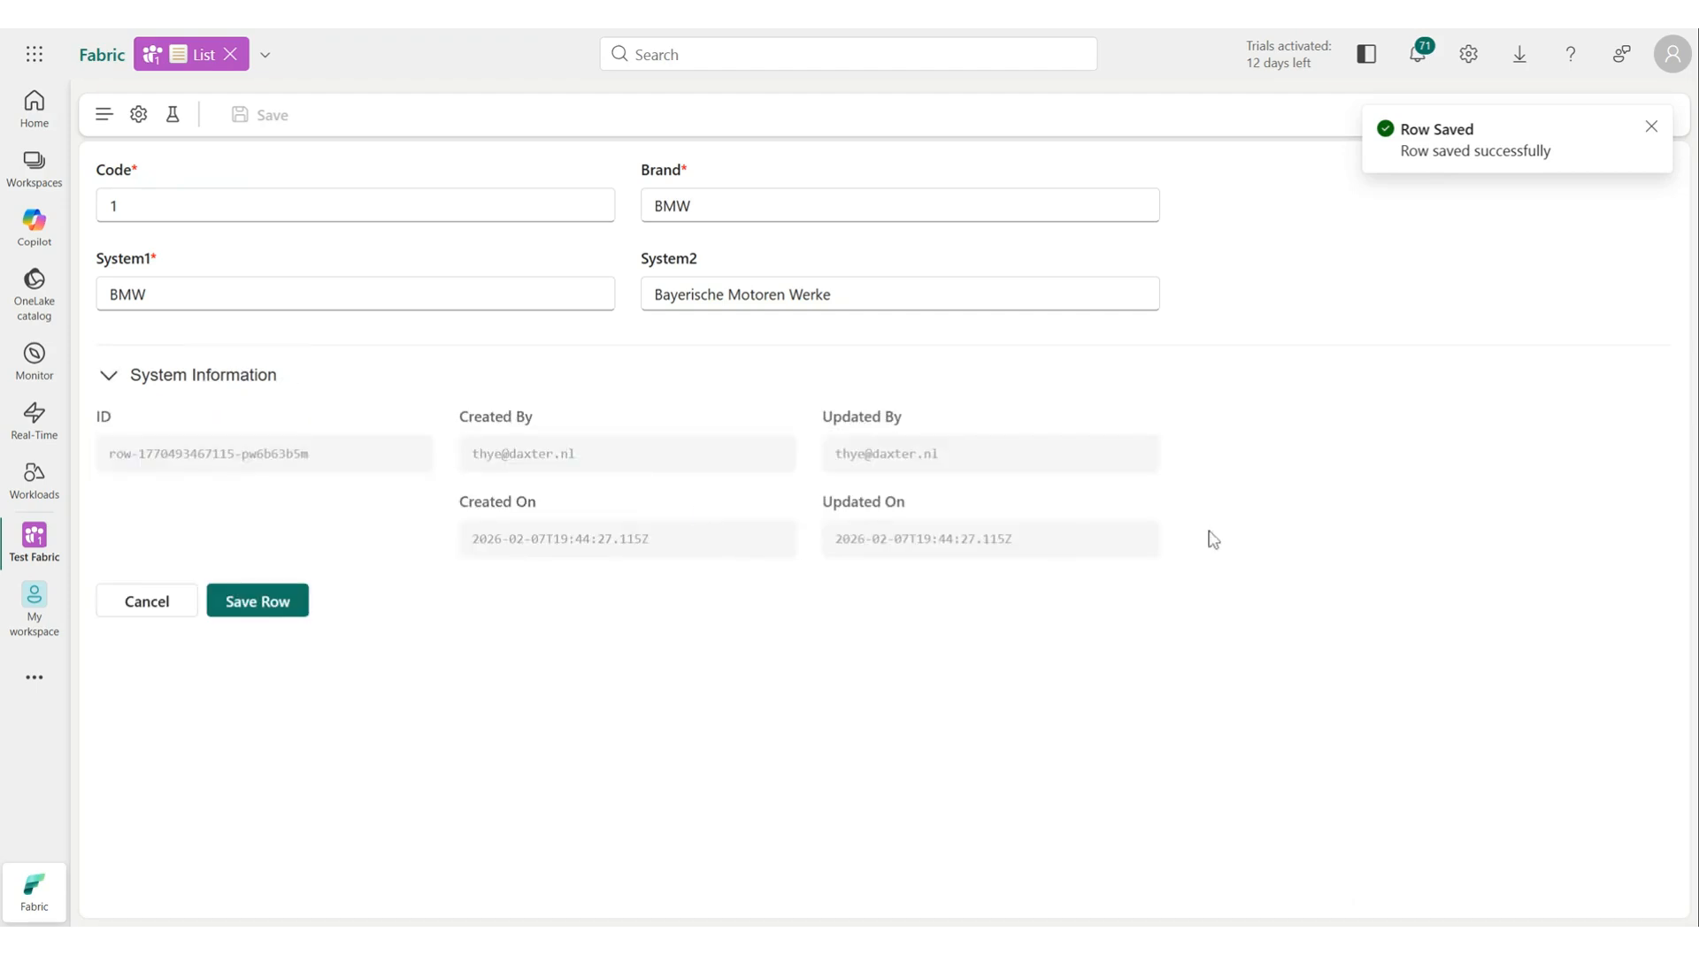
pyautogui.click(223, 603)
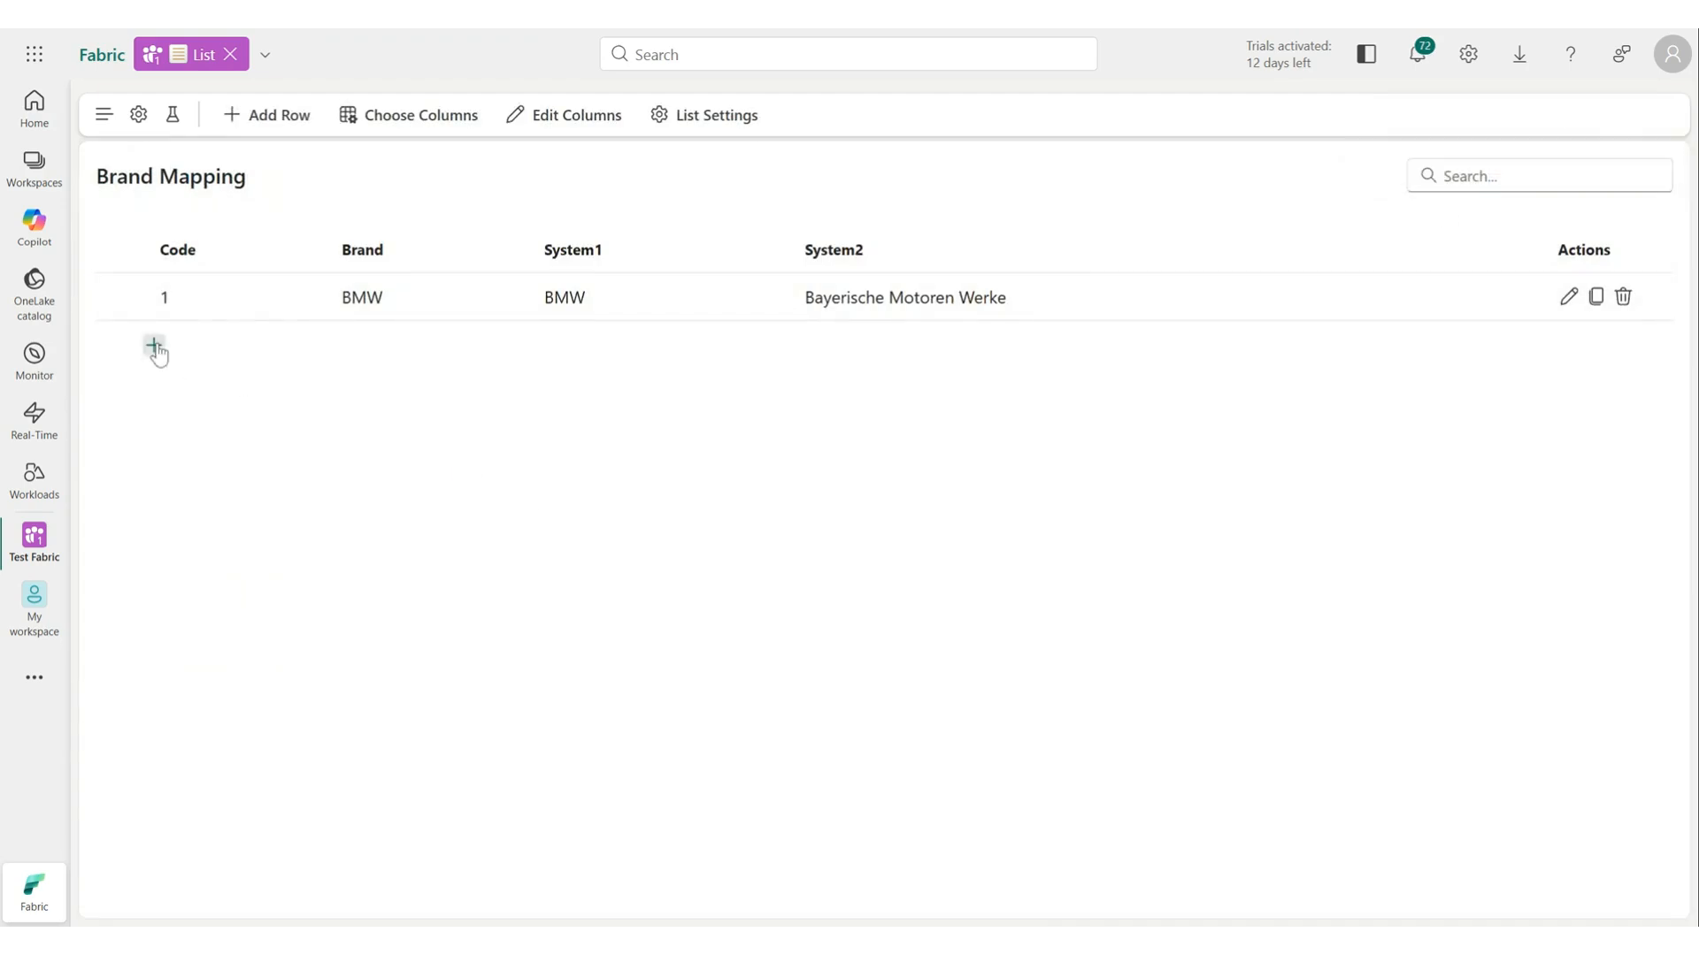
# Add an inline row with Code 2, Brand Mercedes, System1 Merc, System2 Mercedes-Benz.
pyautogui.click(152, 347)
pyautogui.write('2')
pyautogui.press('Tab')
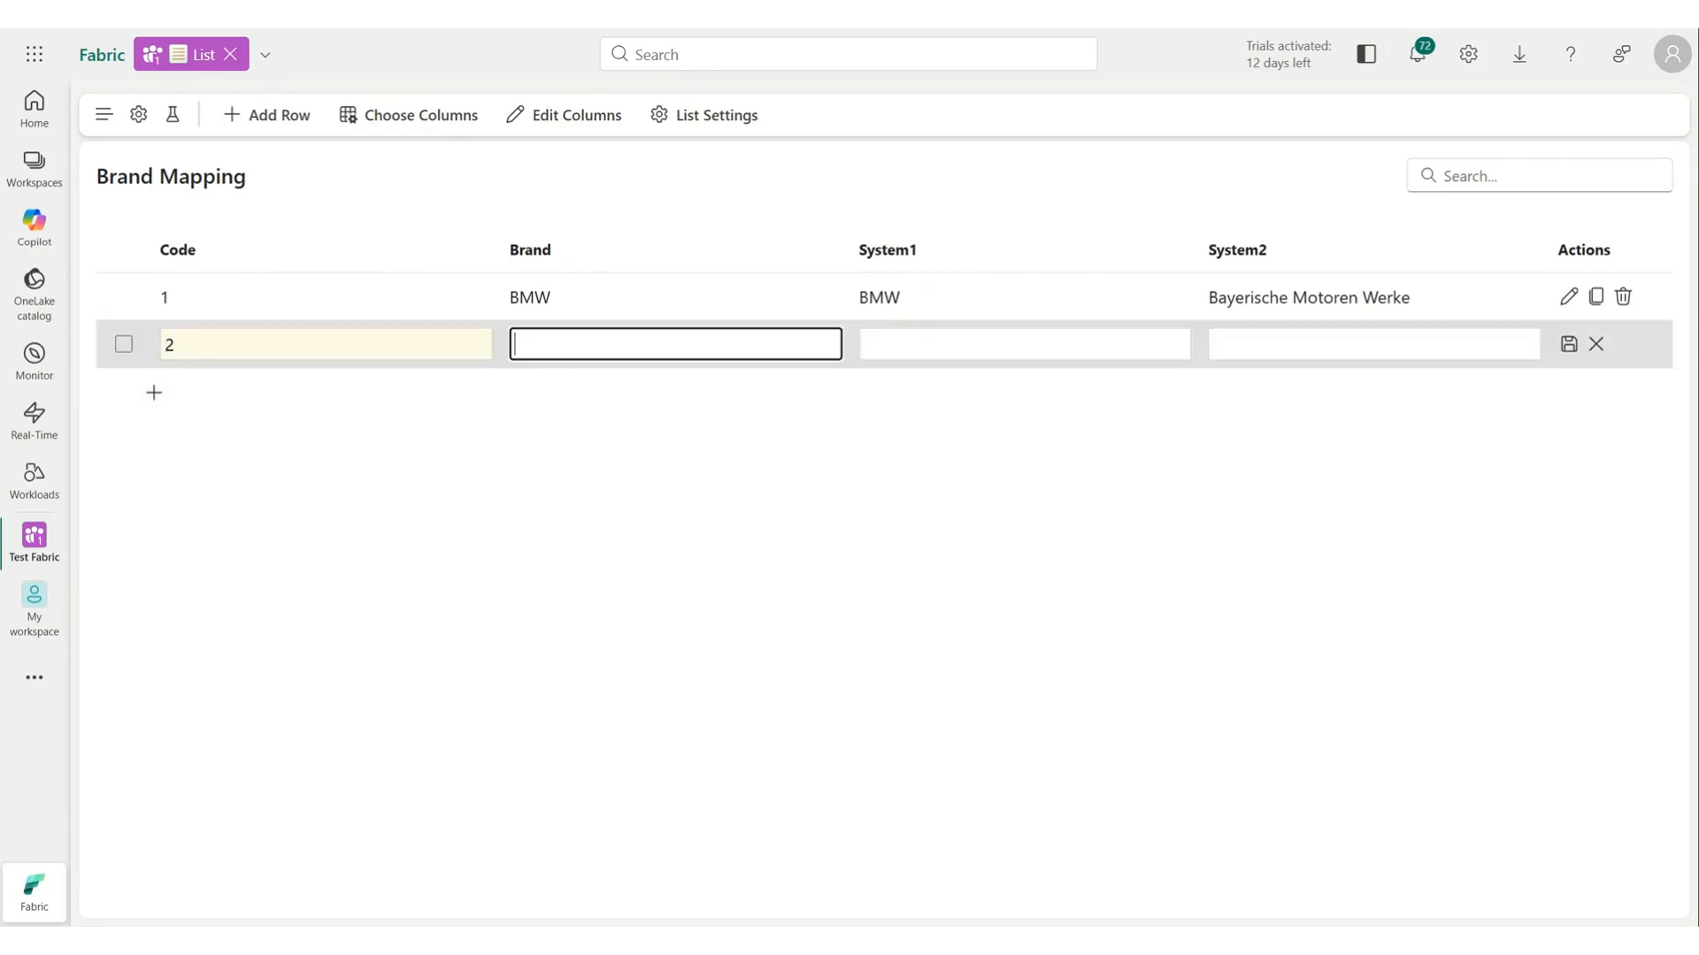
pyautogui.write('Mercedes')
pyautogui.click(1568, 347)
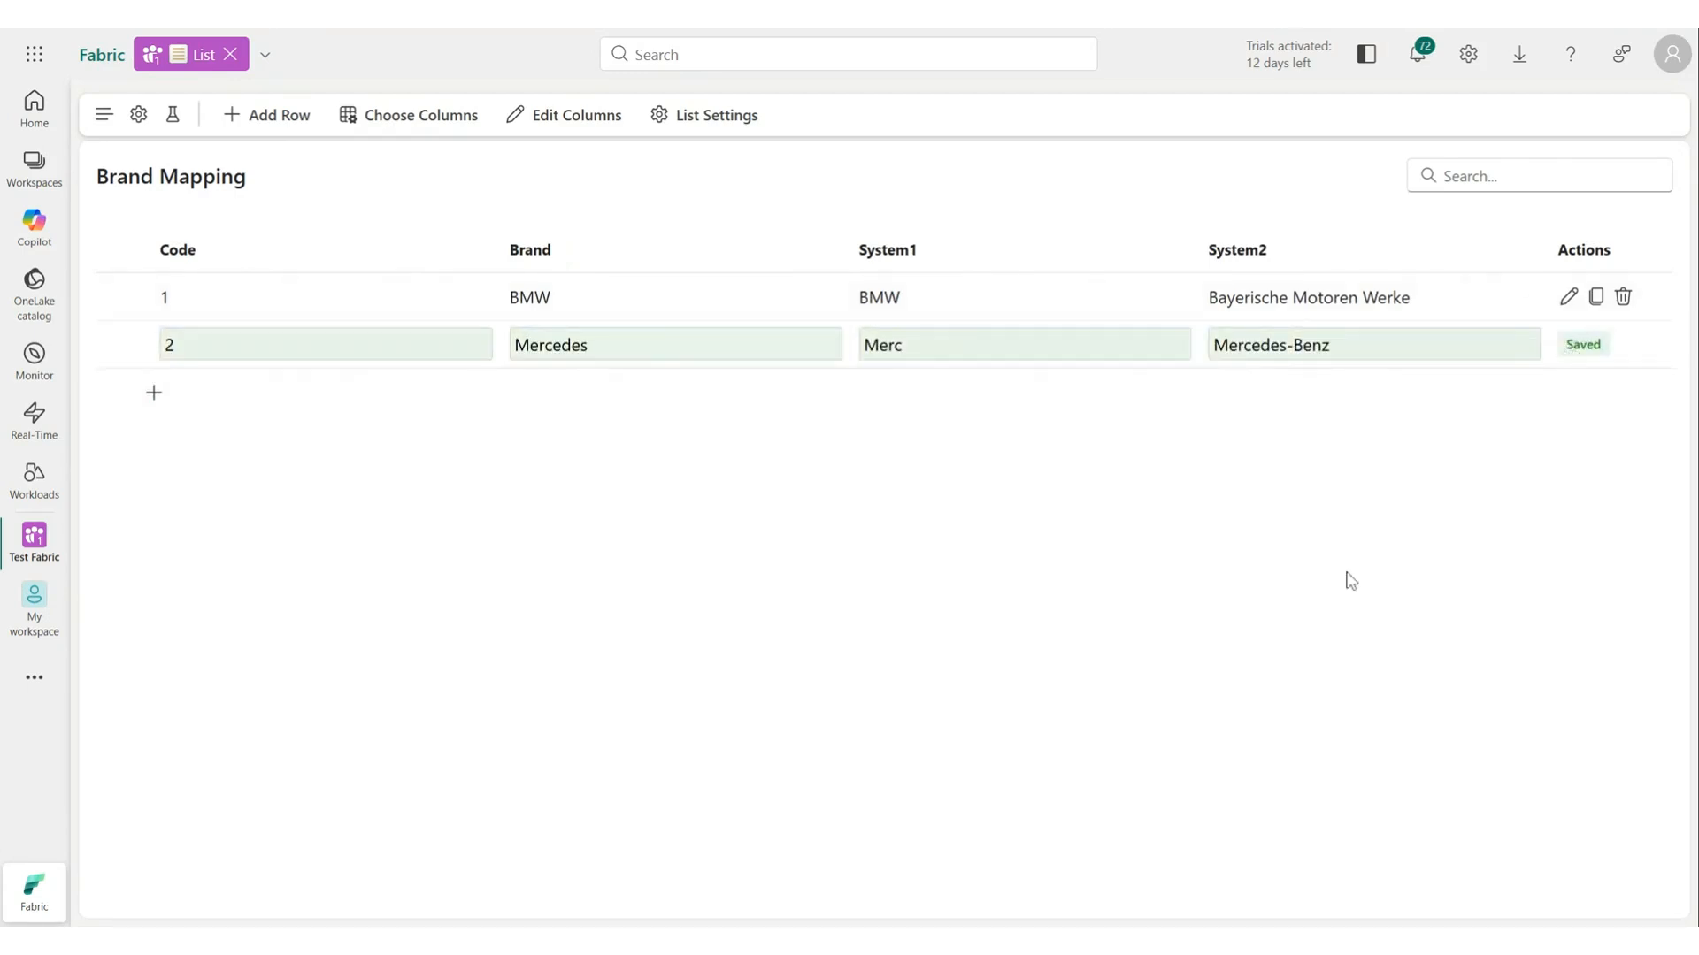
# Add an inline row with Code 3, Brand Opel, System1 OP, System2 Opel Automobile.
pyautogui.click(153, 394)
pyautogui.click(1568, 392)
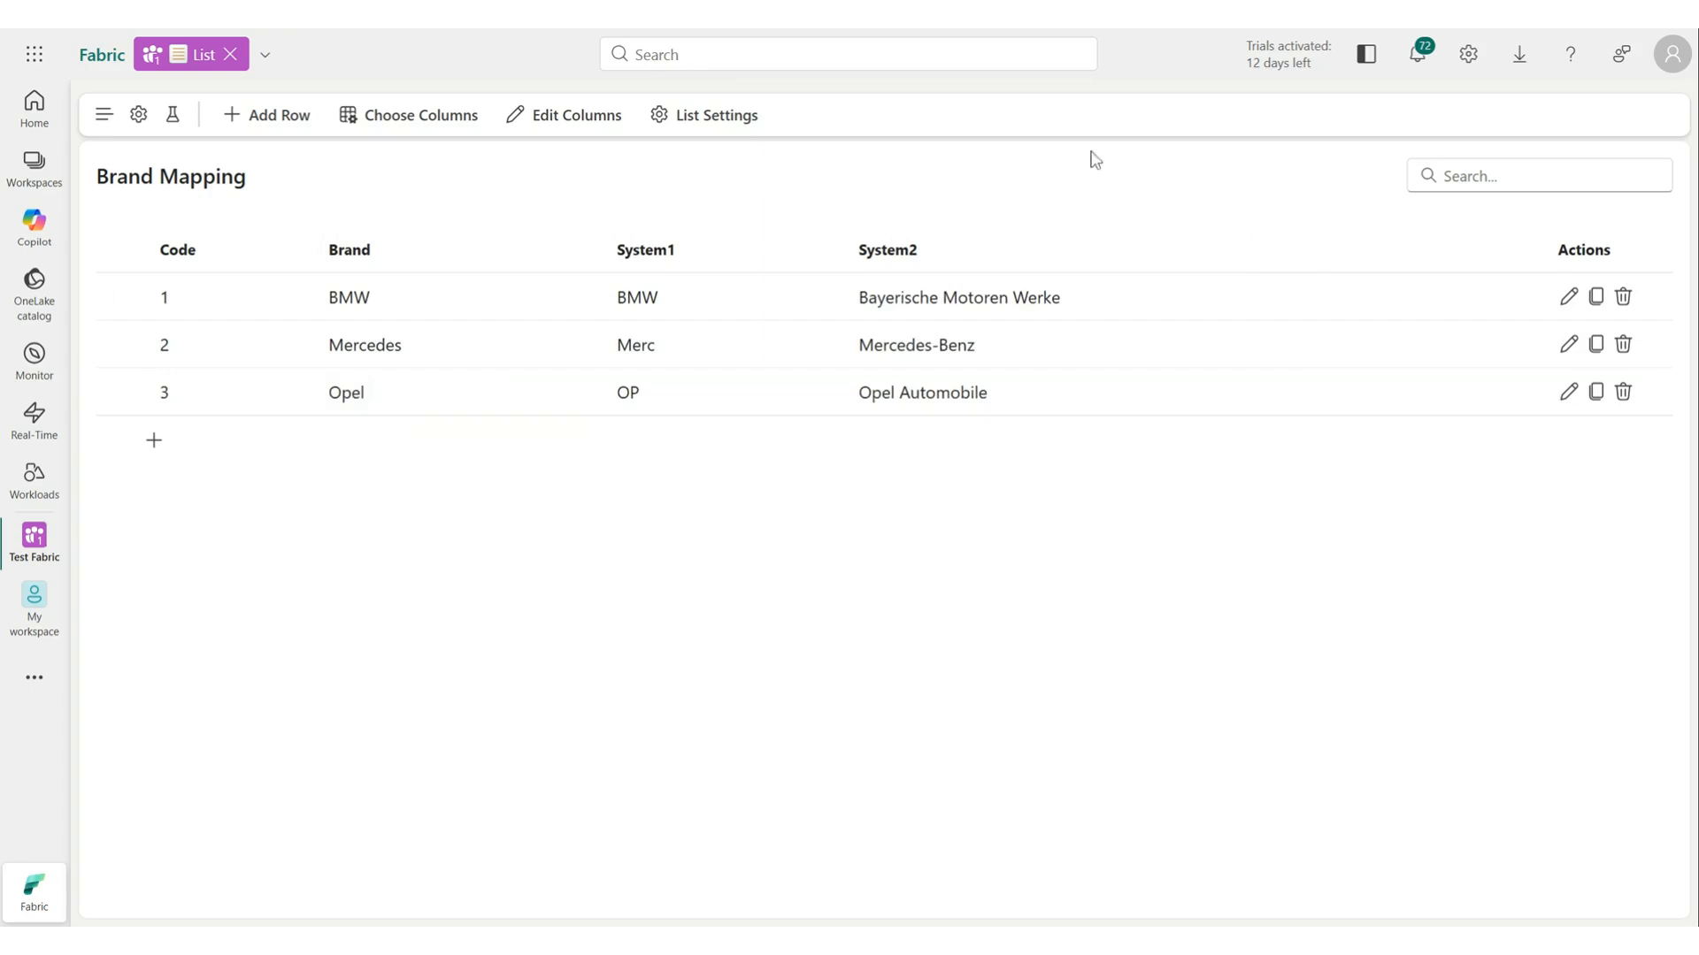
# Hide the System1 column from the list view.
pyautogui.click(414, 118)
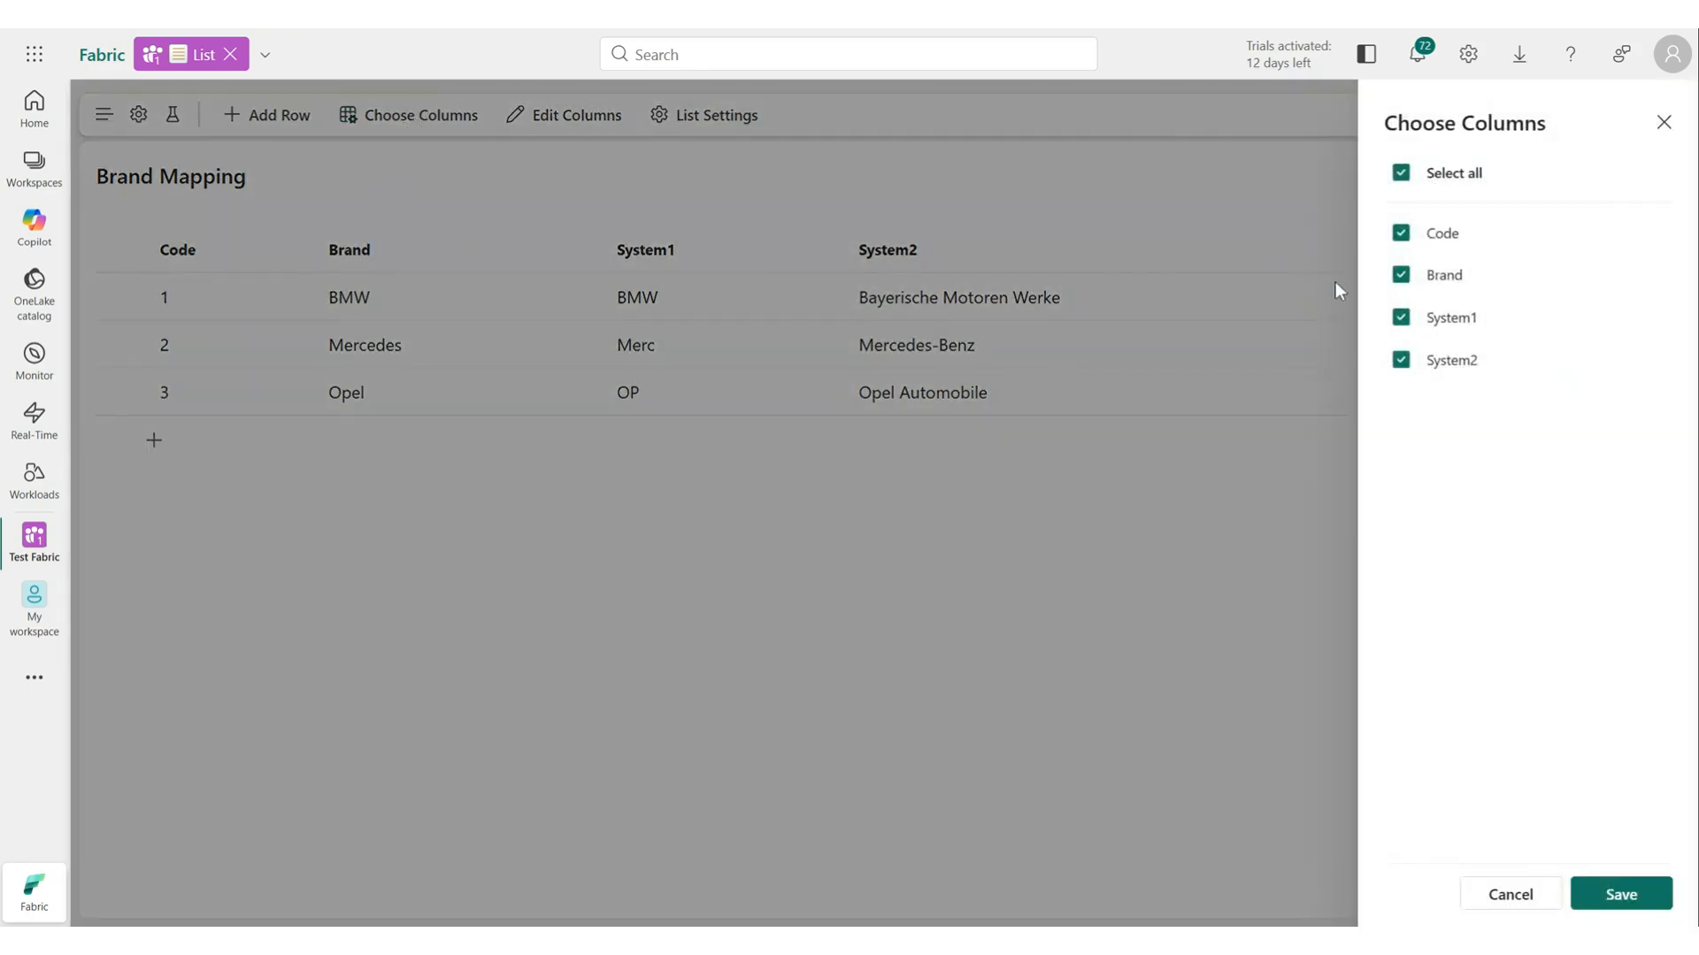
pyautogui.click(1401, 317)
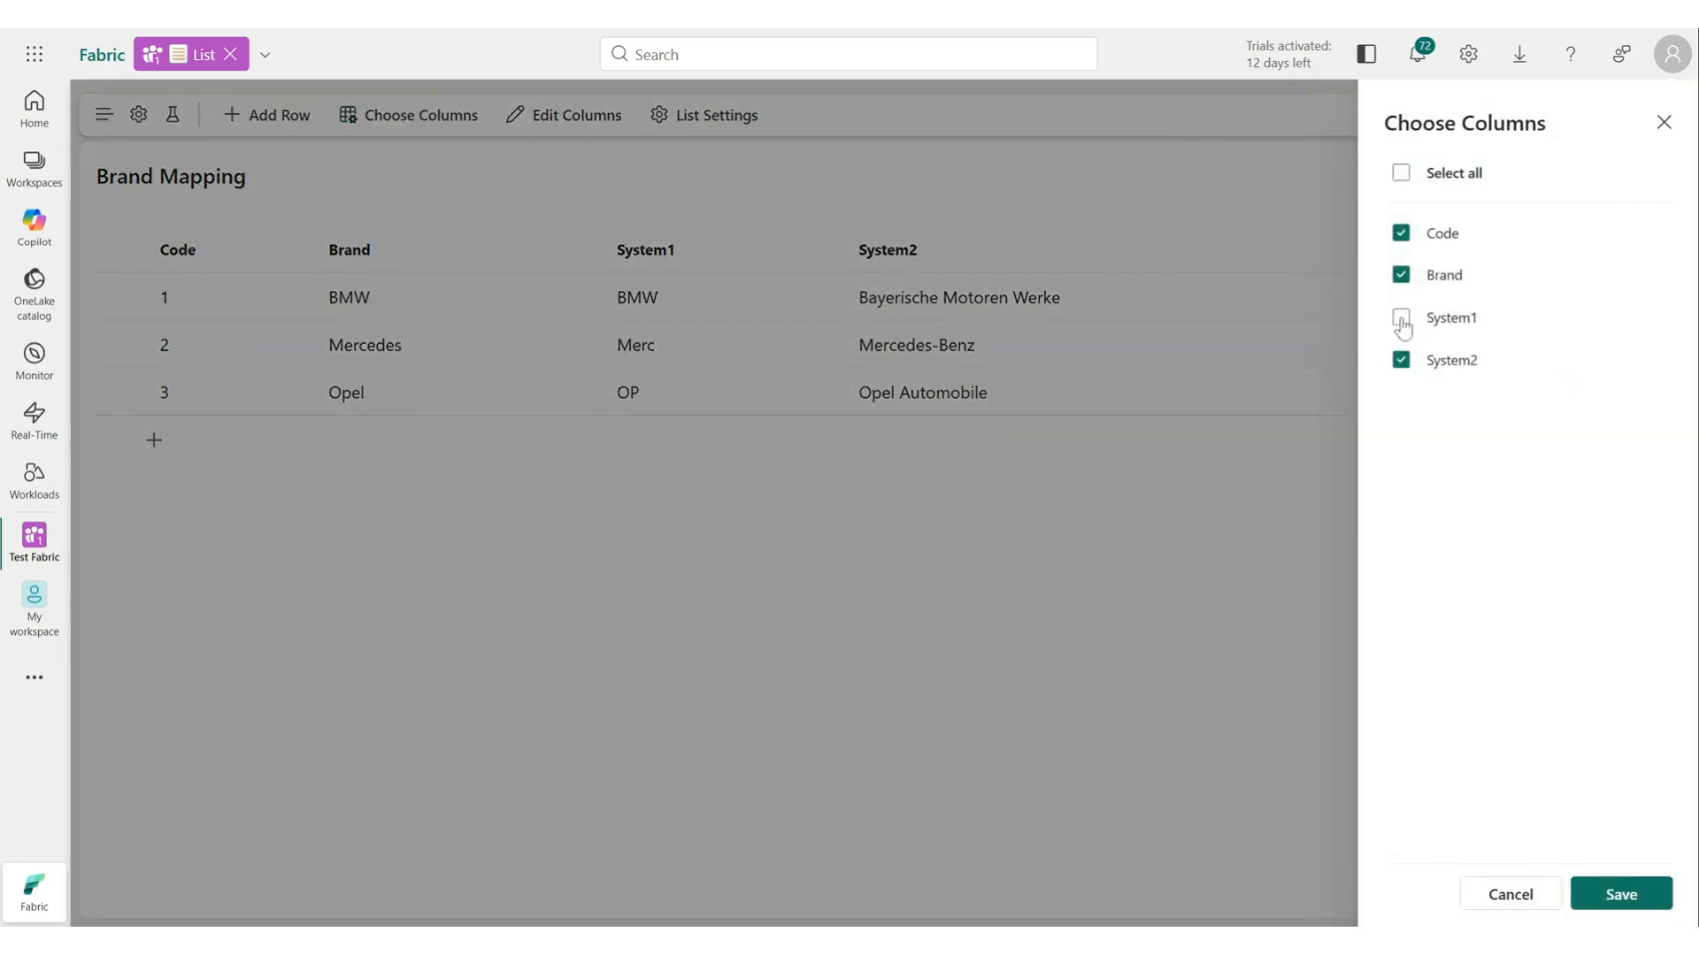
pyautogui.click(1621, 894)
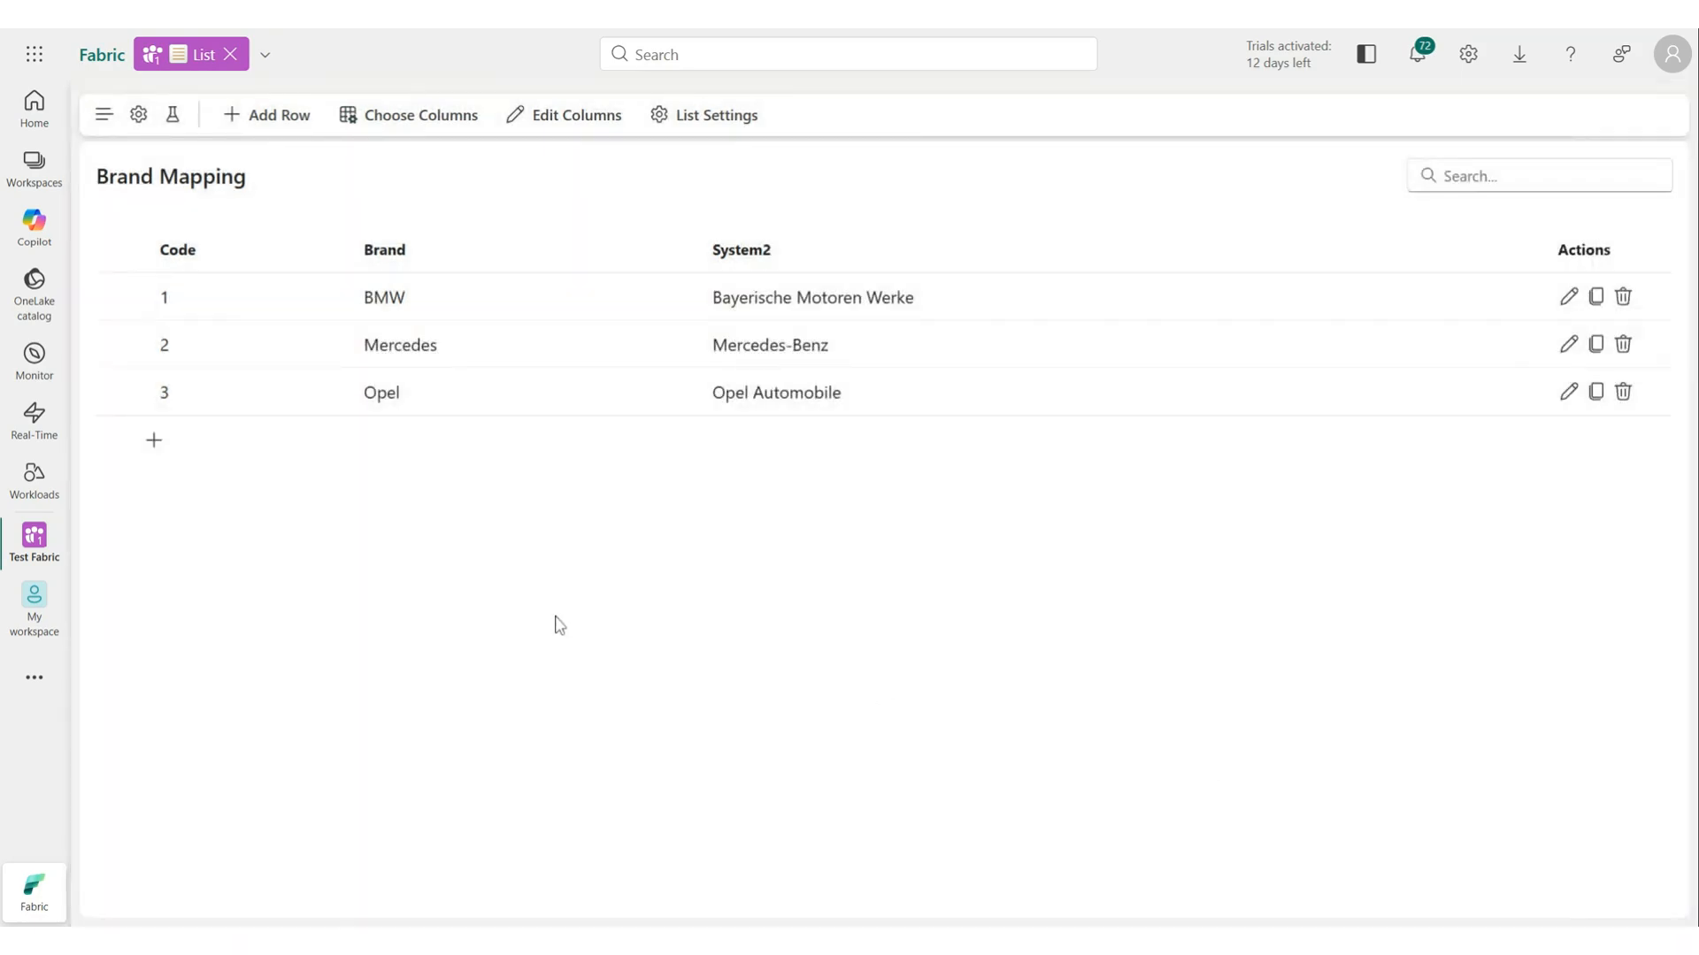
# Open the list's column editor.
pyautogui.click(589, 116)
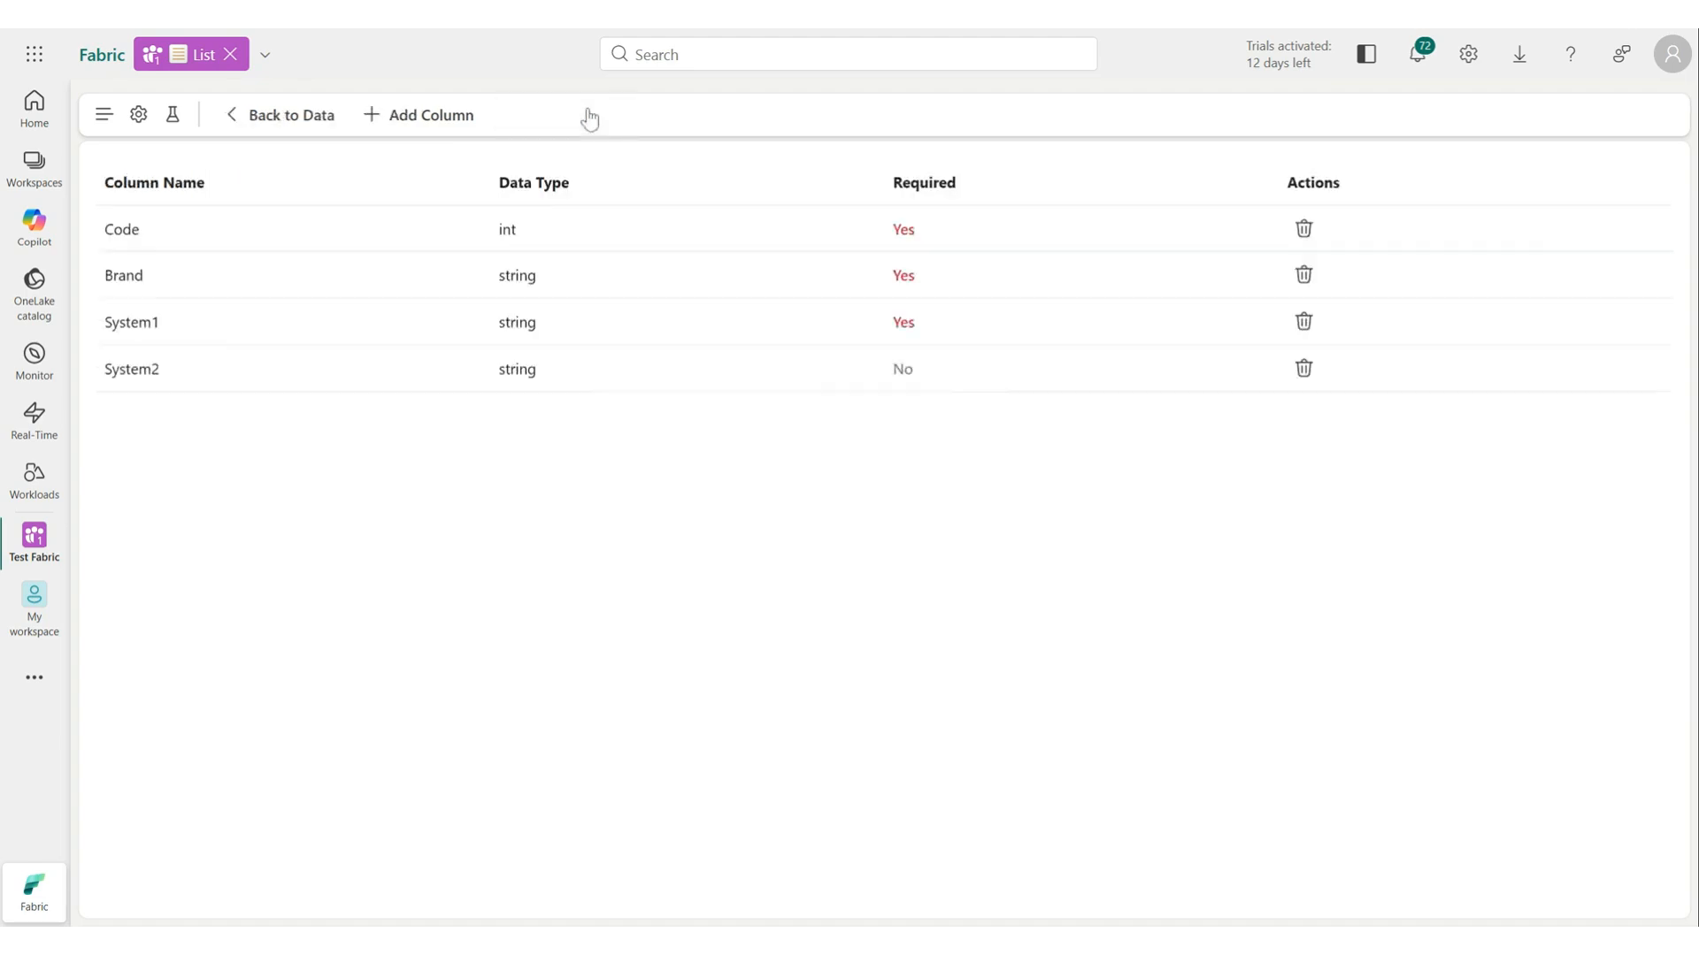
# Add a new column named Active with the bool data type.
pyautogui.click(431, 116)
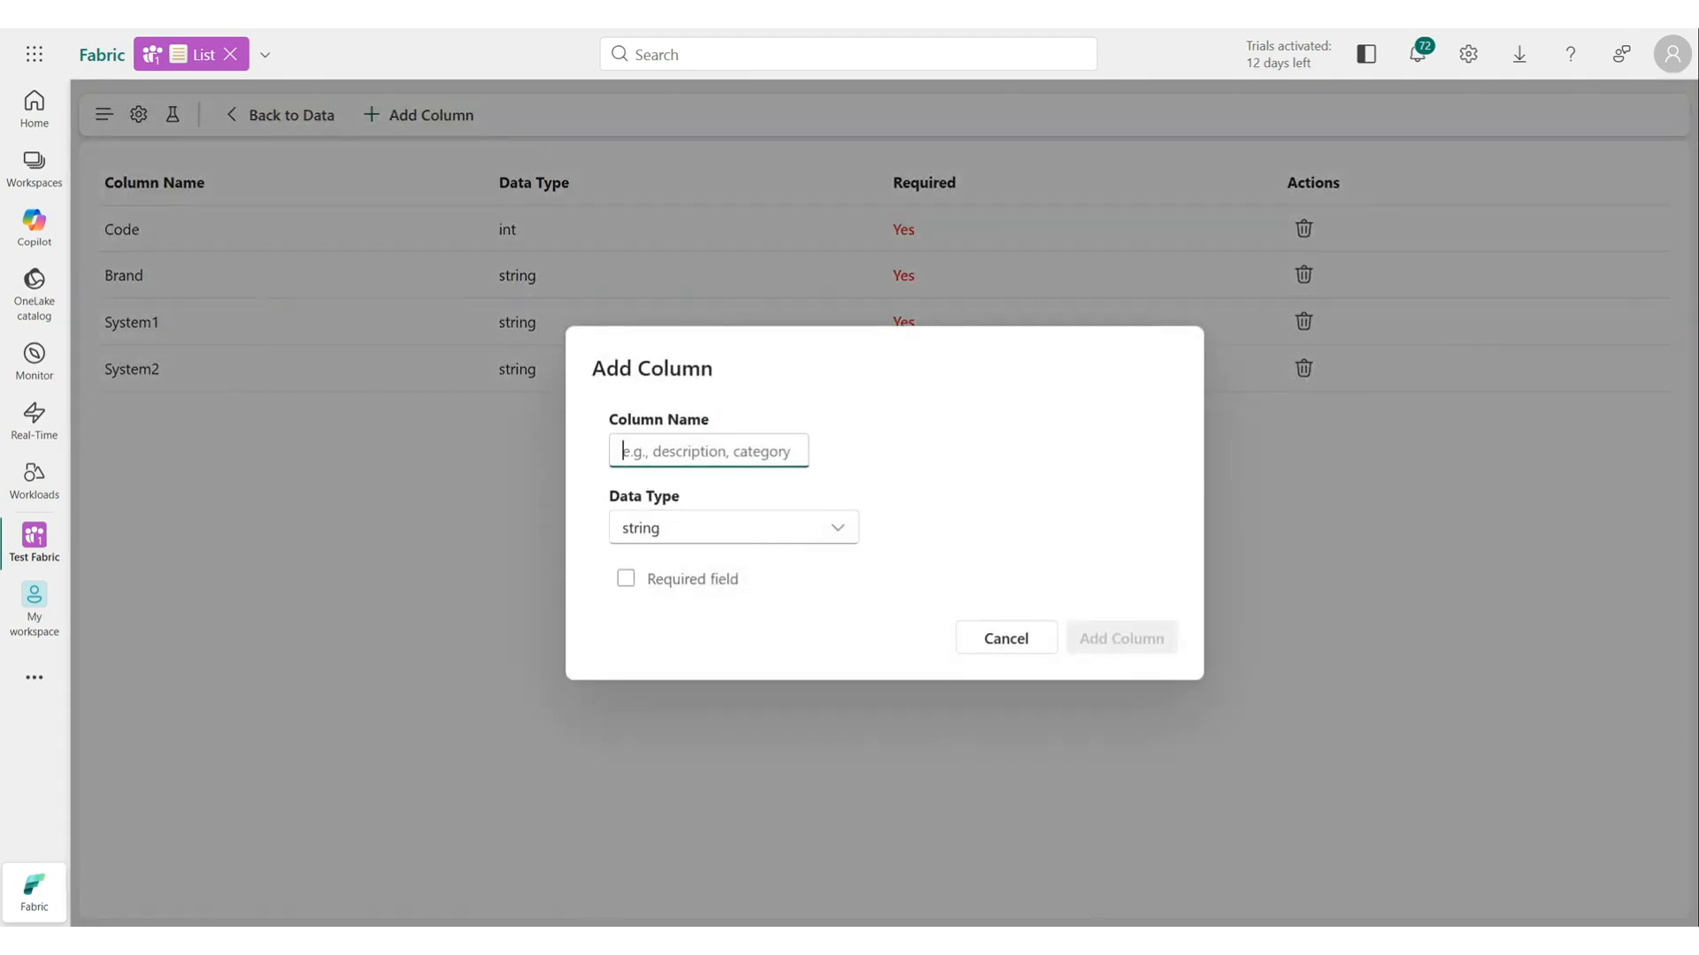
pyautogui.write('Active')
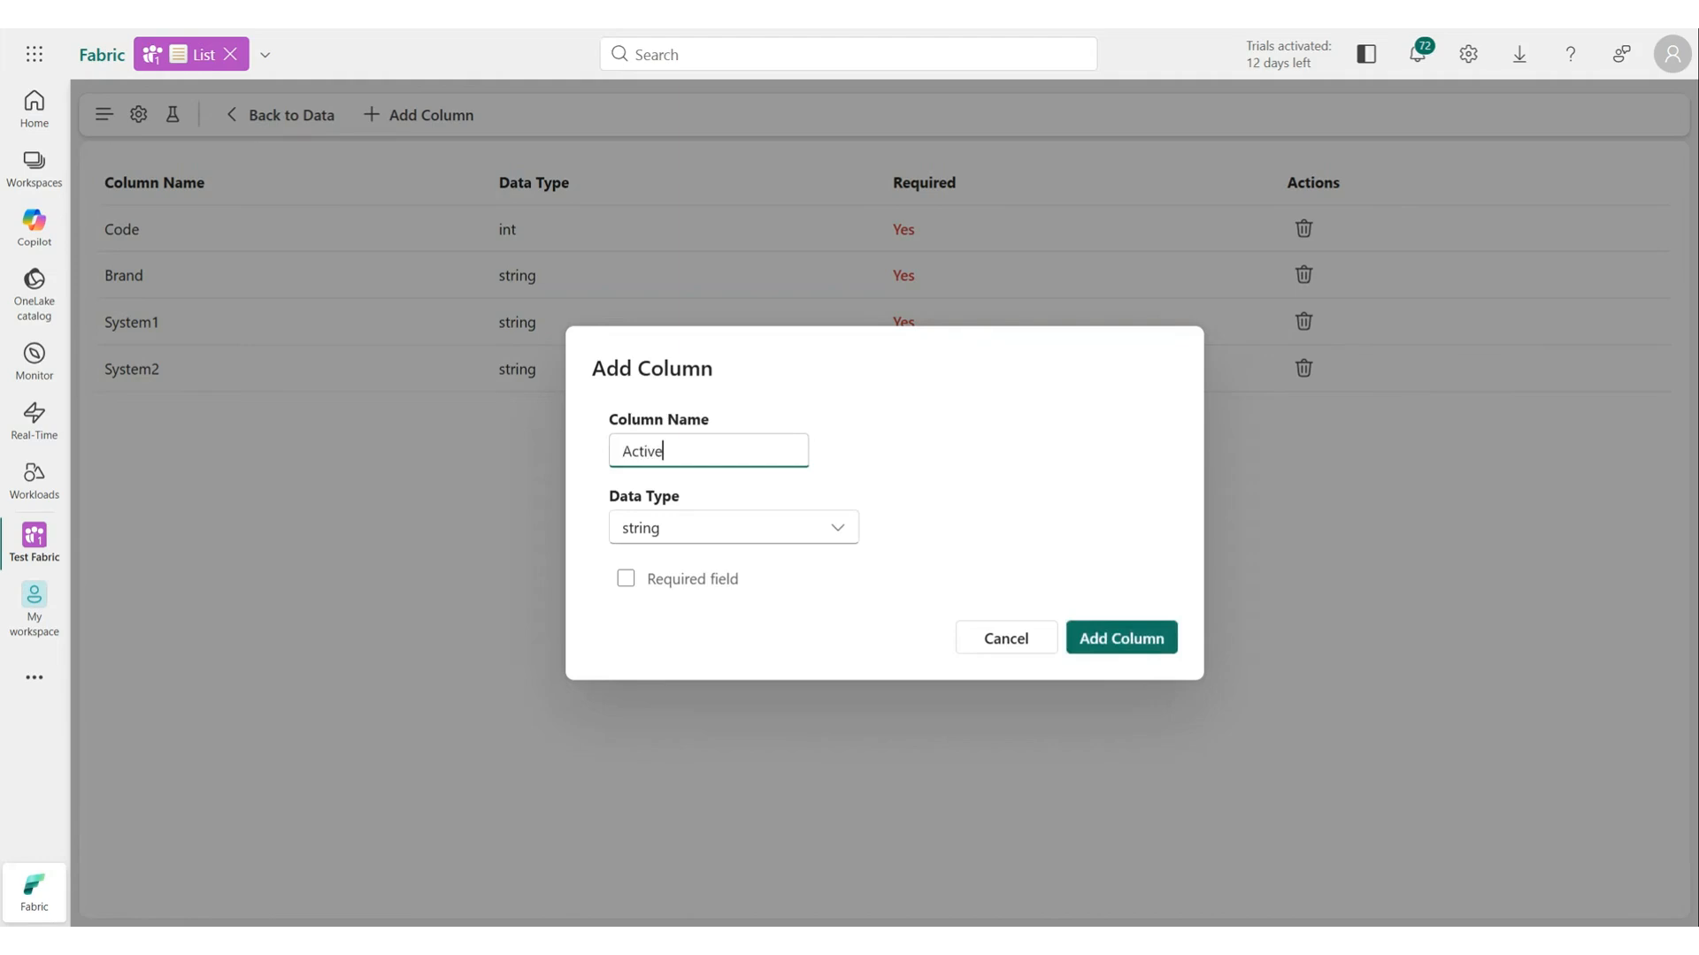
pyautogui.click(715, 539)
pyautogui.click(657, 694)
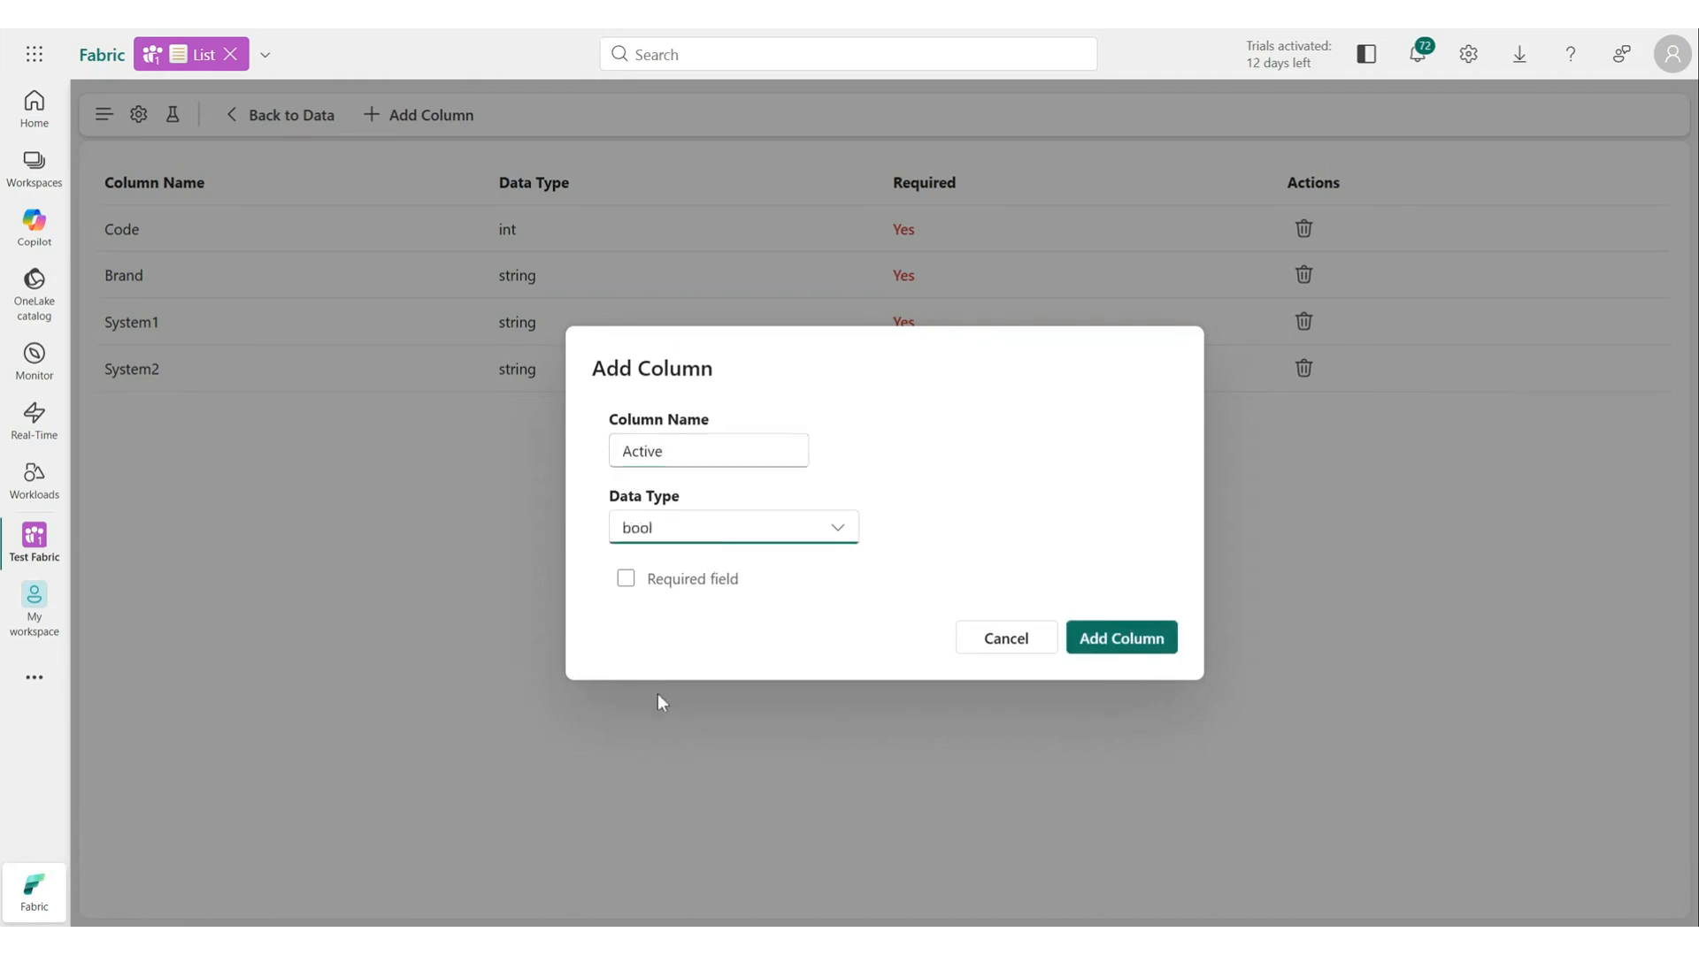
pyautogui.click(1122, 644)
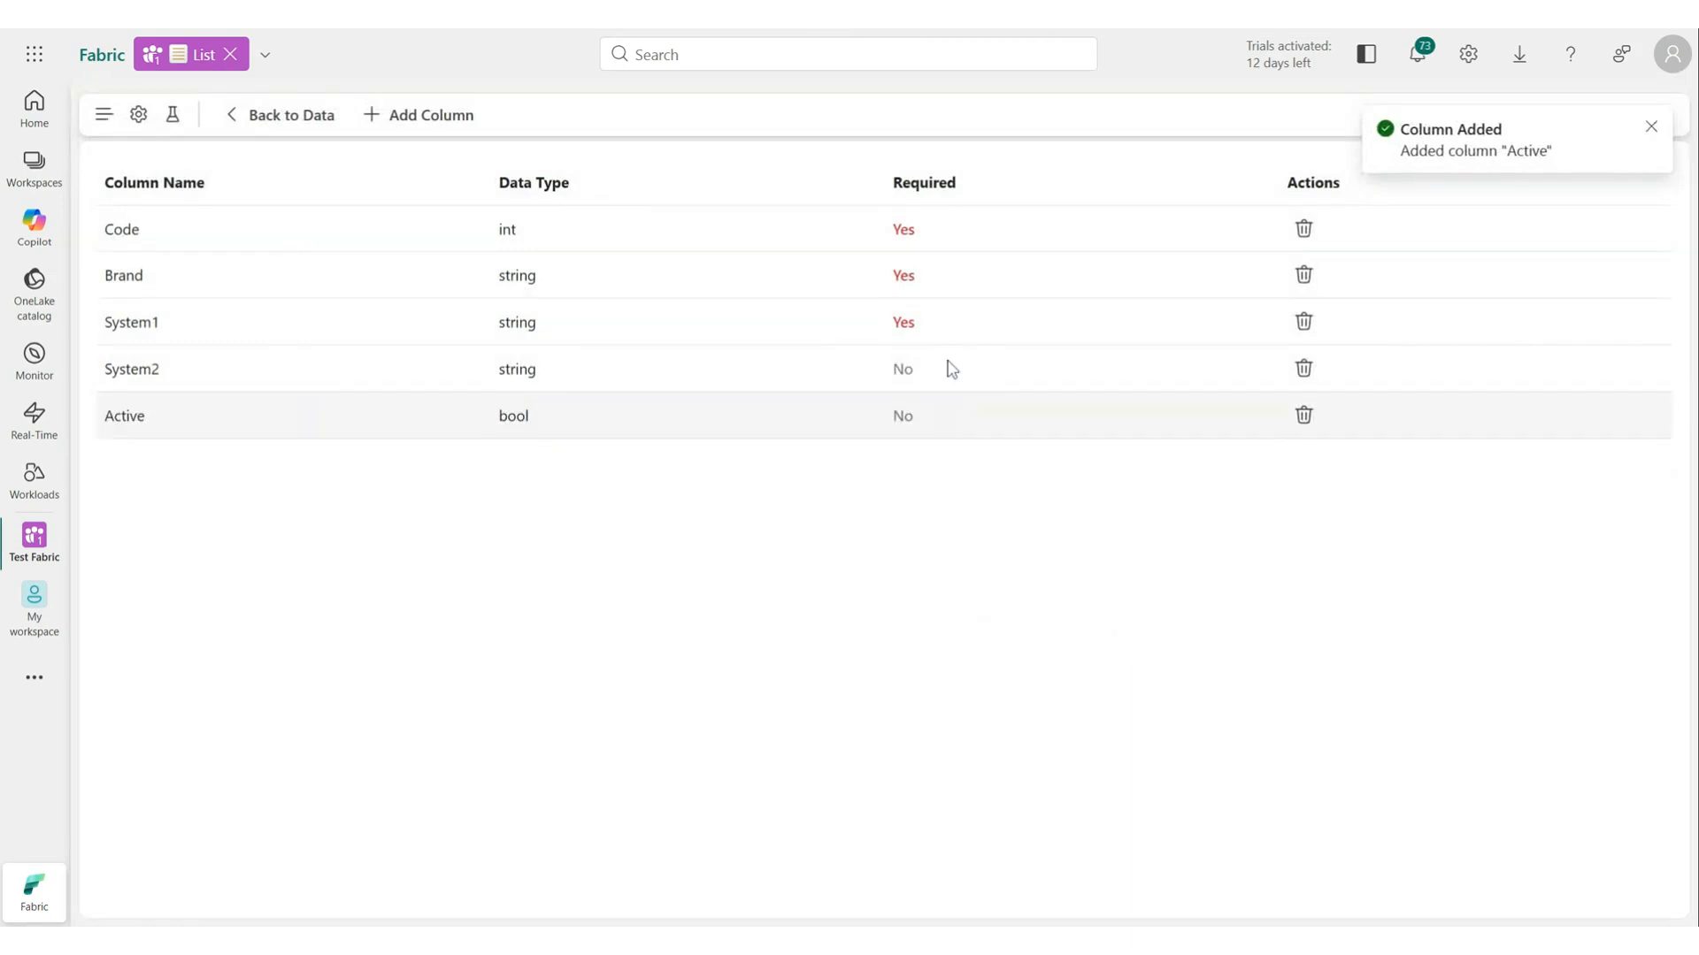
# Return to the data and switch the BMW row's Active toggle on, saving the row inline.
pyautogui.click(312, 115)
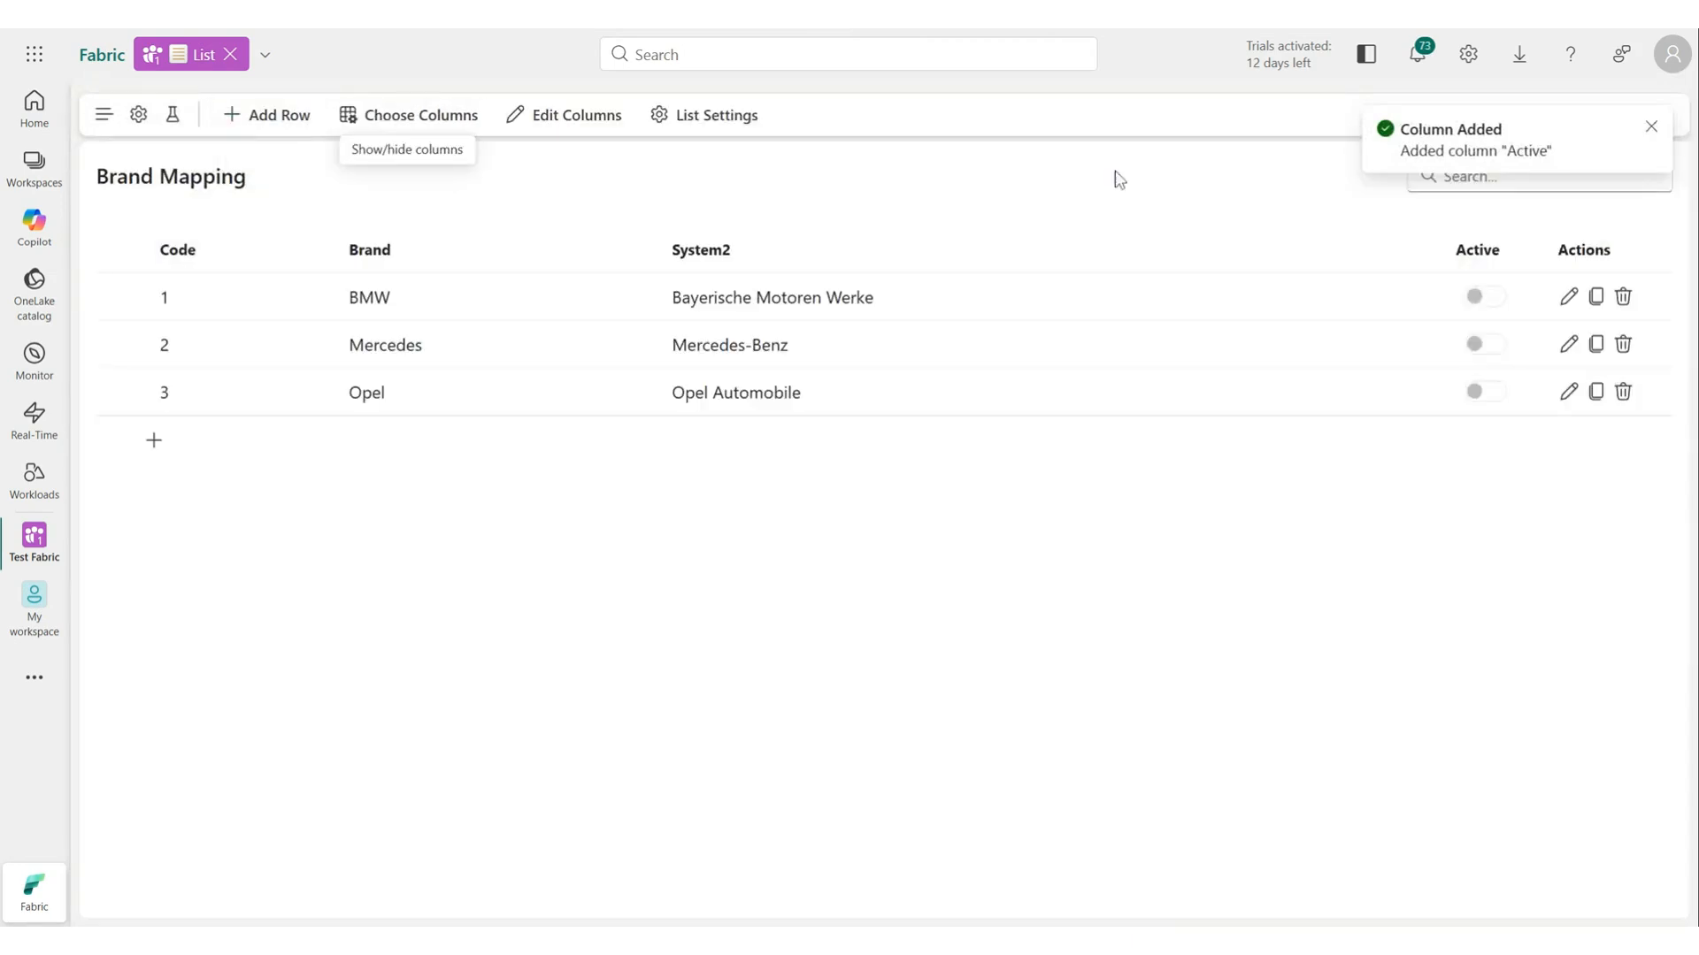
pyautogui.click(1418, 300)
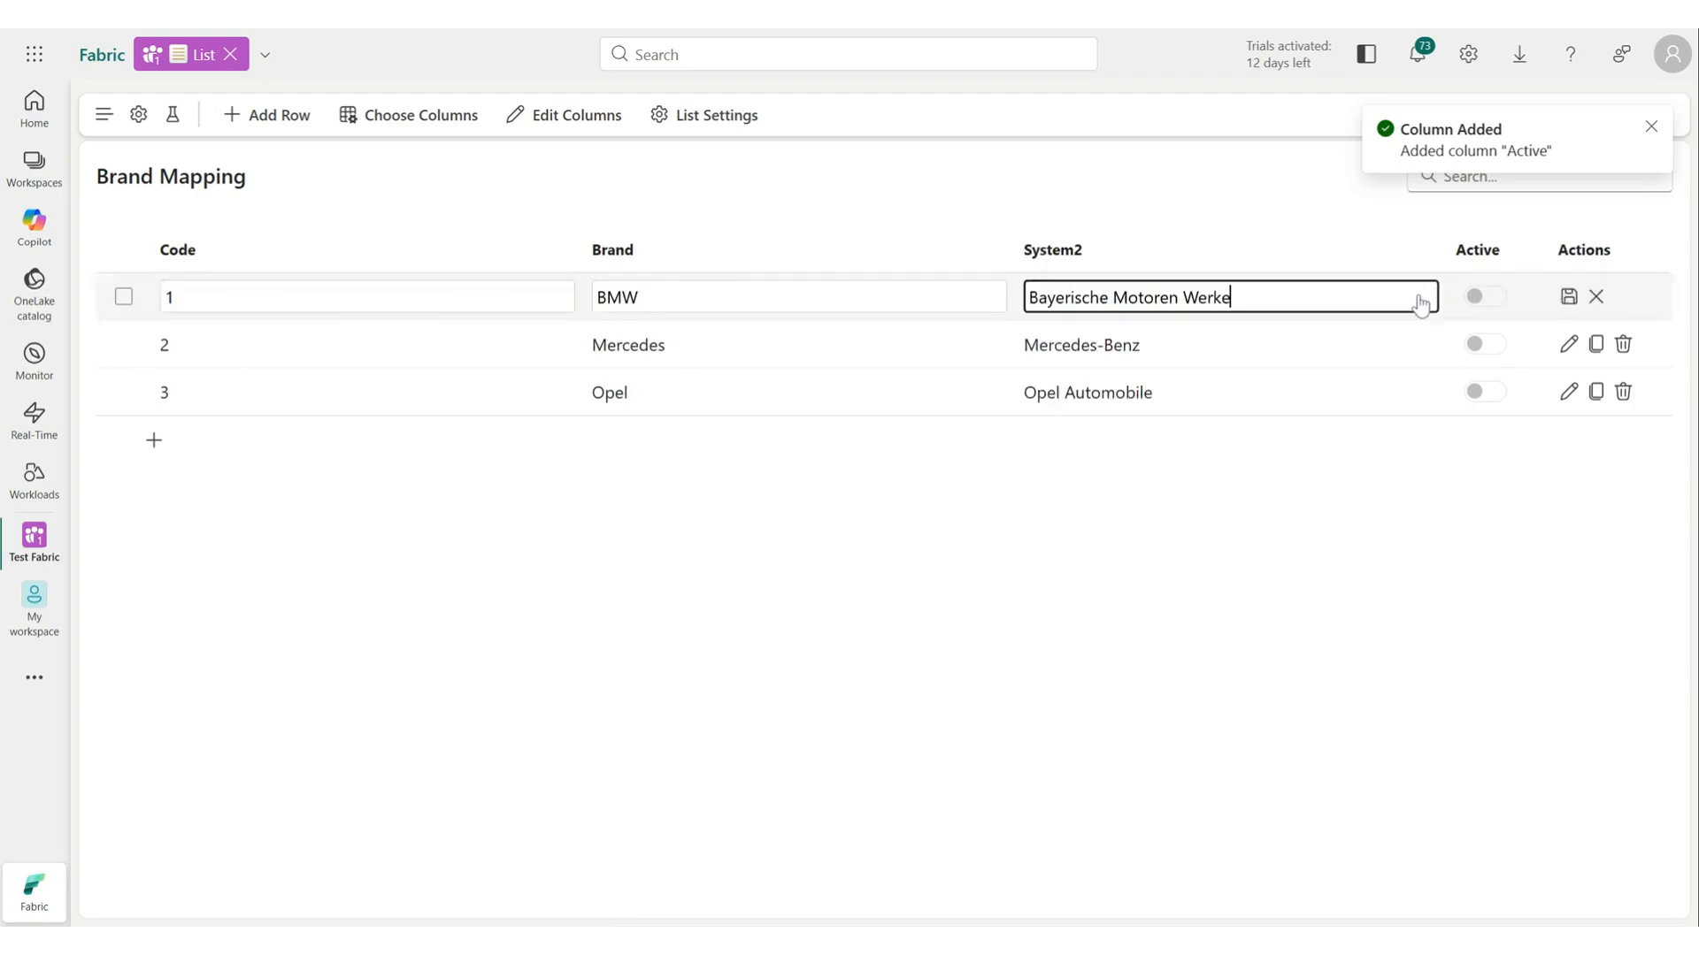
pyautogui.click(1486, 297)
pyautogui.click(1568, 298)
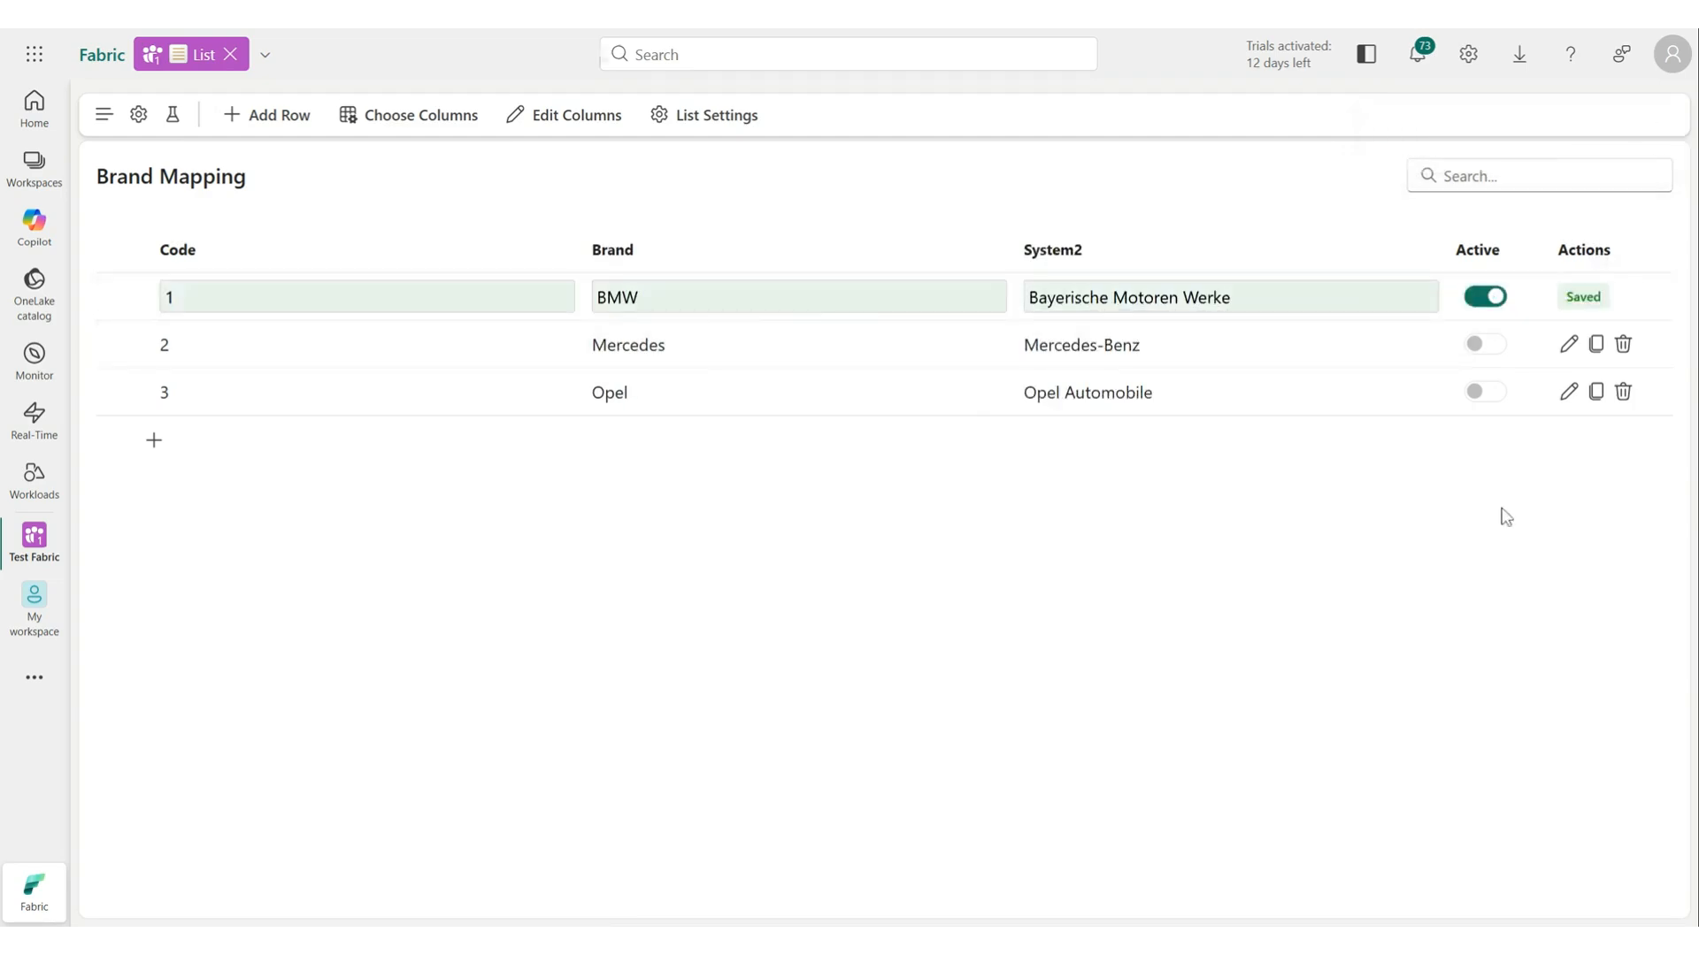
# Add a new column named Date with the date data type.
pyautogui.click(566, 124)
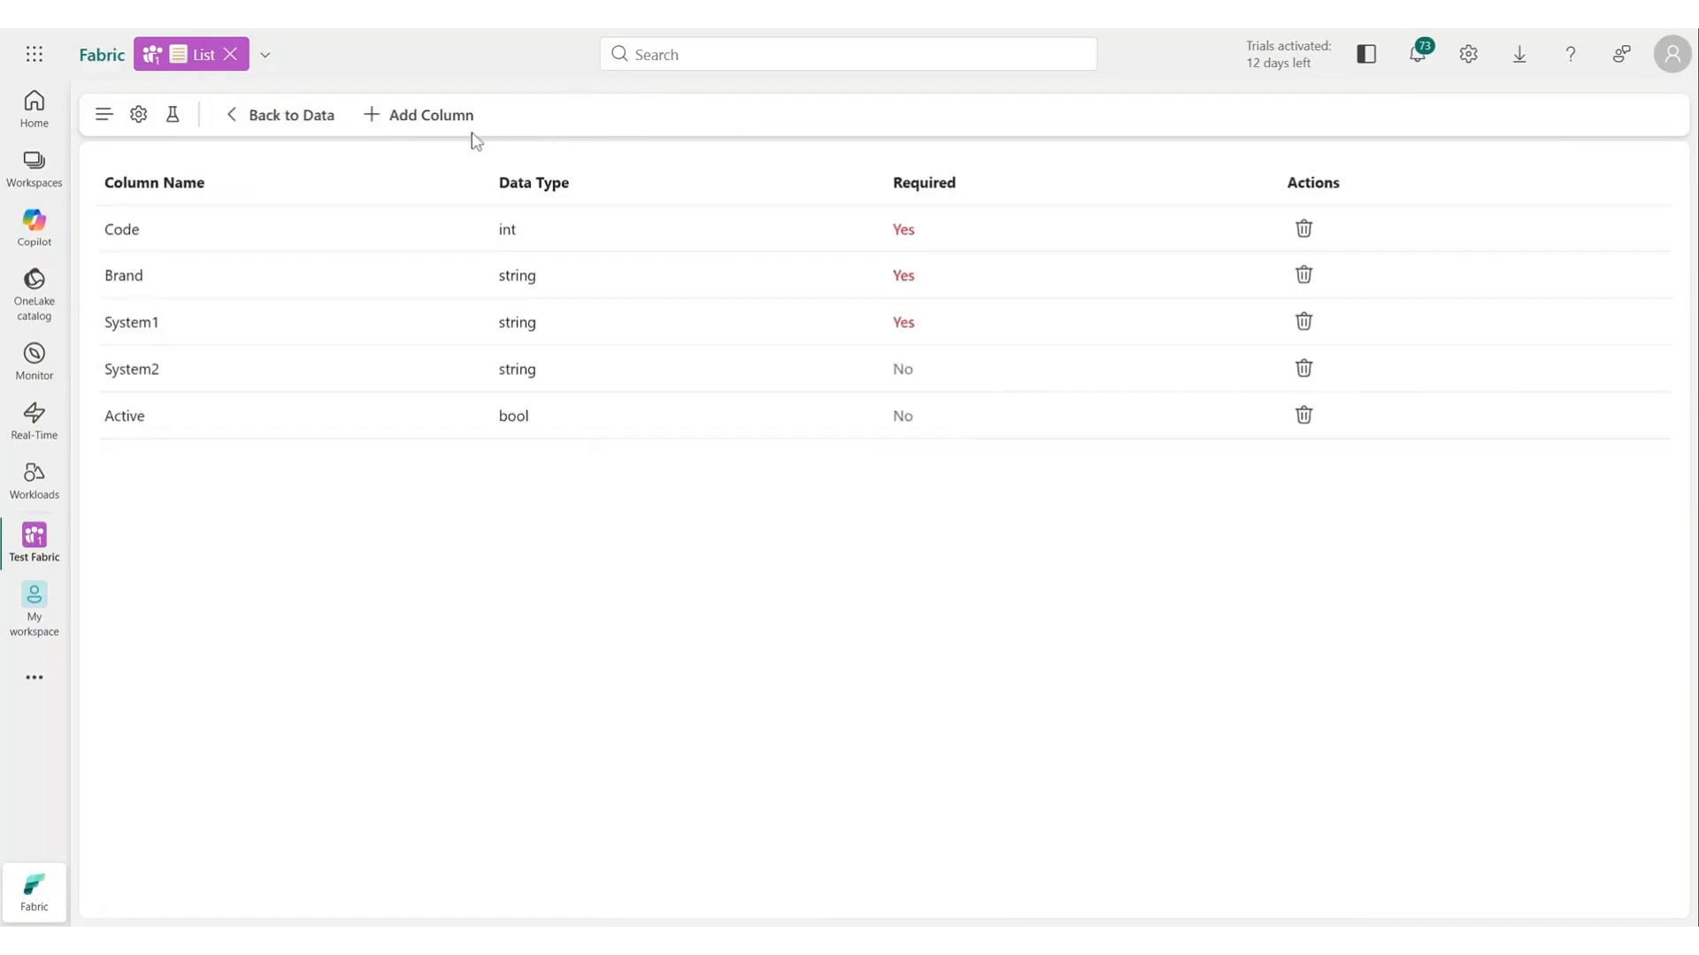
pyautogui.click(427, 116)
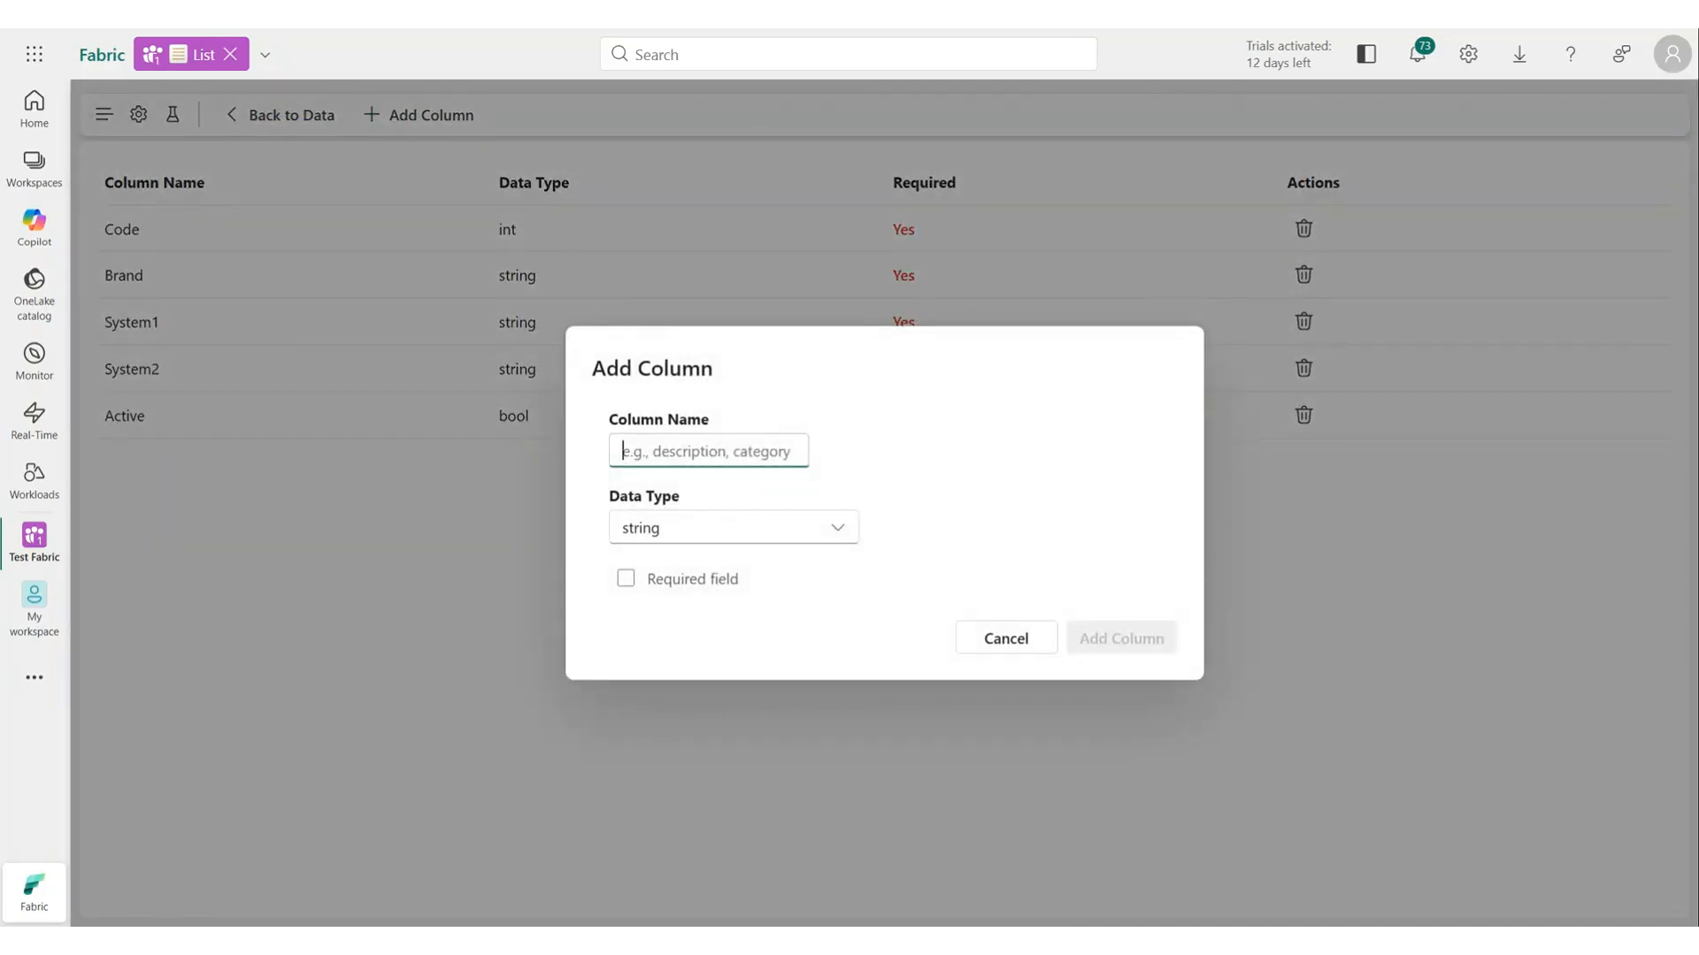
pyautogui.write('Date')
pyautogui.press('Tab')
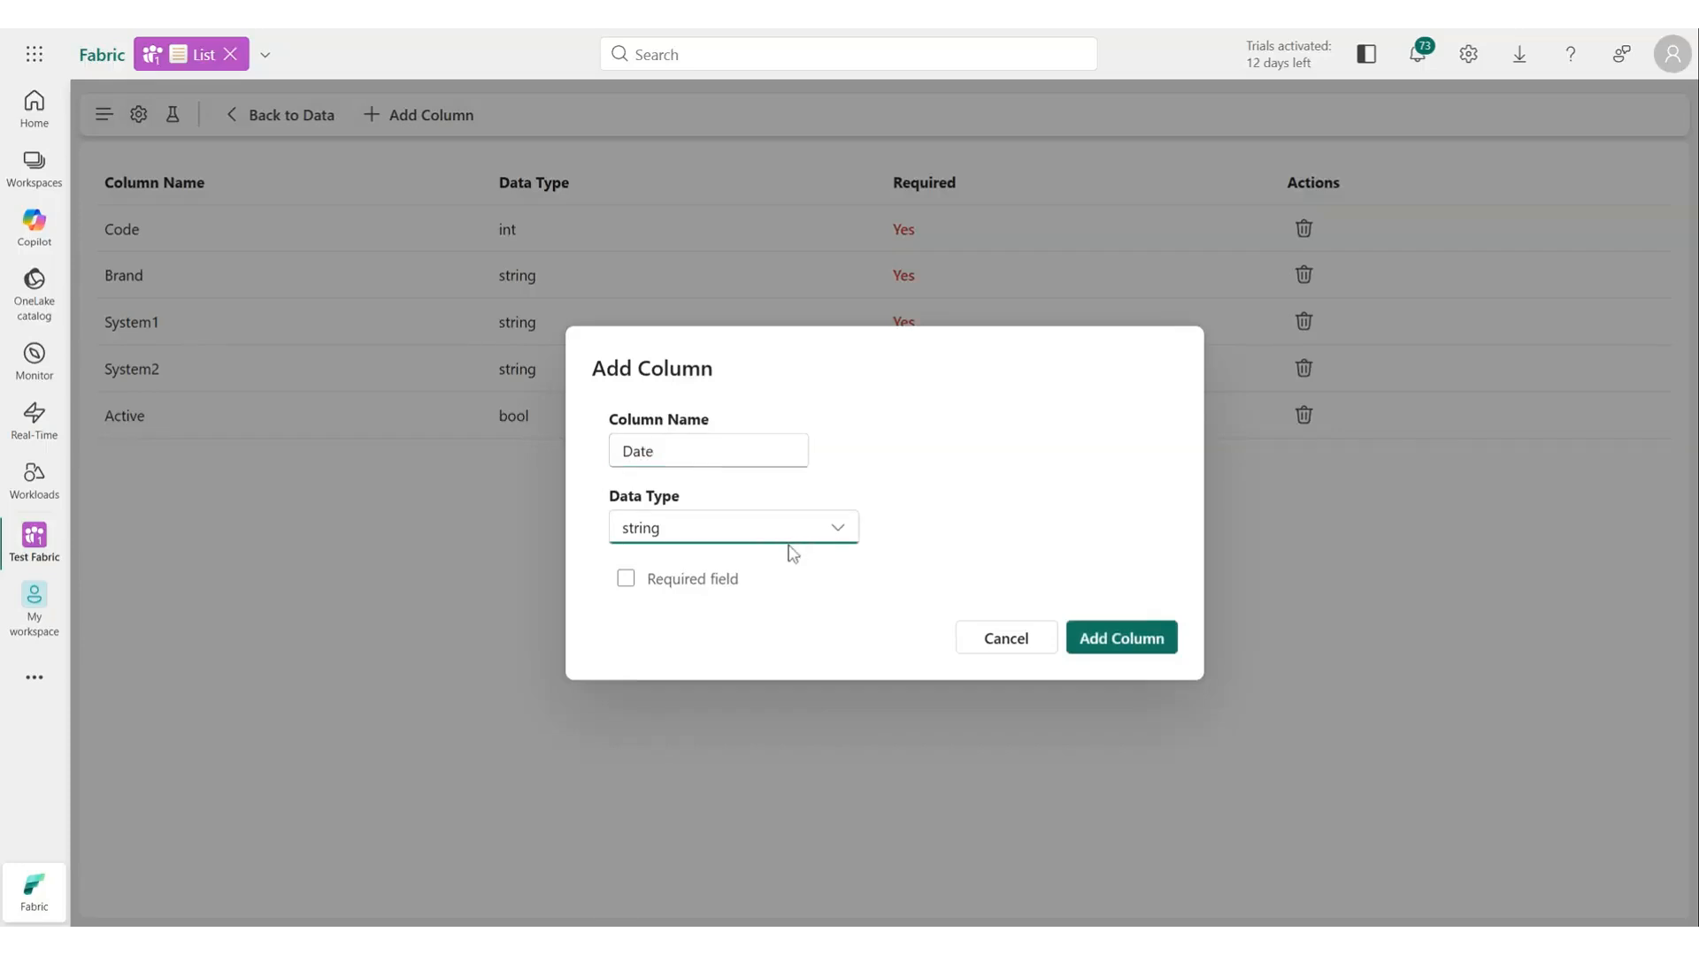
pyautogui.click(722, 644)
pyautogui.click(1146, 649)
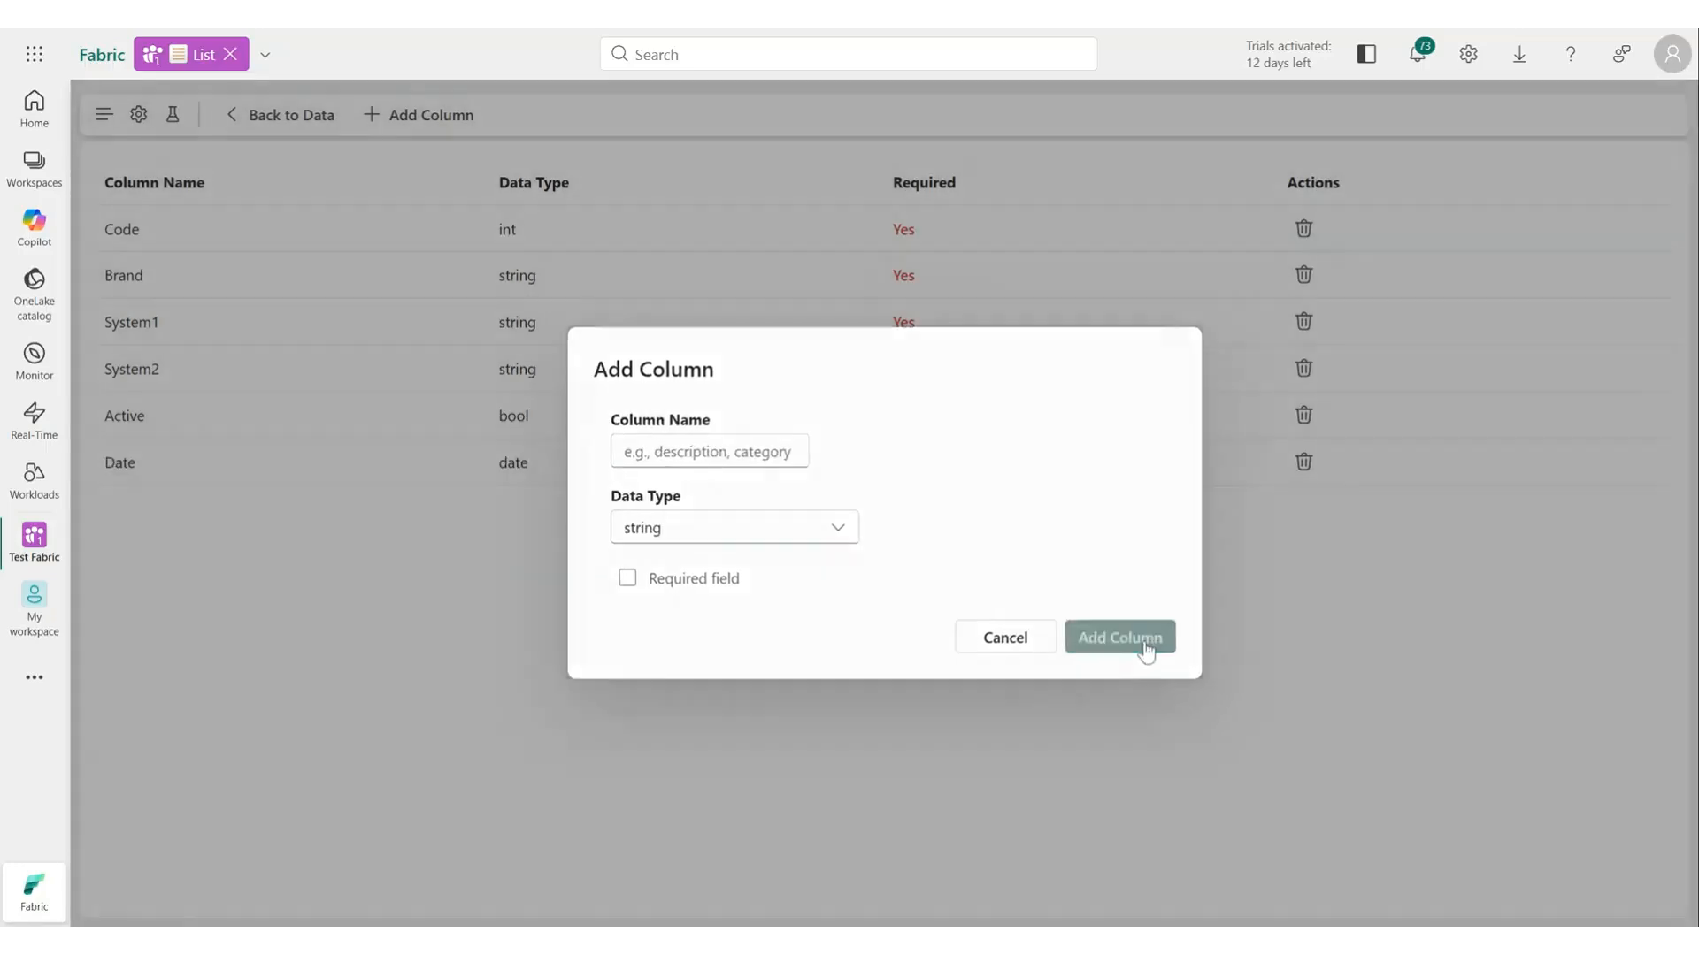
# Add a new column named Datetime with the datetime data type.
pyautogui.click(451, 119)
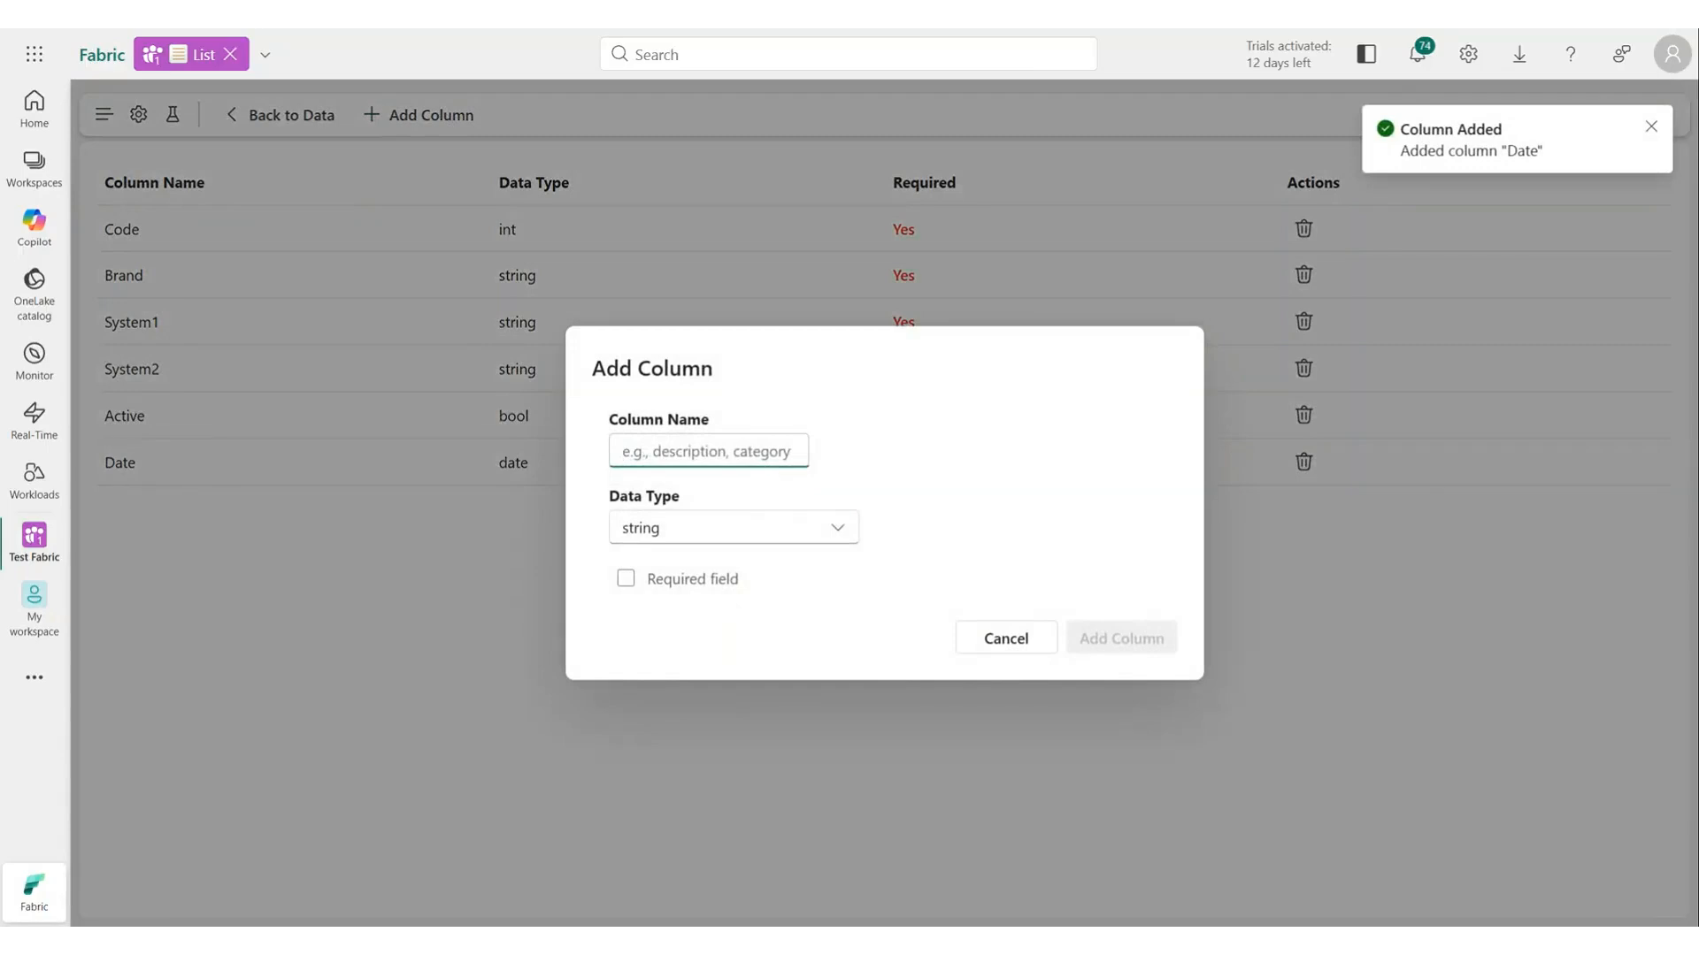
pyautogui.write('Datetime')
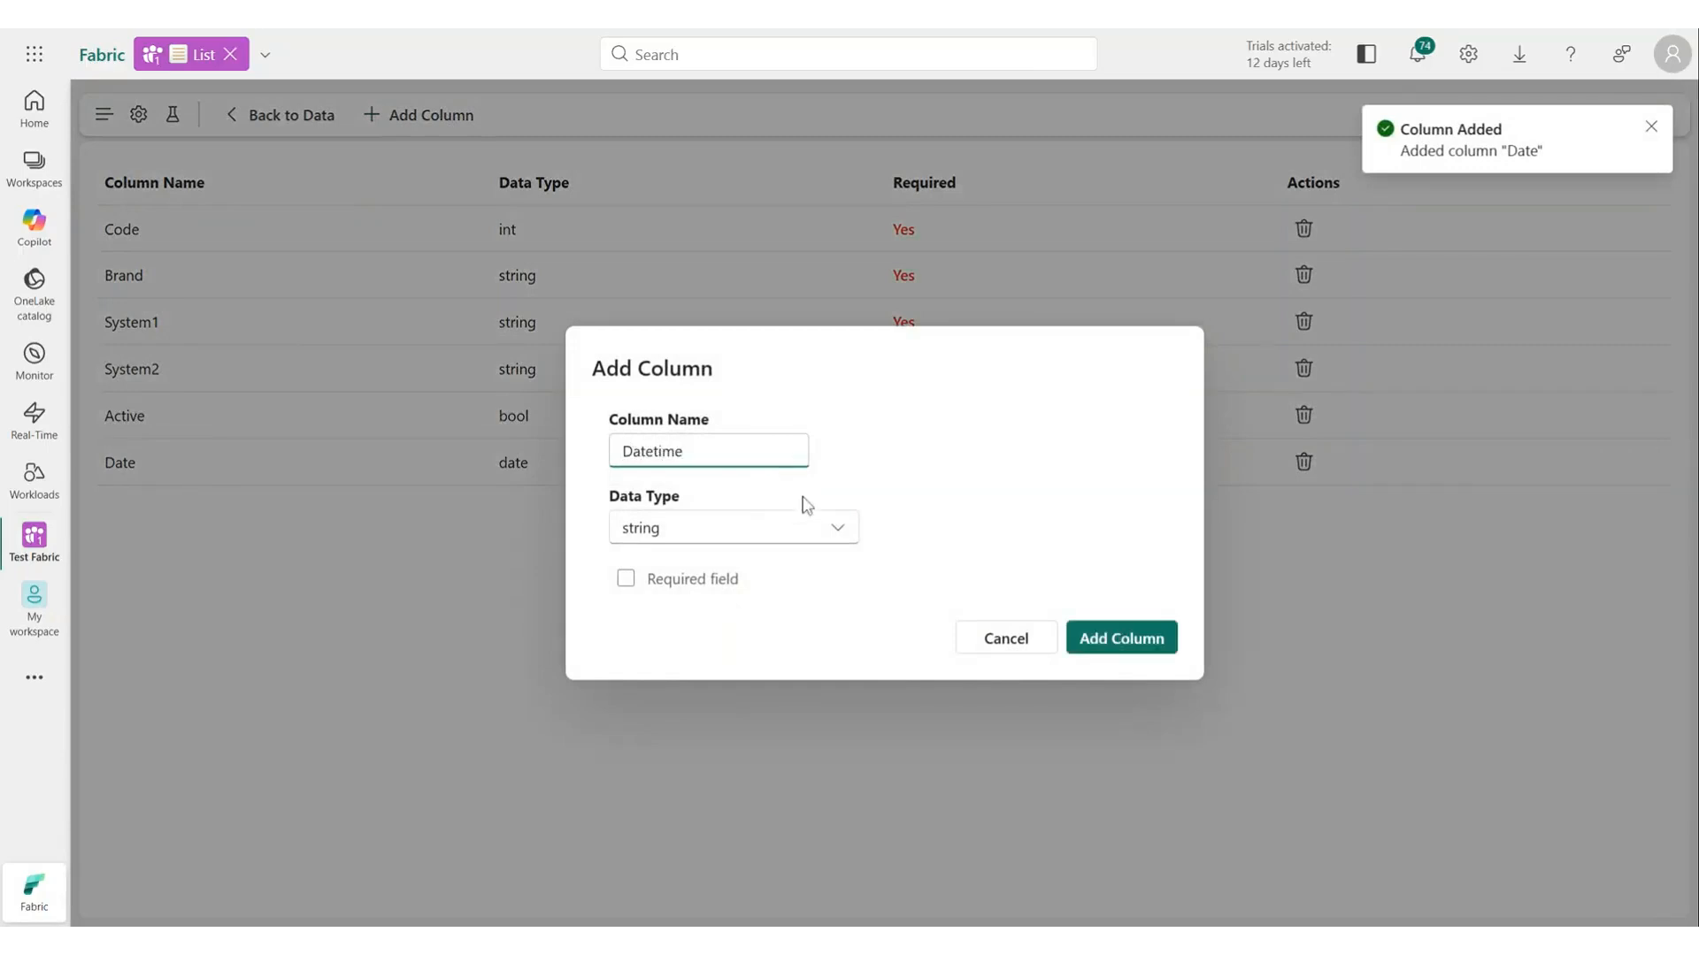
pyautogui.click(825, 526)
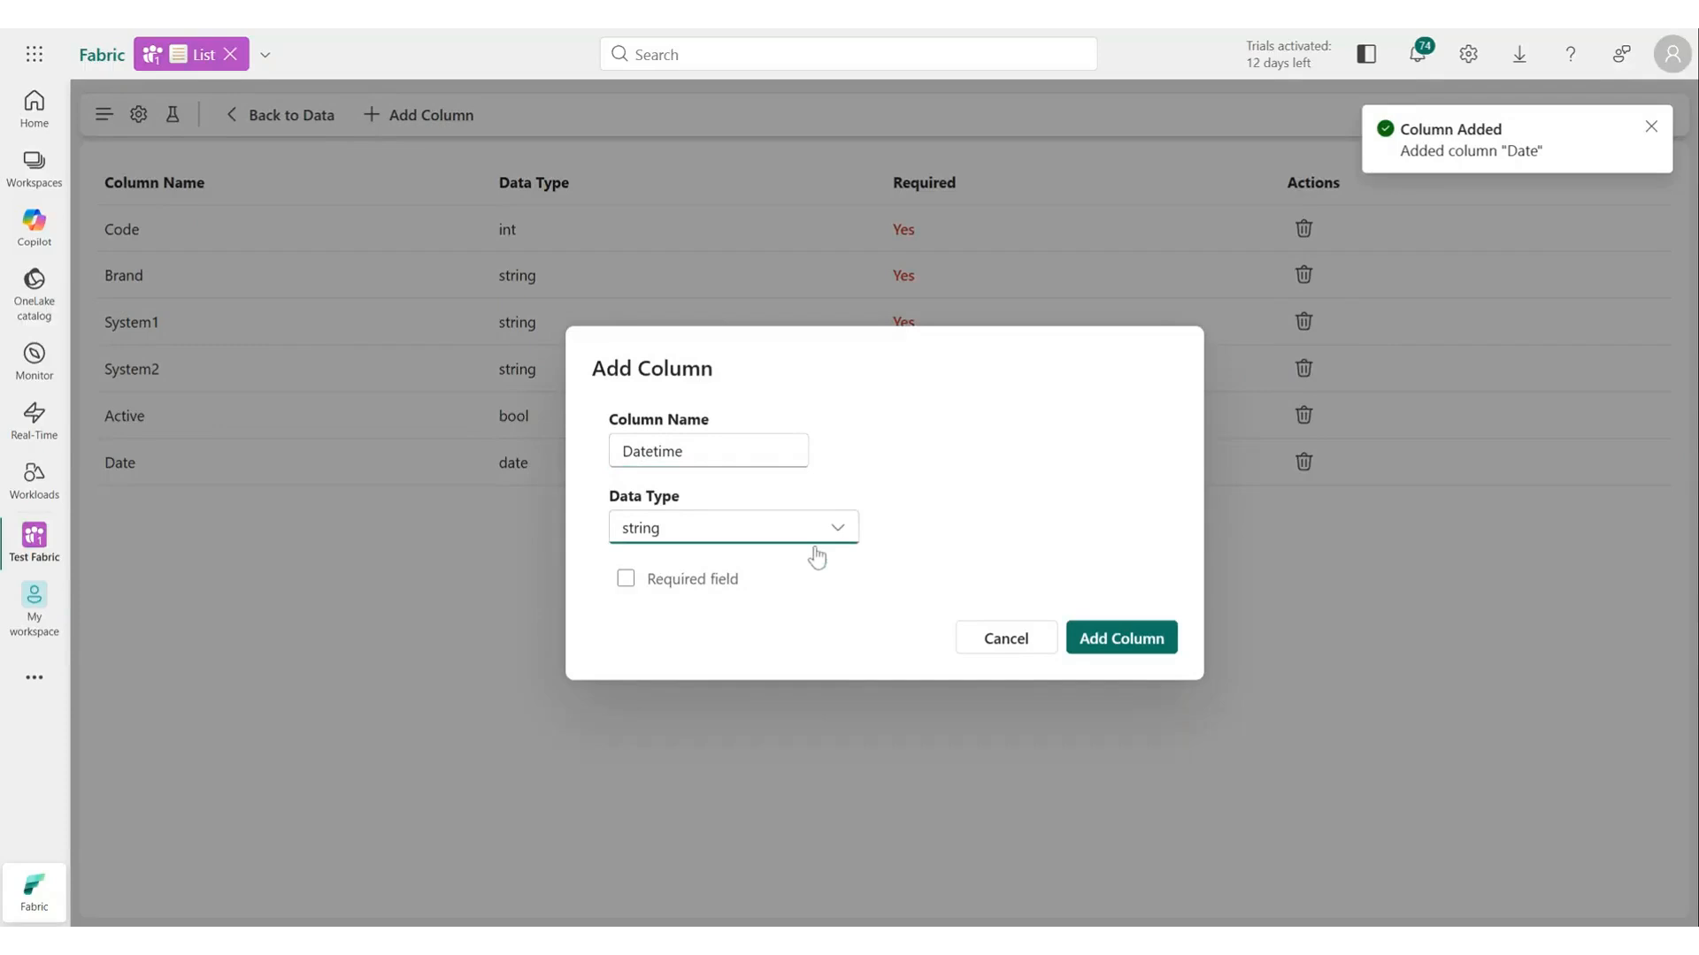
pyautogui.press('Down')
pyautogui.press('Down')
pyautogui.press('Down')
pyautogui.press('Down')
pyautogui.press('Down')
pyautogui.click(1122, 638)
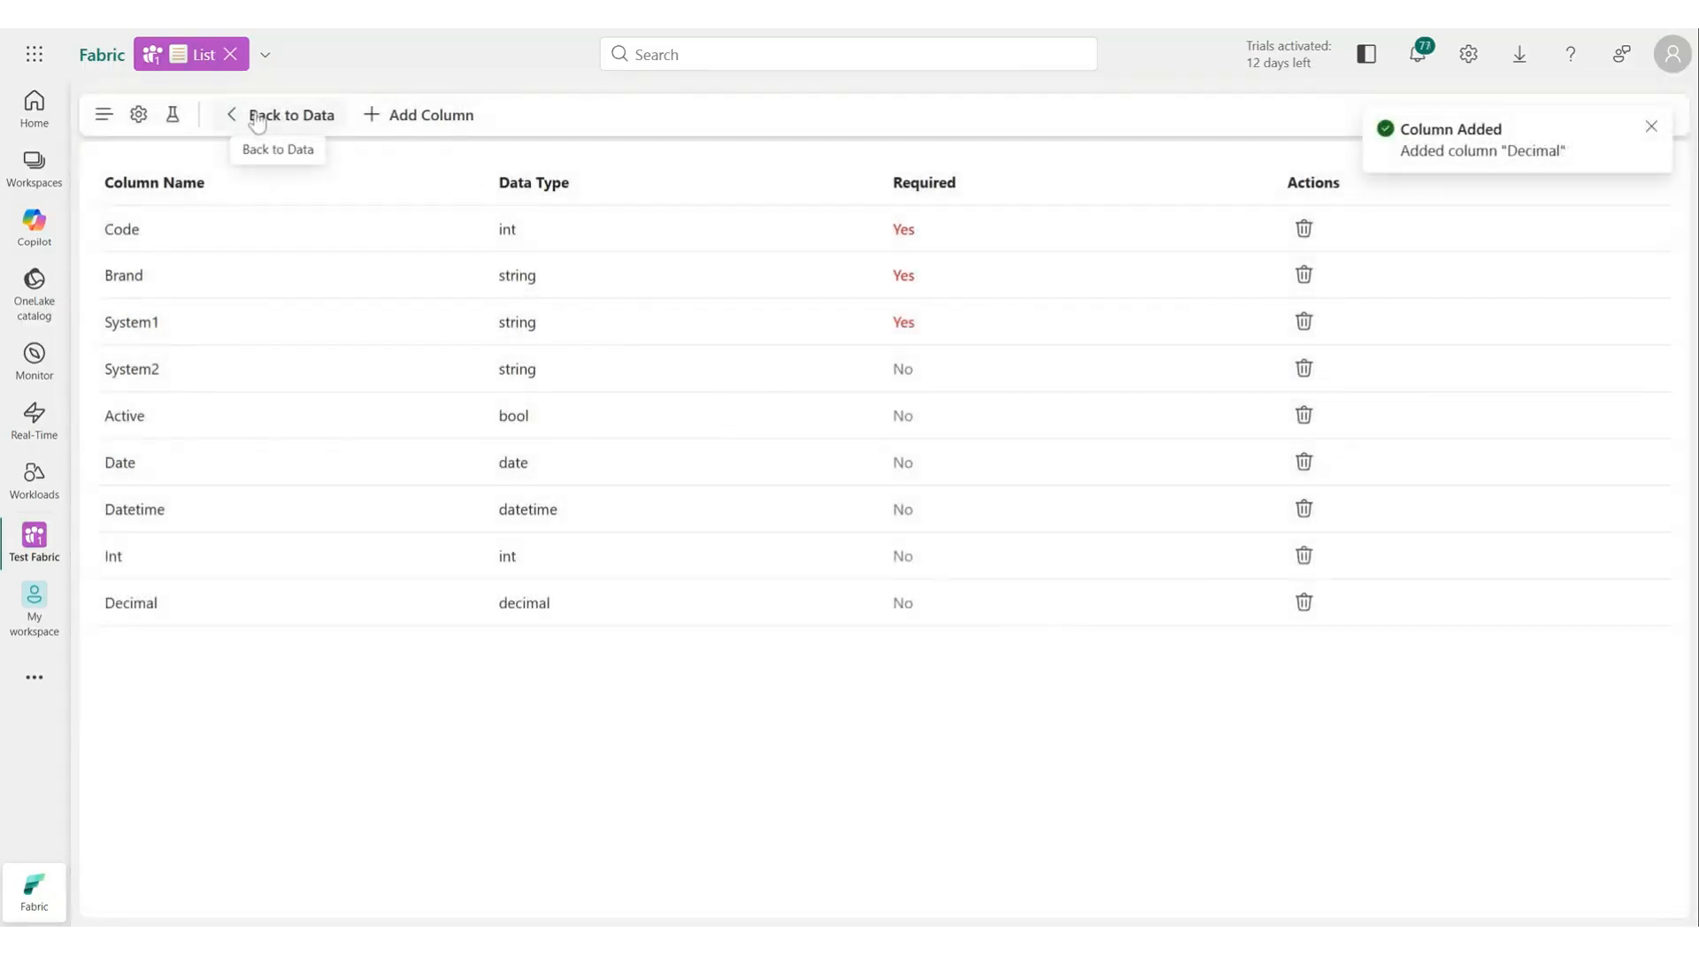
# Open the Opel row's edit form, check Active, and set Date to 05-02-2026 and Datetime to 07-02-2026.
pyautogui.click(256, 121)
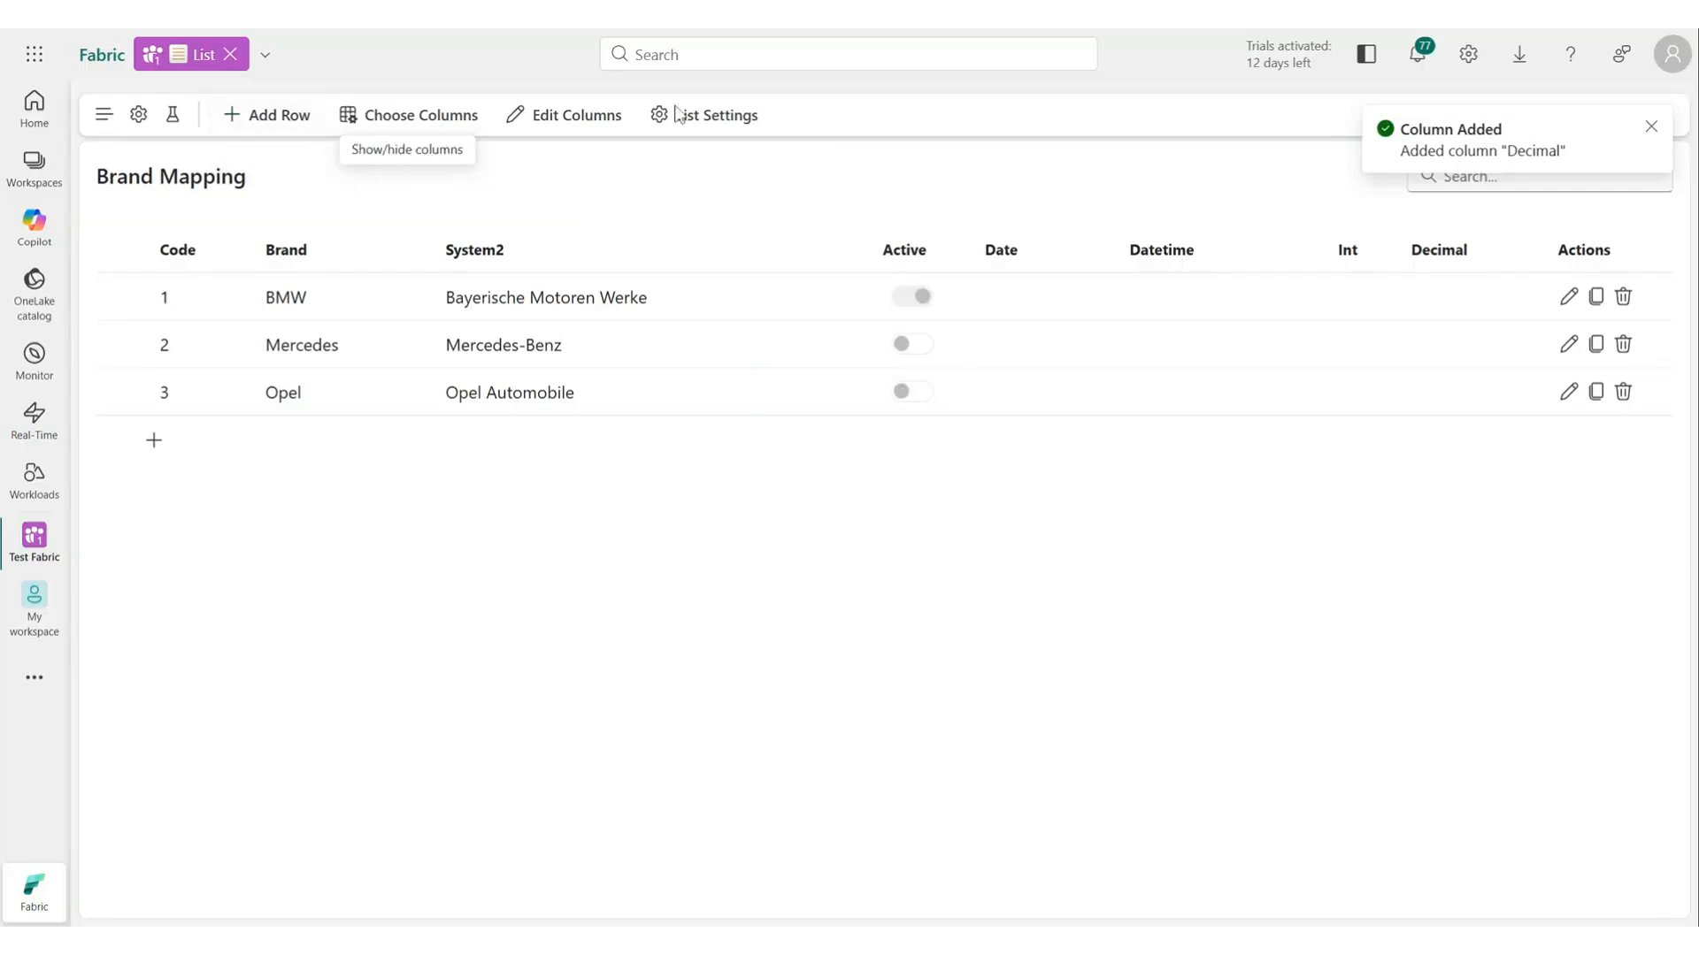
pyautogui.click(1566, 392)
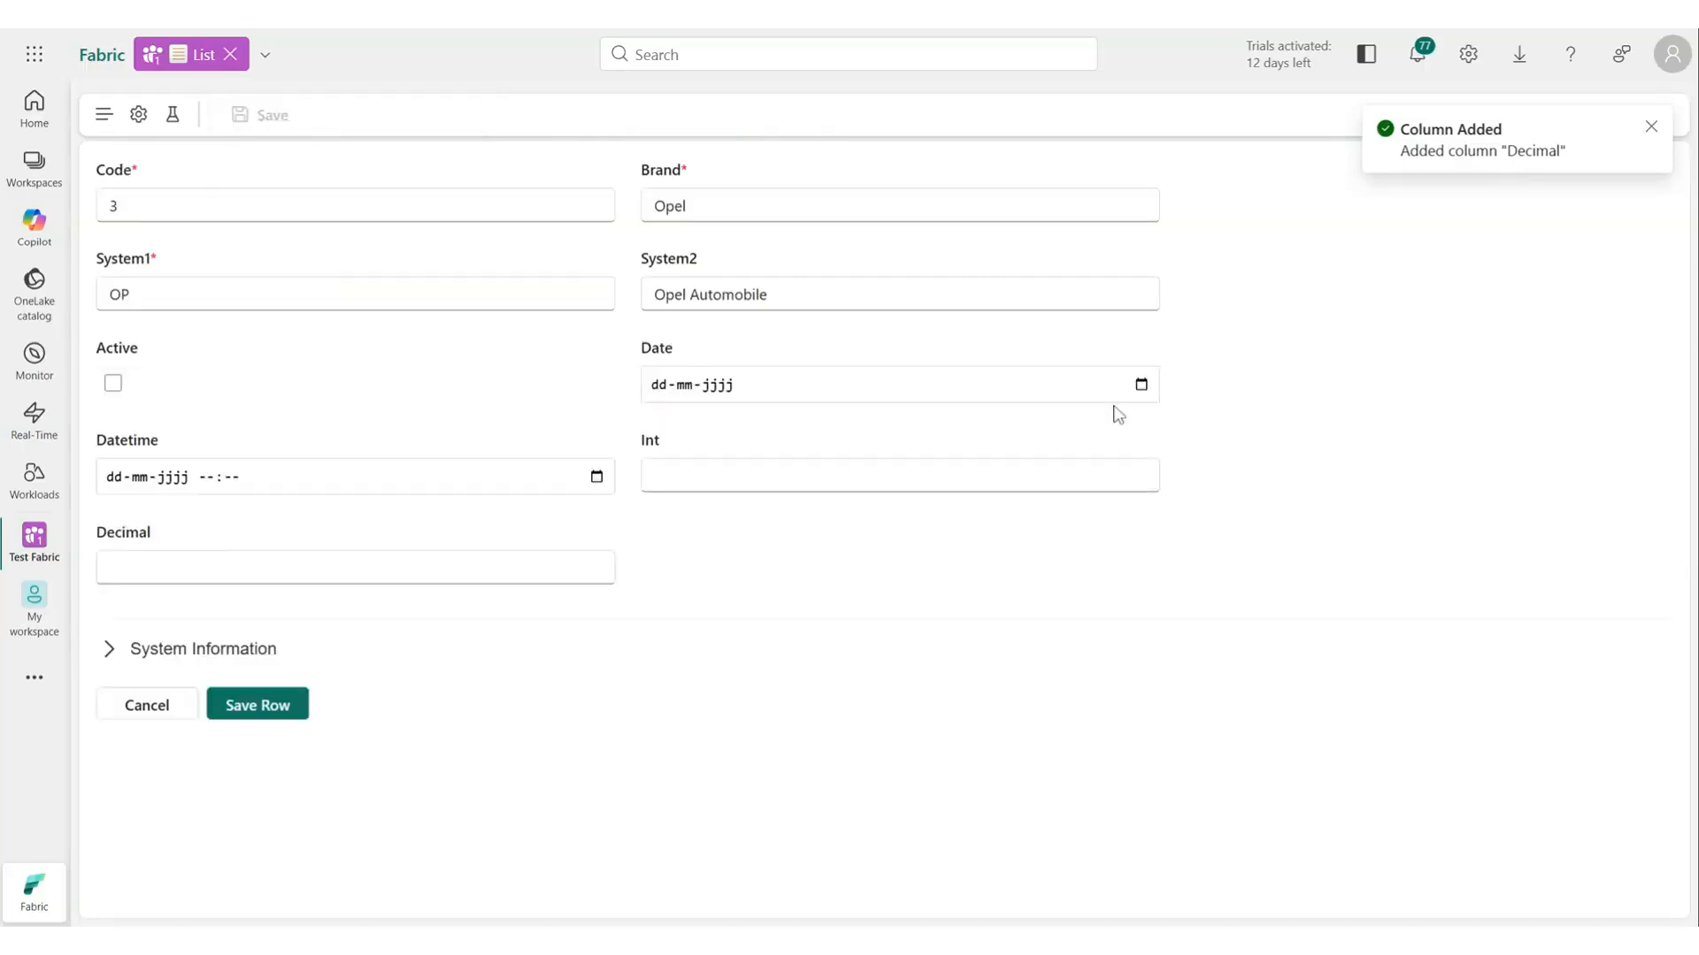
pyautogui.click(113, 383)
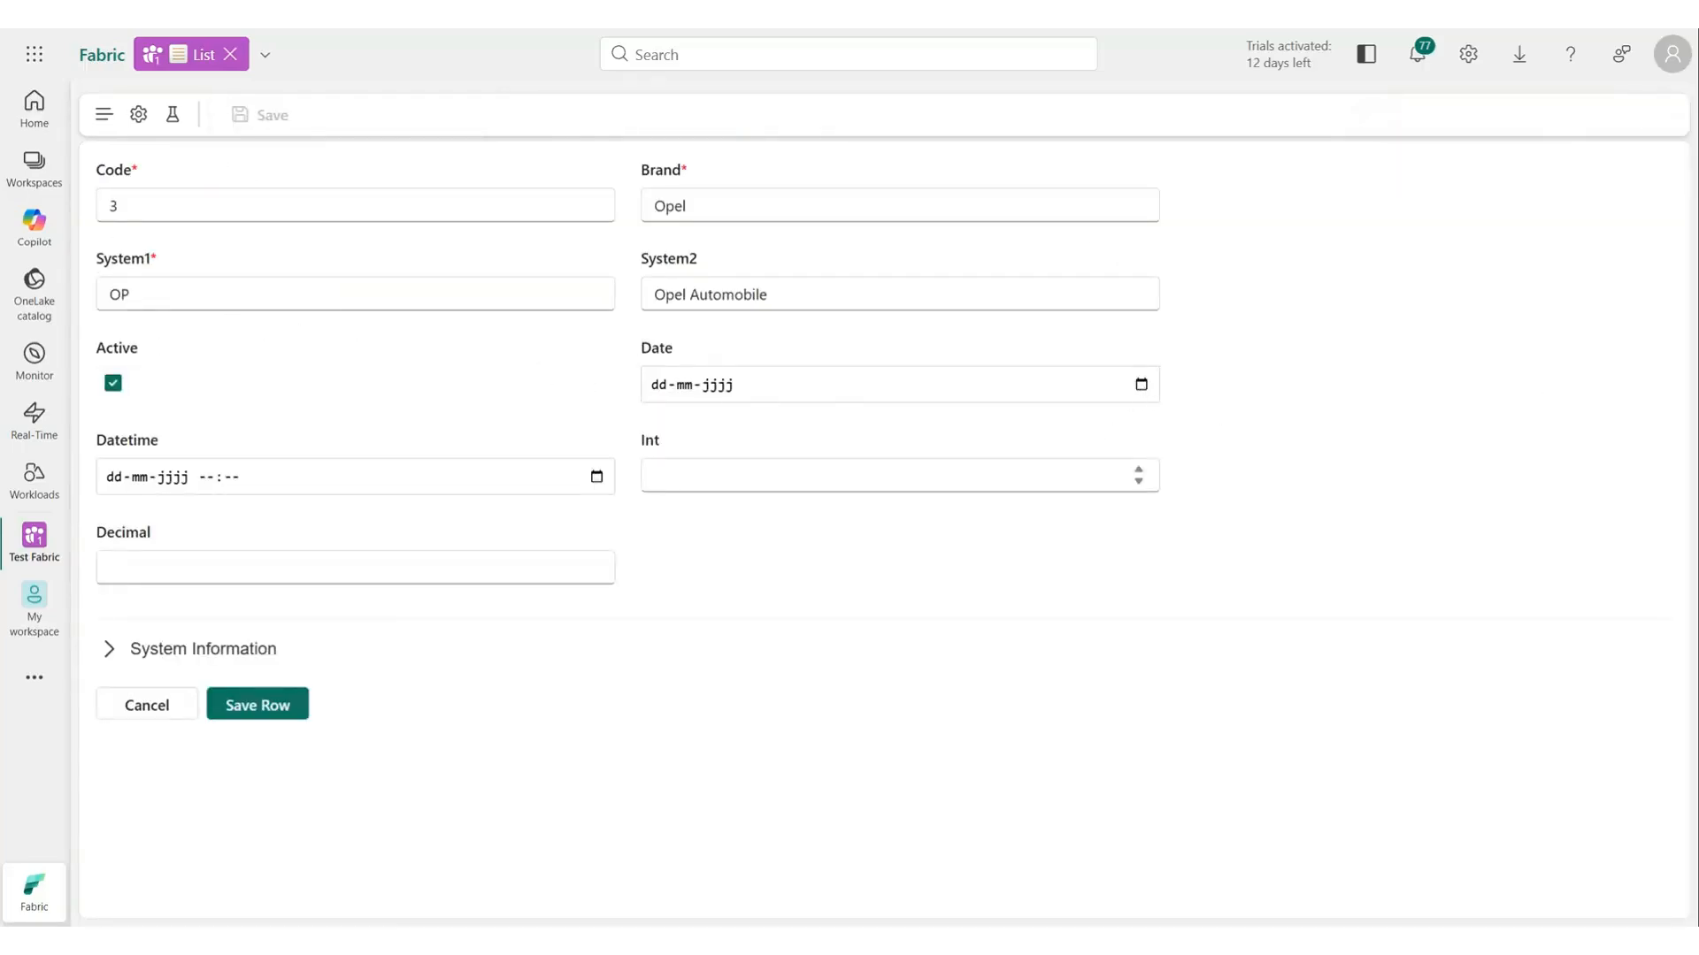
pyautogui.click(752, 531)
pyautogui.click(270, 622)
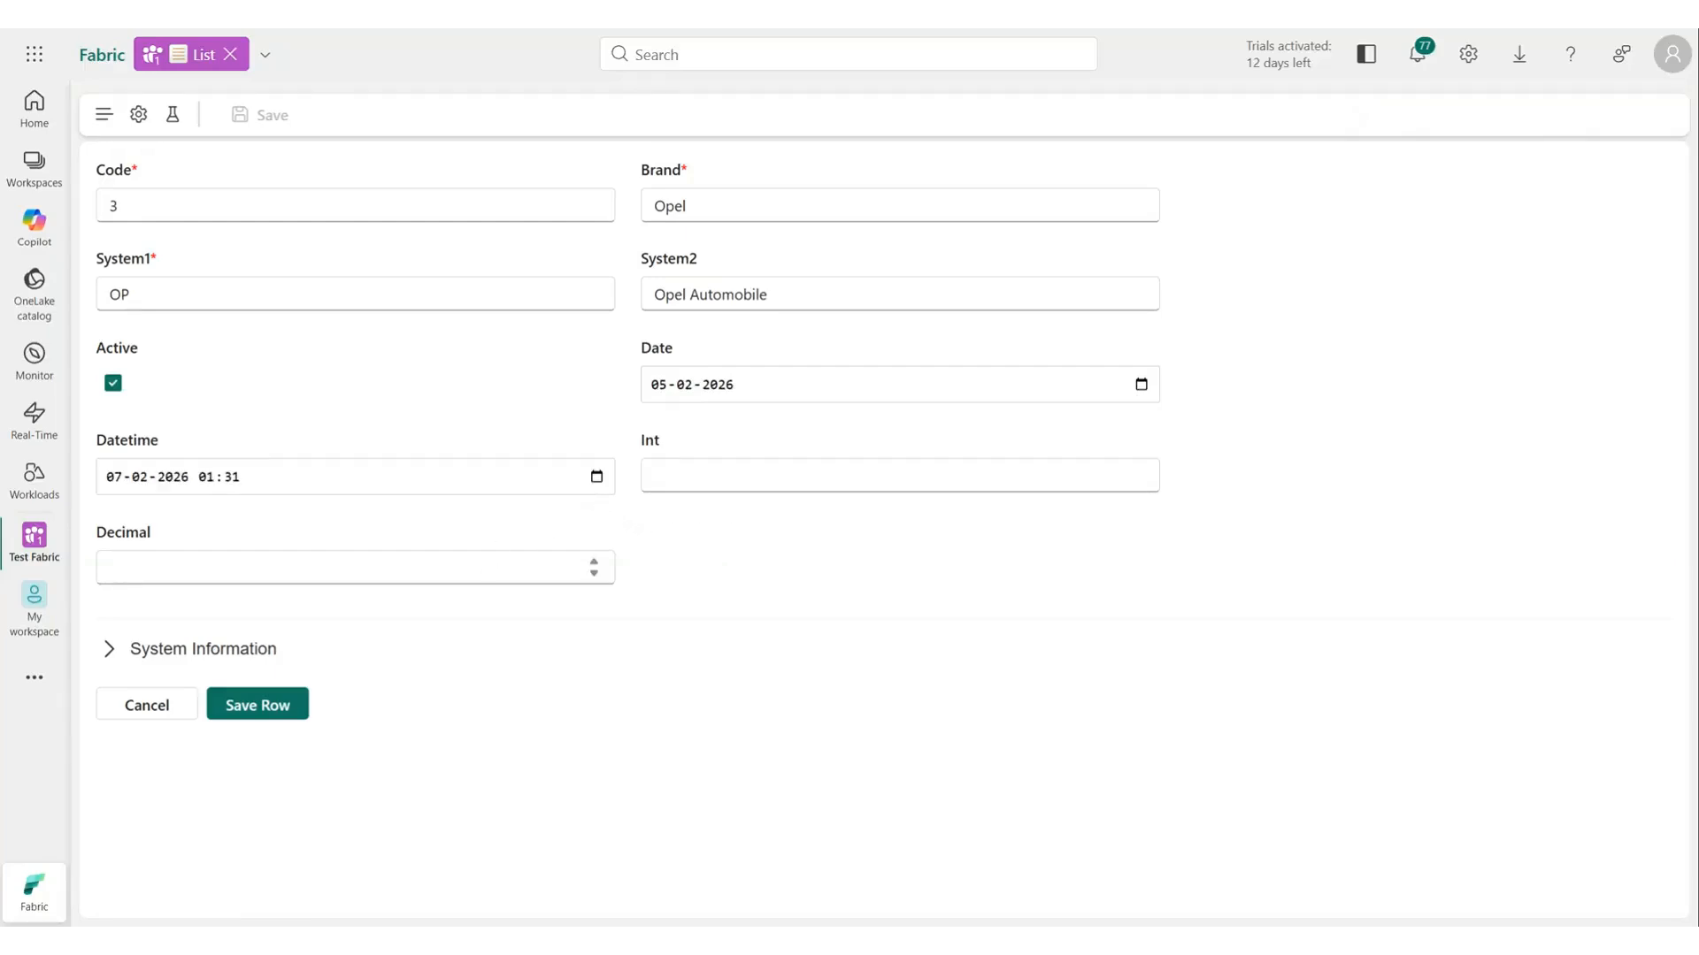
# Set the Opel row's Int to 5 and Decimal to 34,06, then save the row.
pyautogui.click(778, 475)
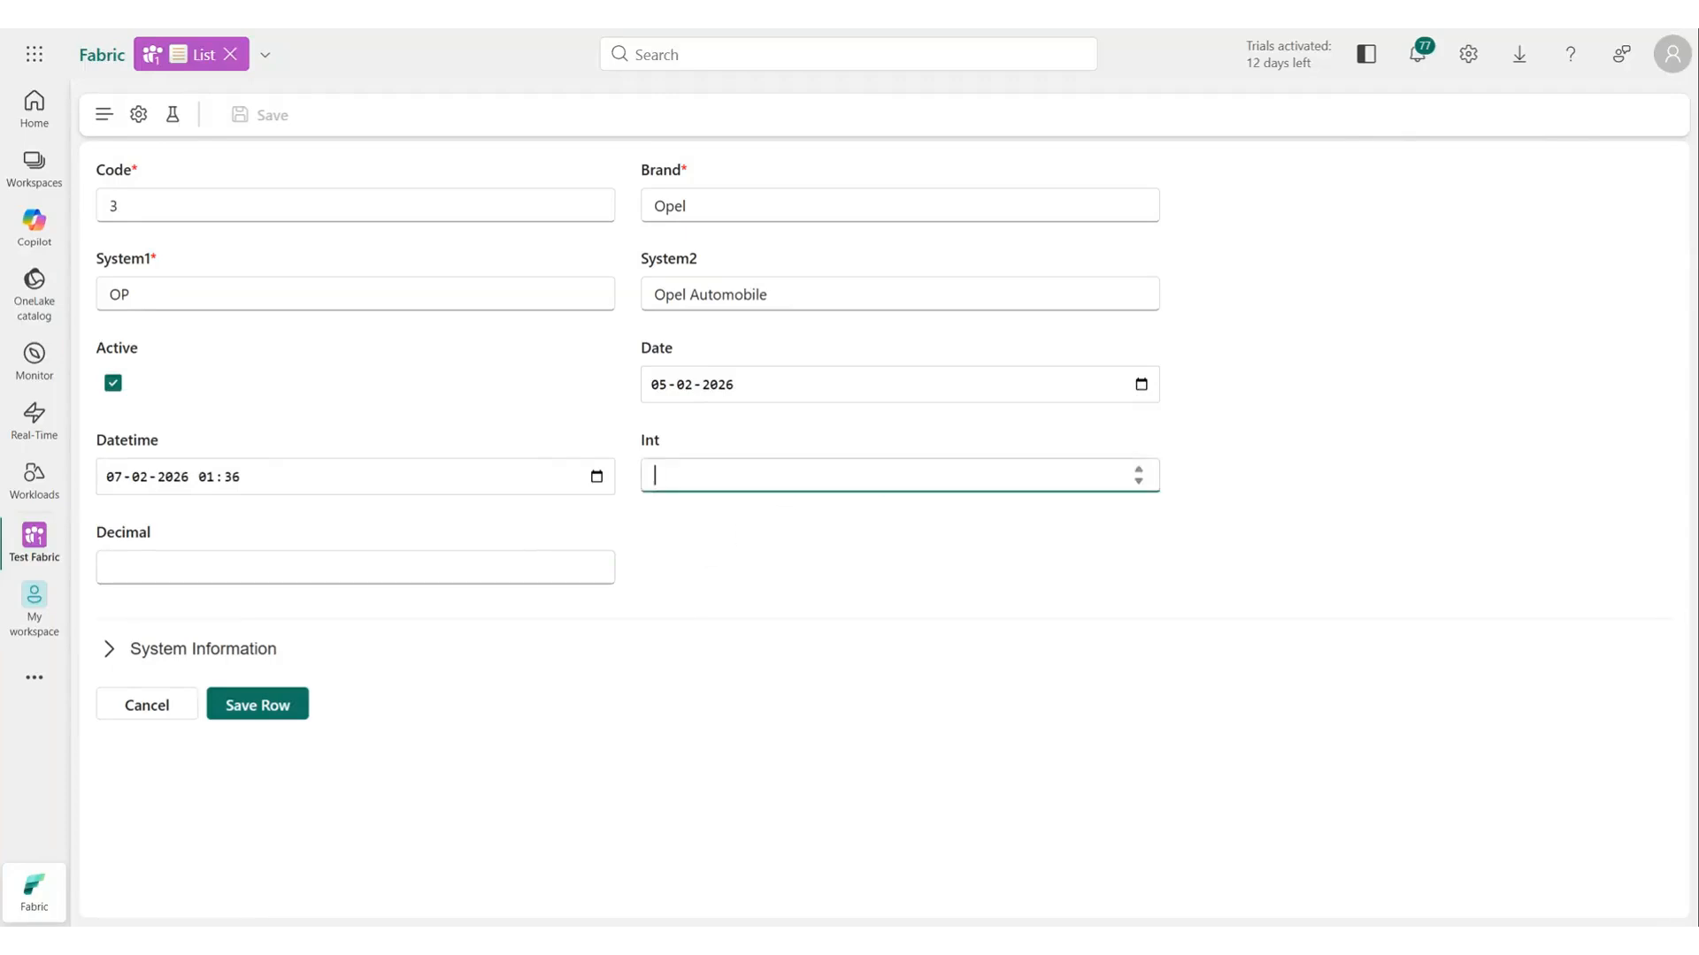
pyautogui.click(1138, 471)
pyautogui.click(1138, 471)
pyautogui.click(1139, 471)
pyautogui.click(1138, 470)
pyautogui.click(1139, 470)
pyautogui.click(505, 566)
pyautogui.write('34')
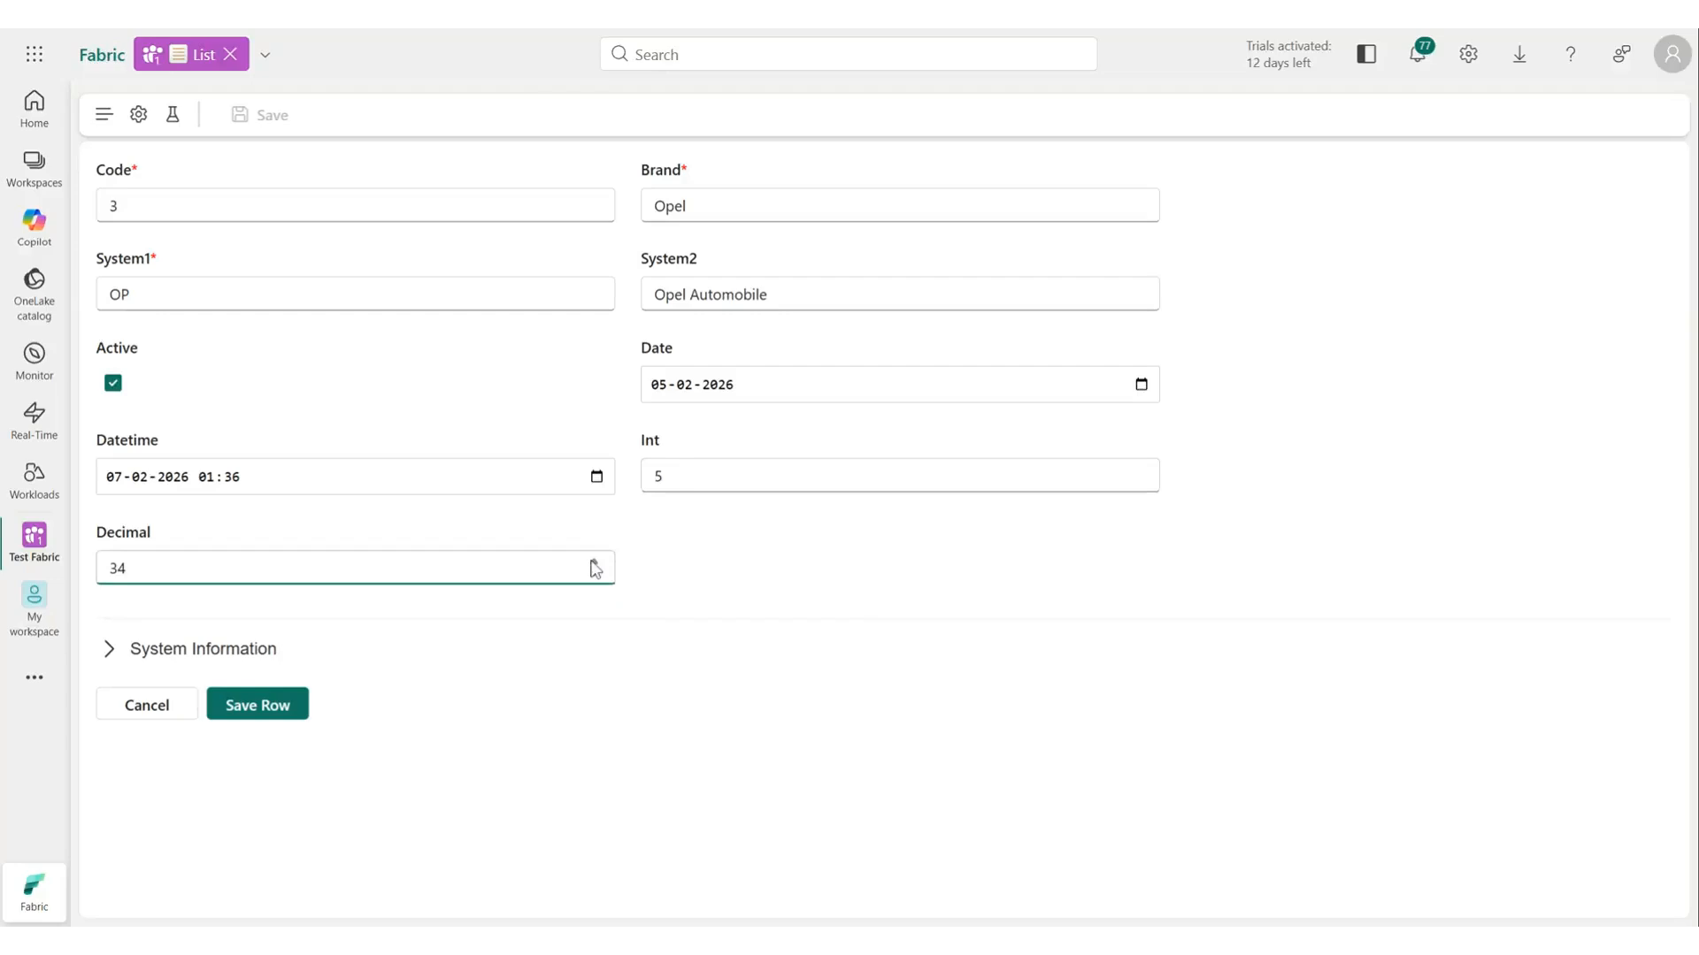
pyautogui.write(',01')
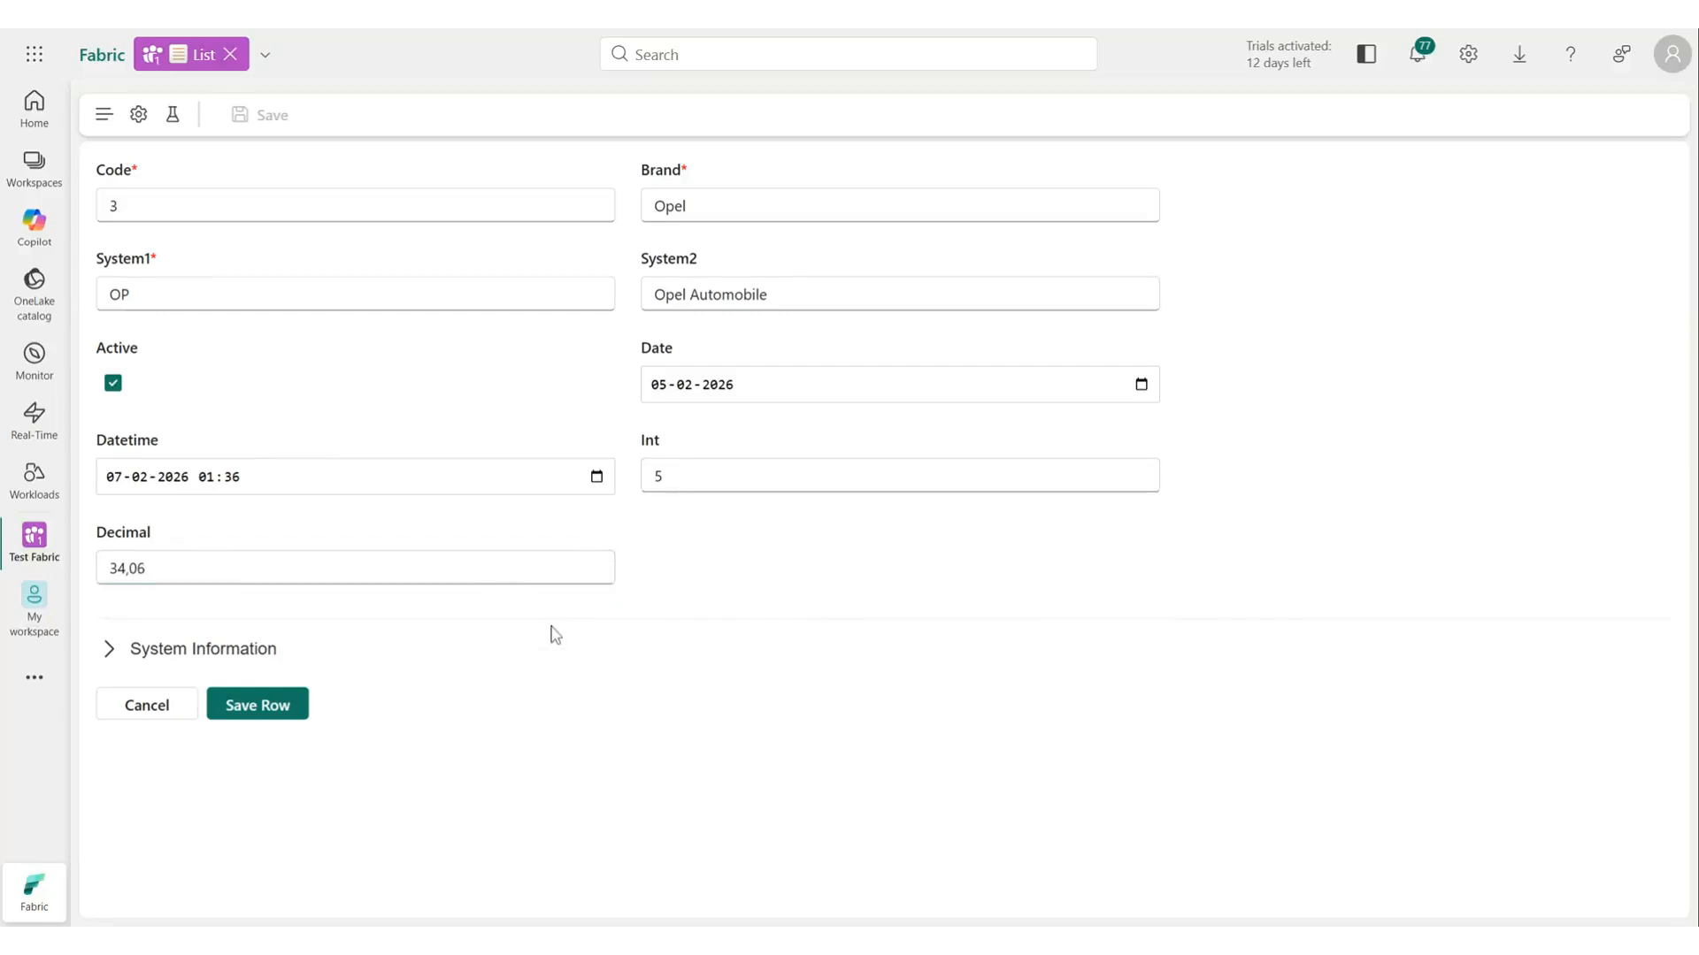
pyautogui.click(265, 708)
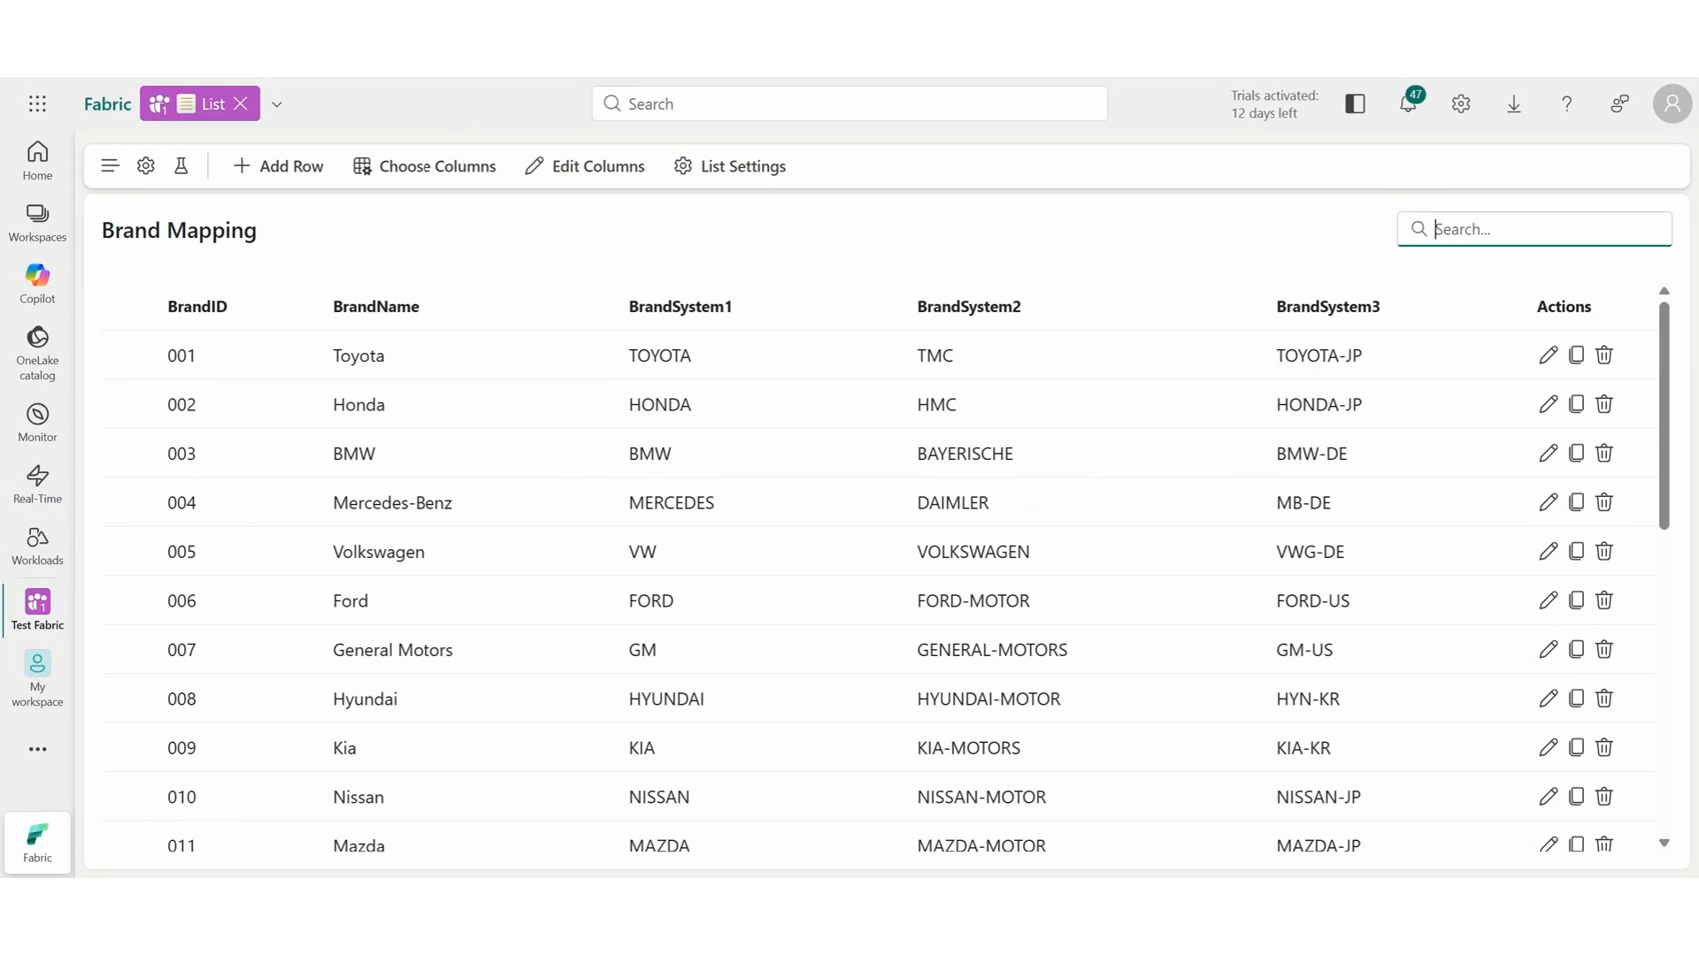
# Search the list for Maz and change Mazda's BrandSystem2 to MAZDAMOTOR, saving the row.
pyautogui.write('Maz')
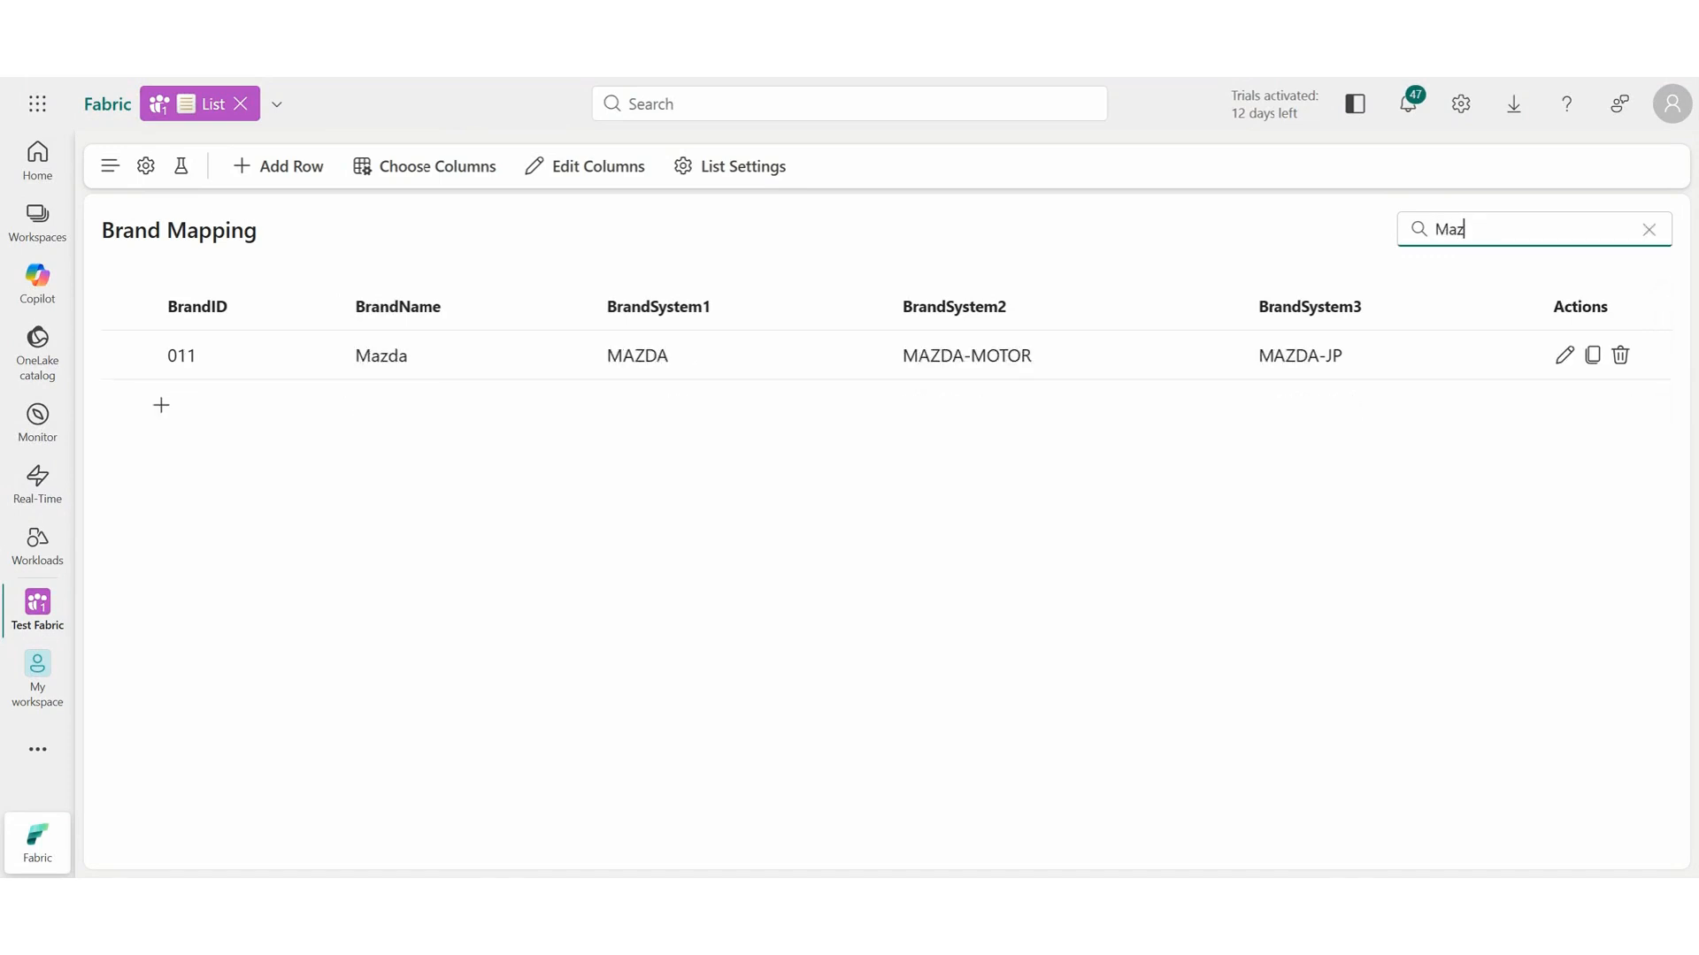
pyautogui.doubleClick(953, 361)
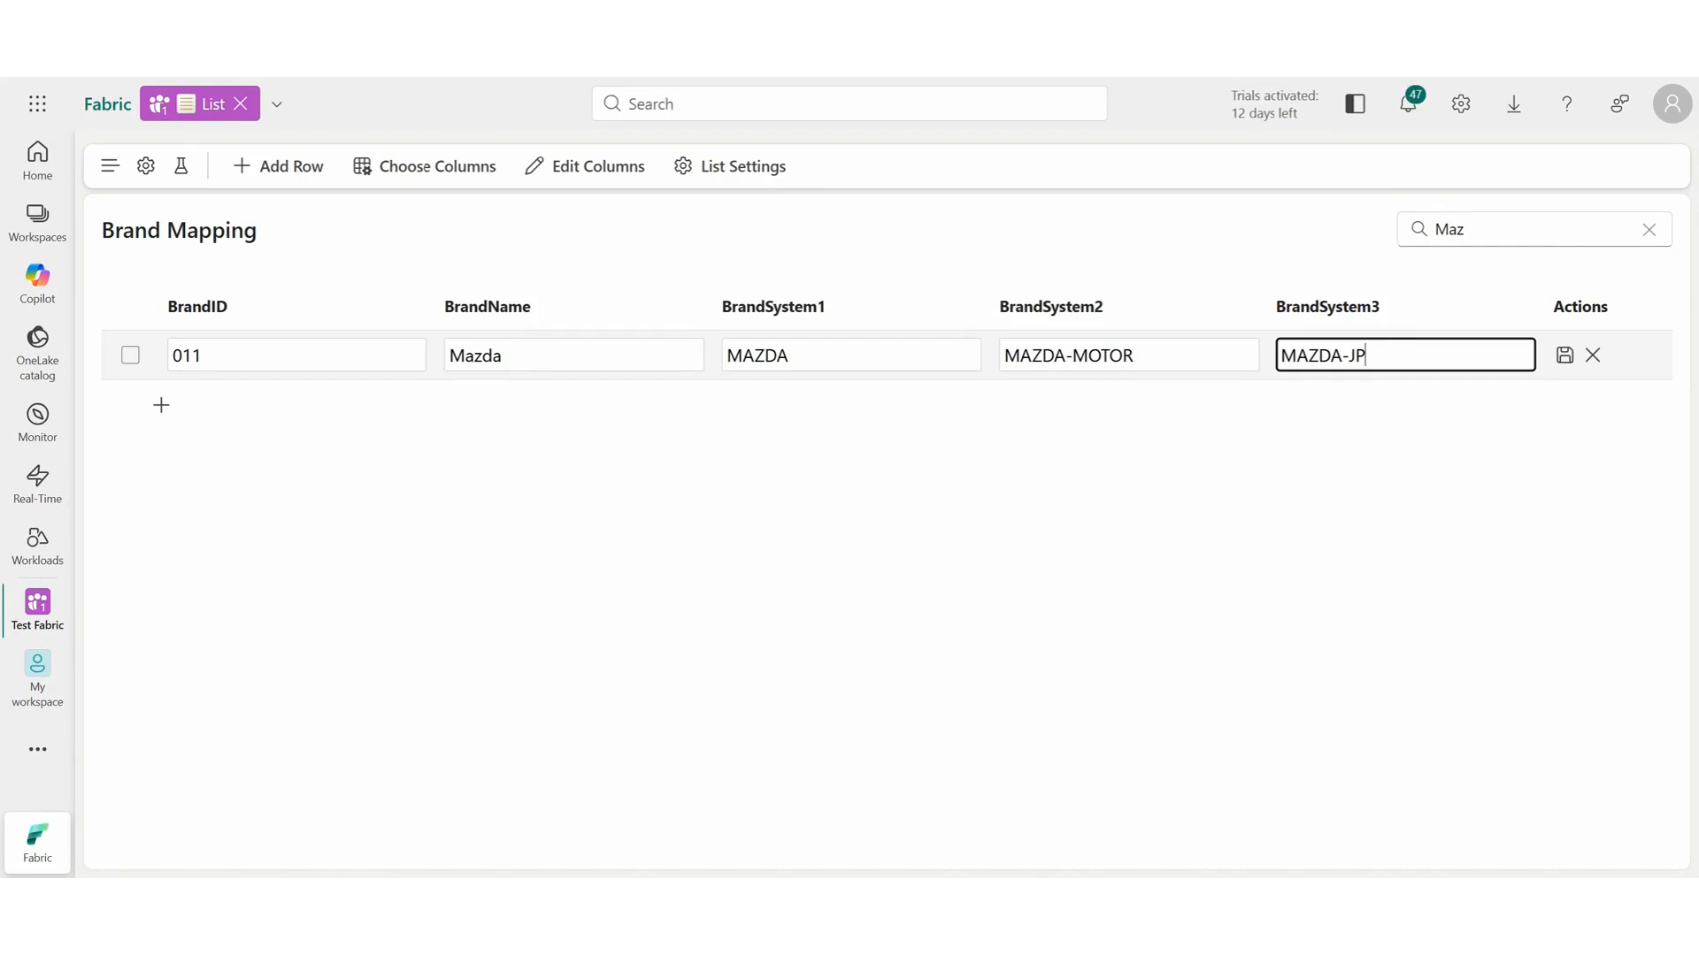
pyautogui.click(1064, 355)
pyautogui.press('BackSpace')
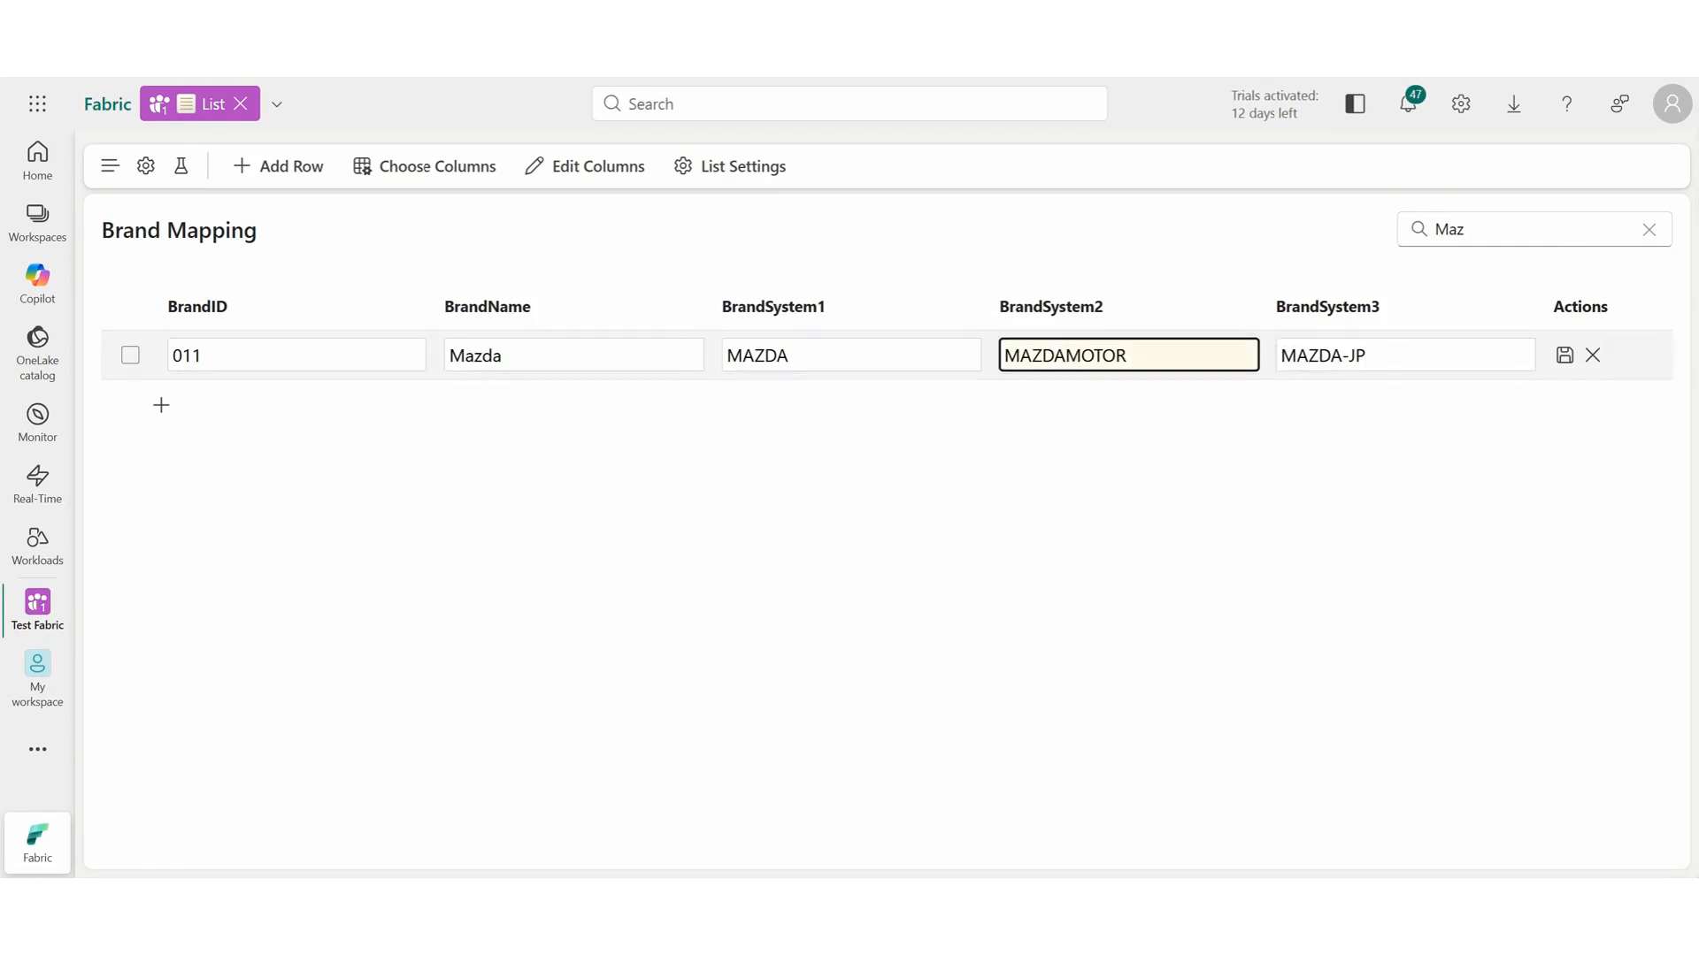
pyautogui.click(1565, 357)
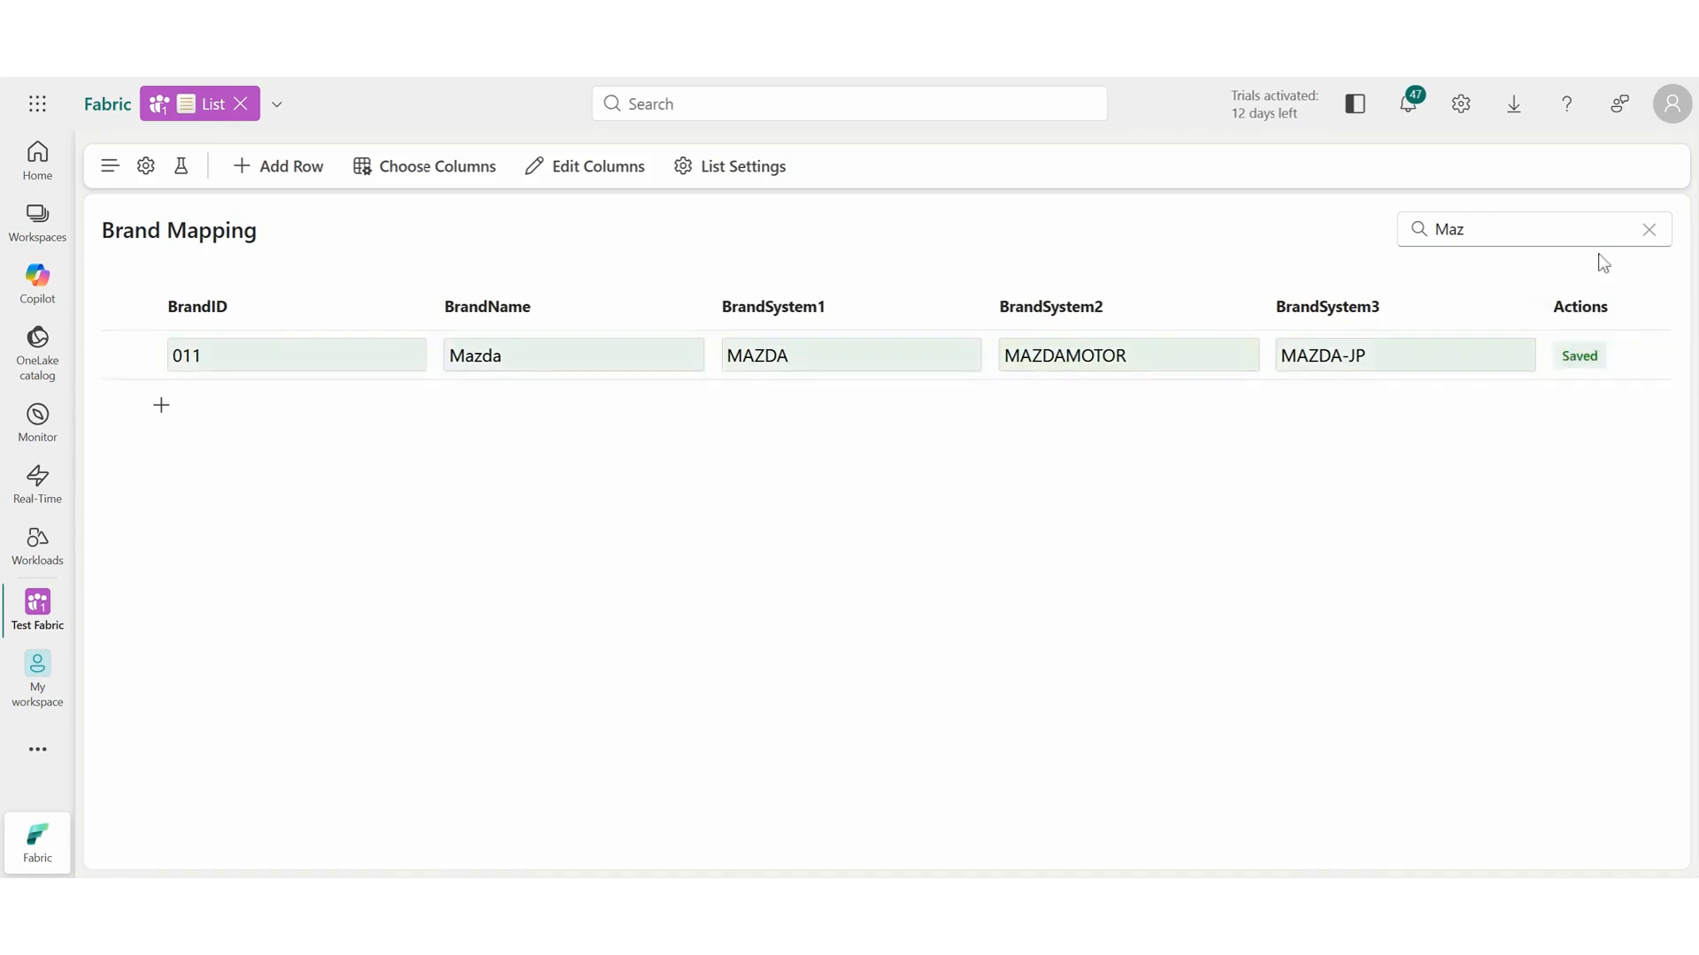
# Search the list for mot and turn on inline editing in the list settings.
pyautogui.click(1649, 230)
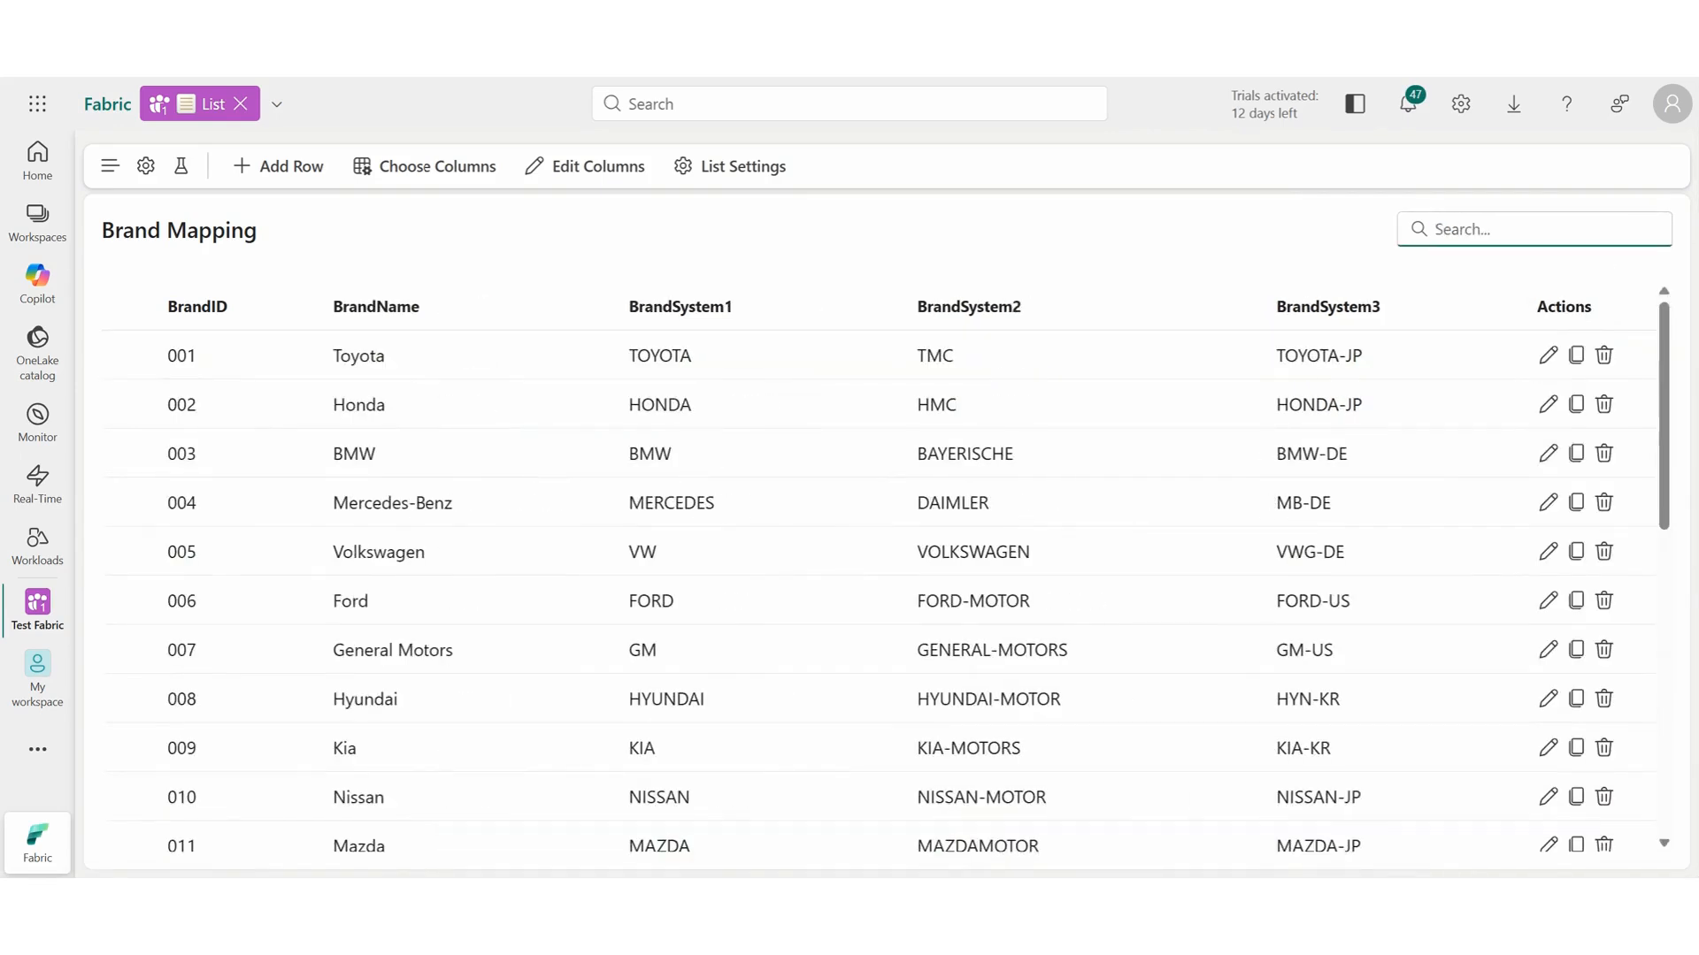
pyautogui.write('mot')
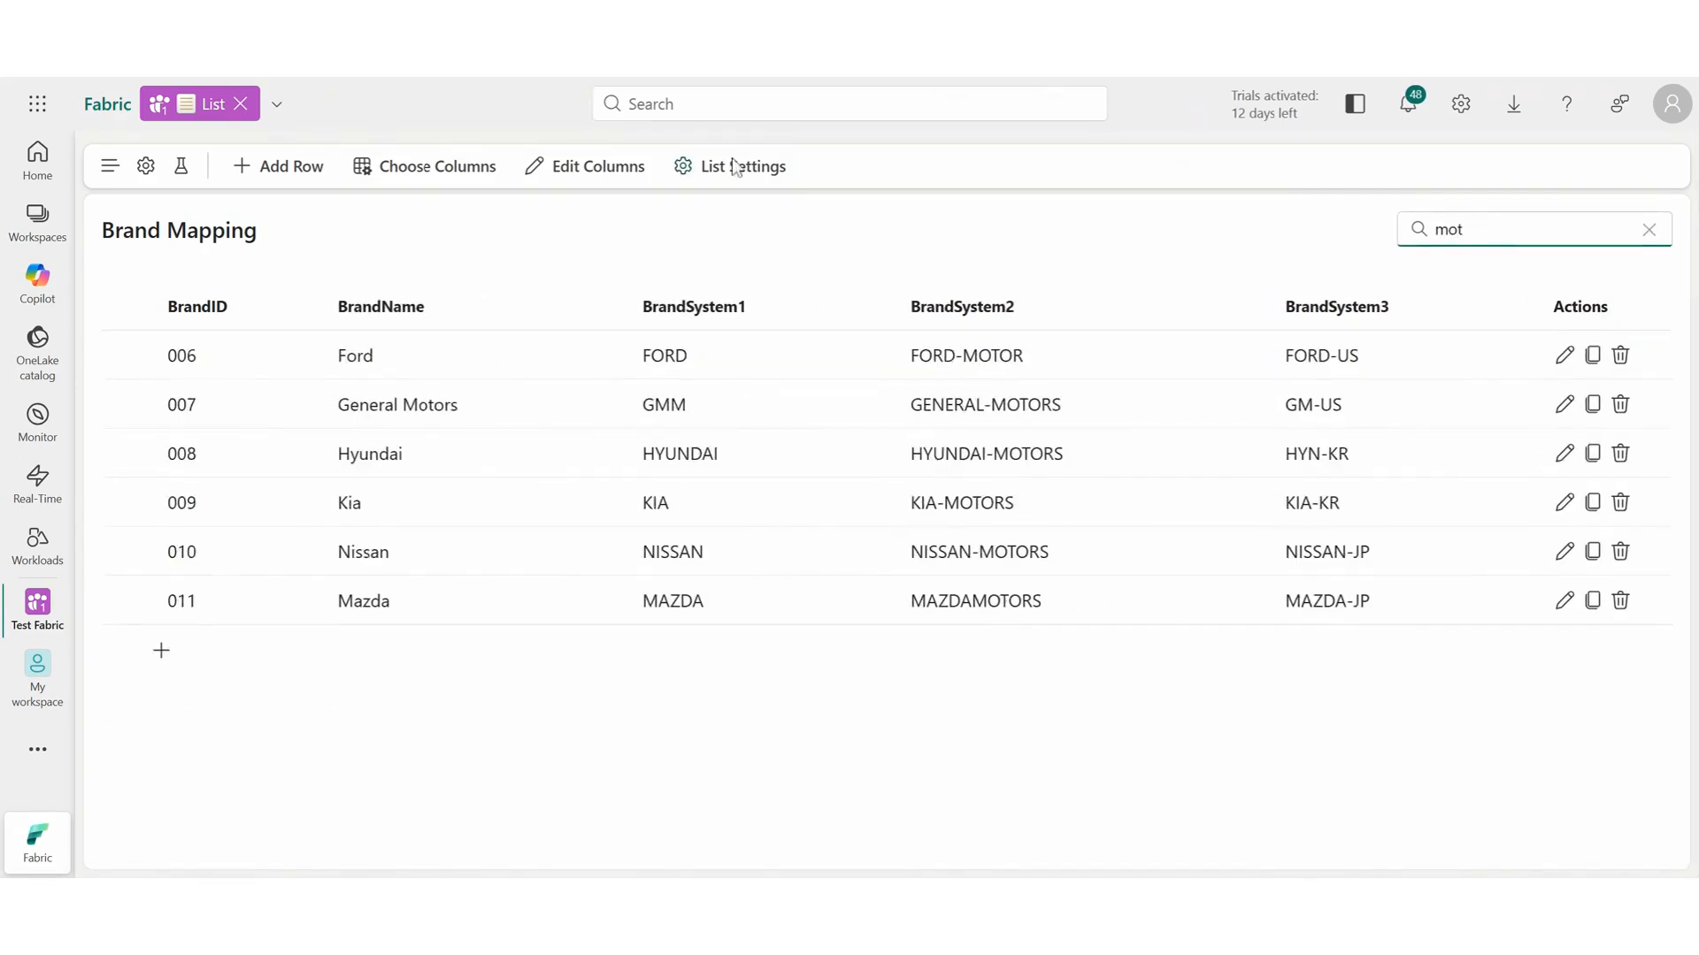
pyautogui.click(733, 166)
pyautogui.click(1623, 359)
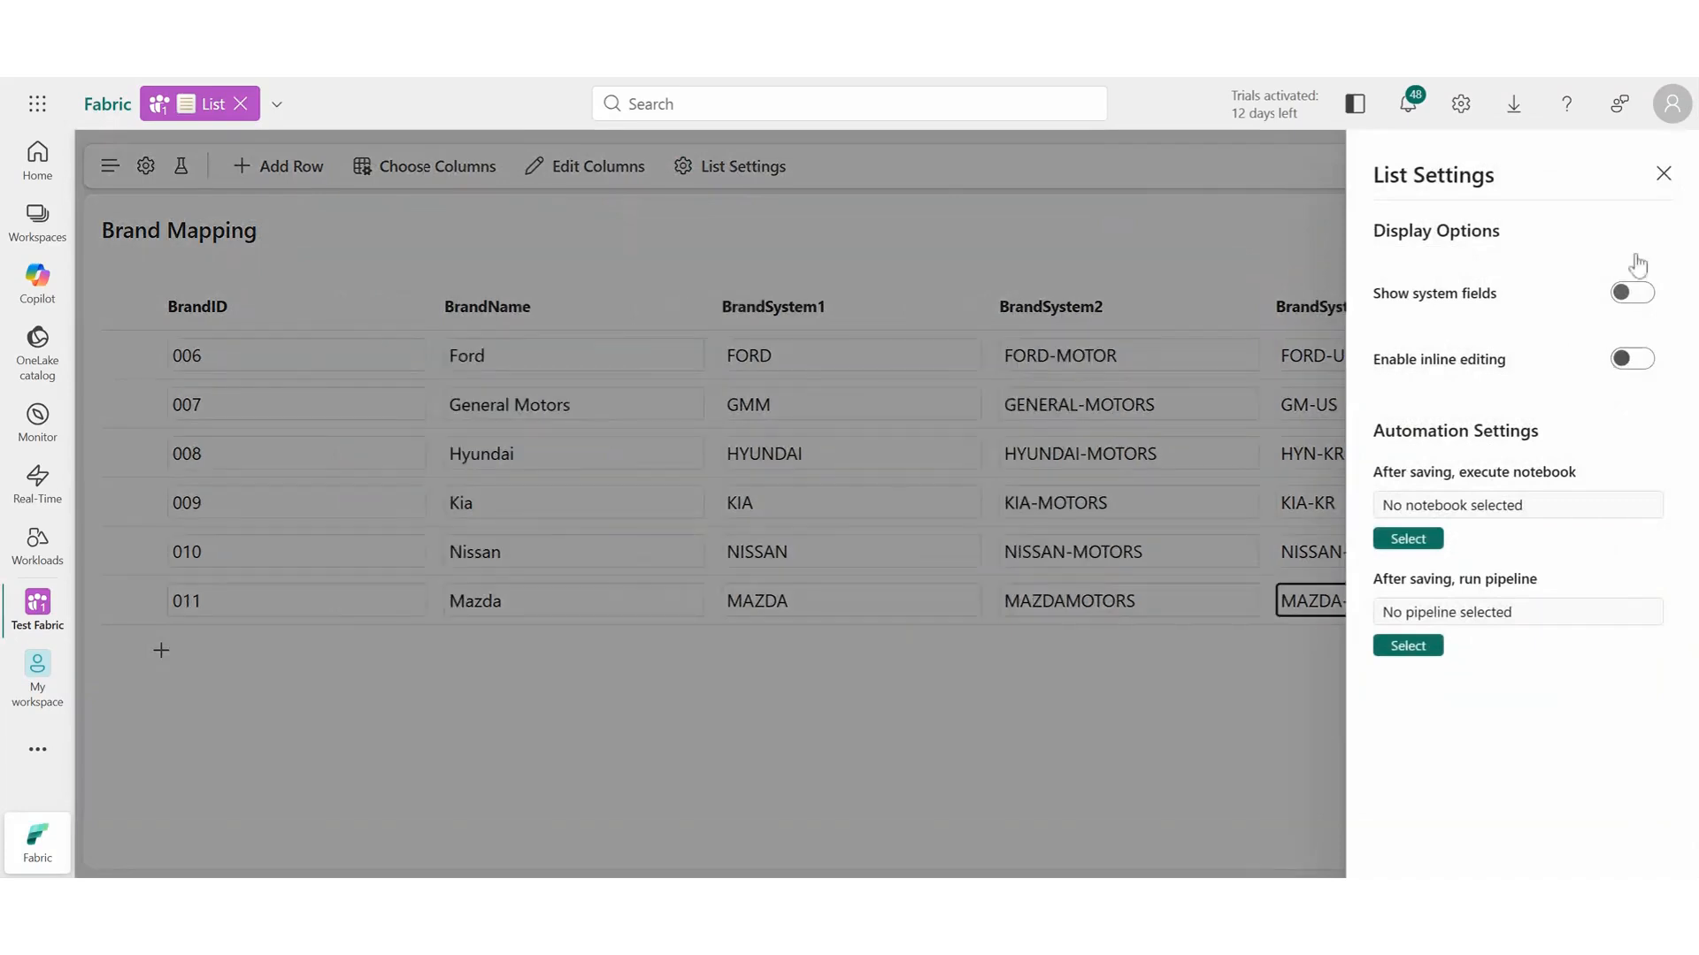
pyautogui.click(1663, 173)
# Change BrandSystem2 to GENERAL-MOTOR and HYUNDAI-MOTOR for General Motors and Hyundai, then save both edits together.
pyautogui.click(1150, 405)
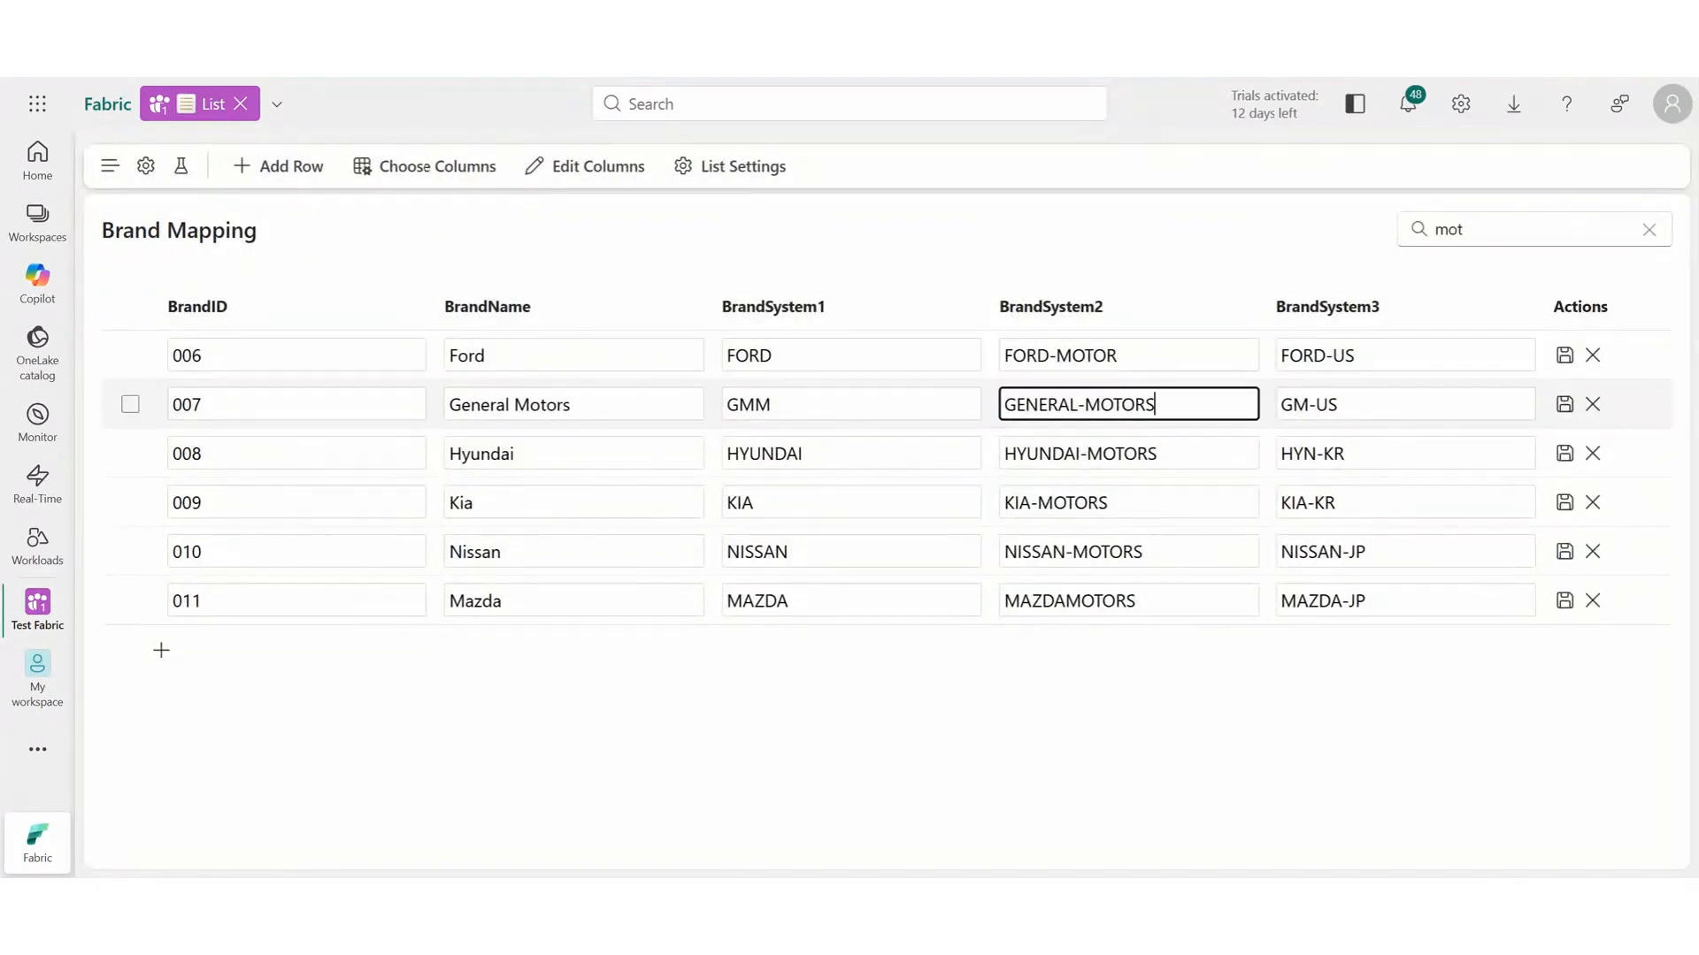
pyautogui.press('BackSpace')
pyautogui.click(1232, 447)
pyautogui.press('BackSpace')
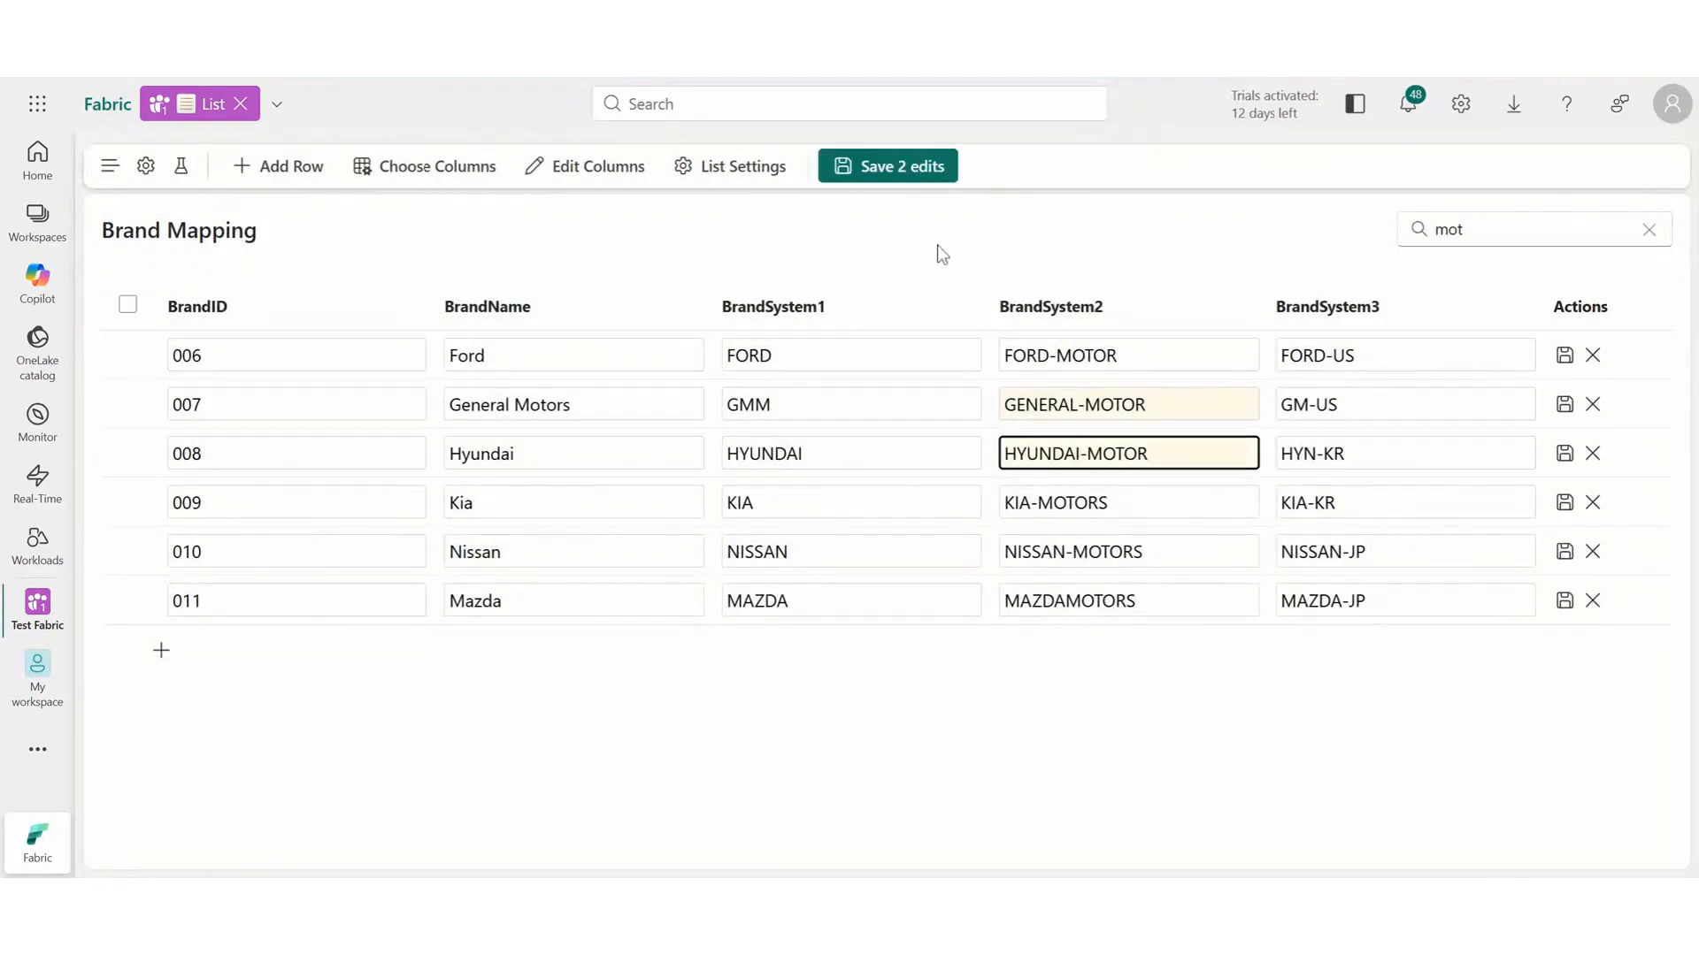
pyautogui.click(893, 168)
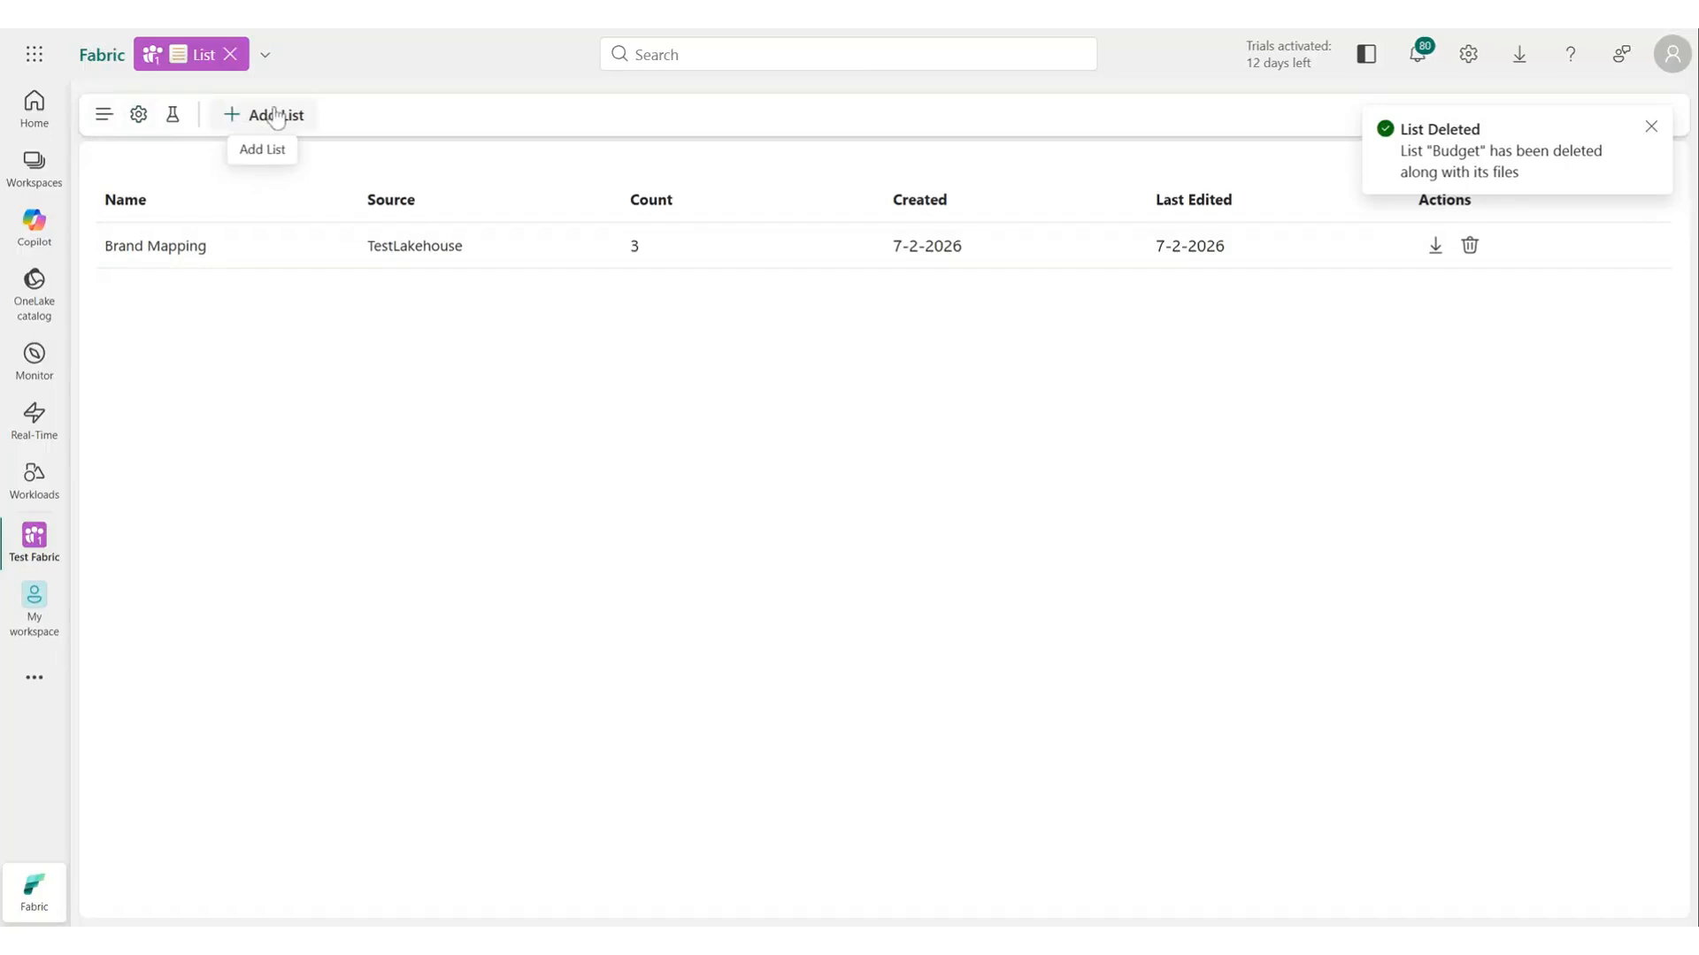
# Create a new list named RLS from the Row Level Security (RLS) template.
pyautogui.click(257, 114)
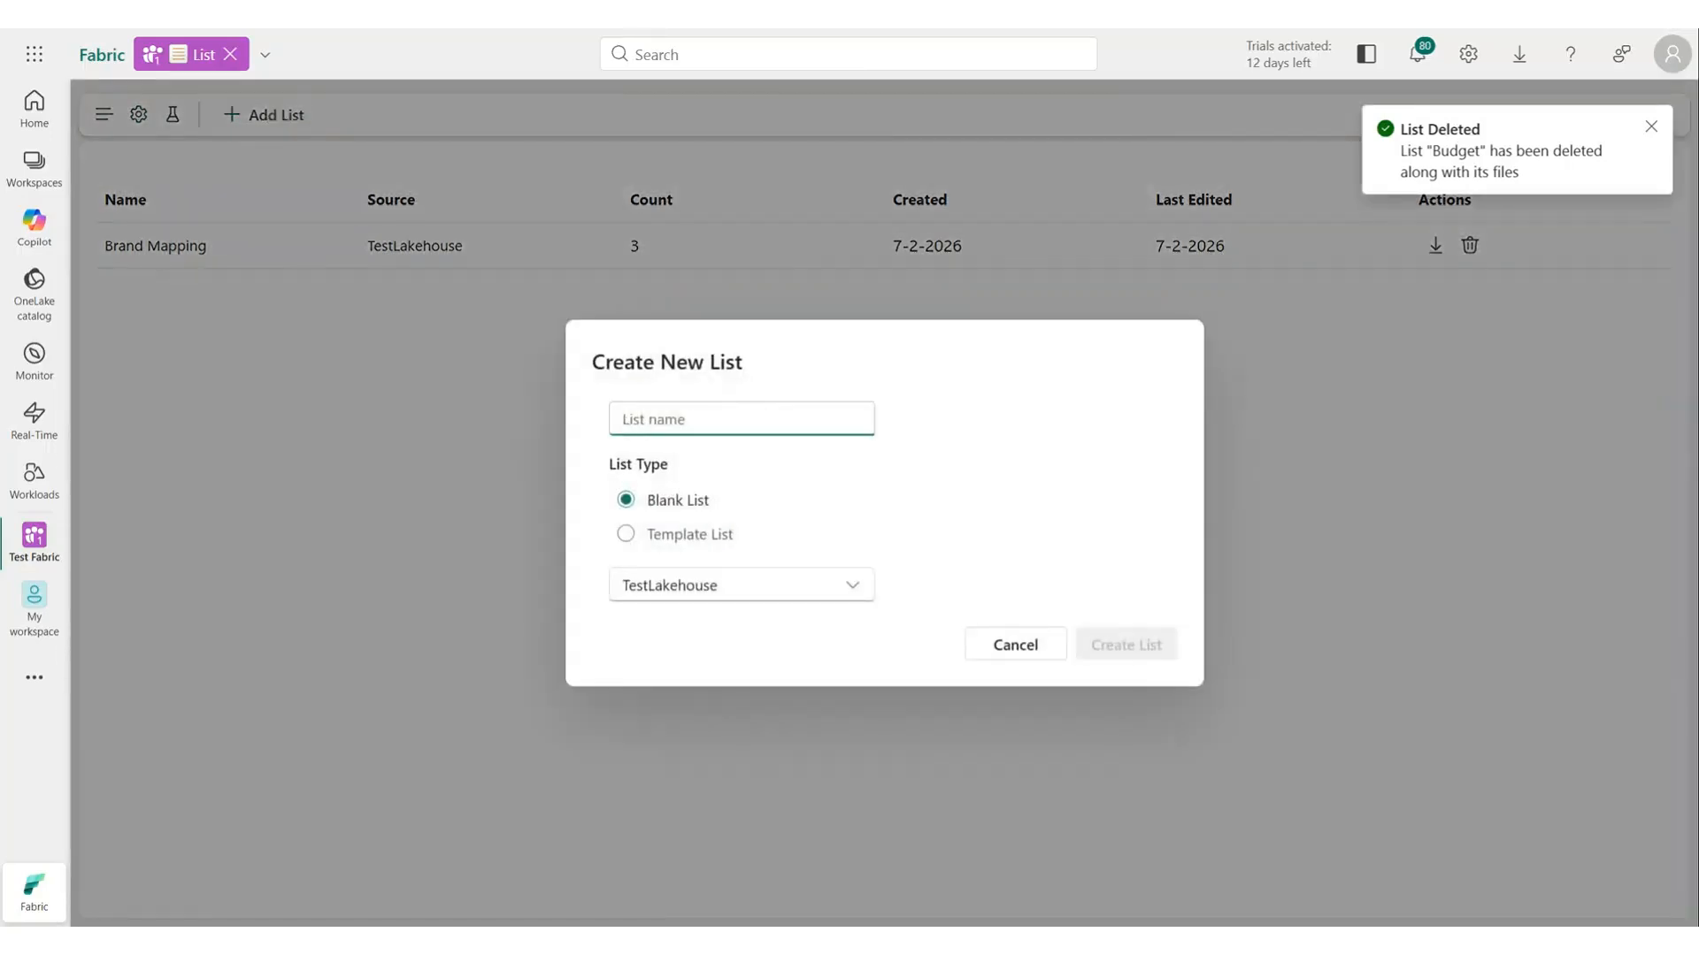
pyautogui.write('RLS')
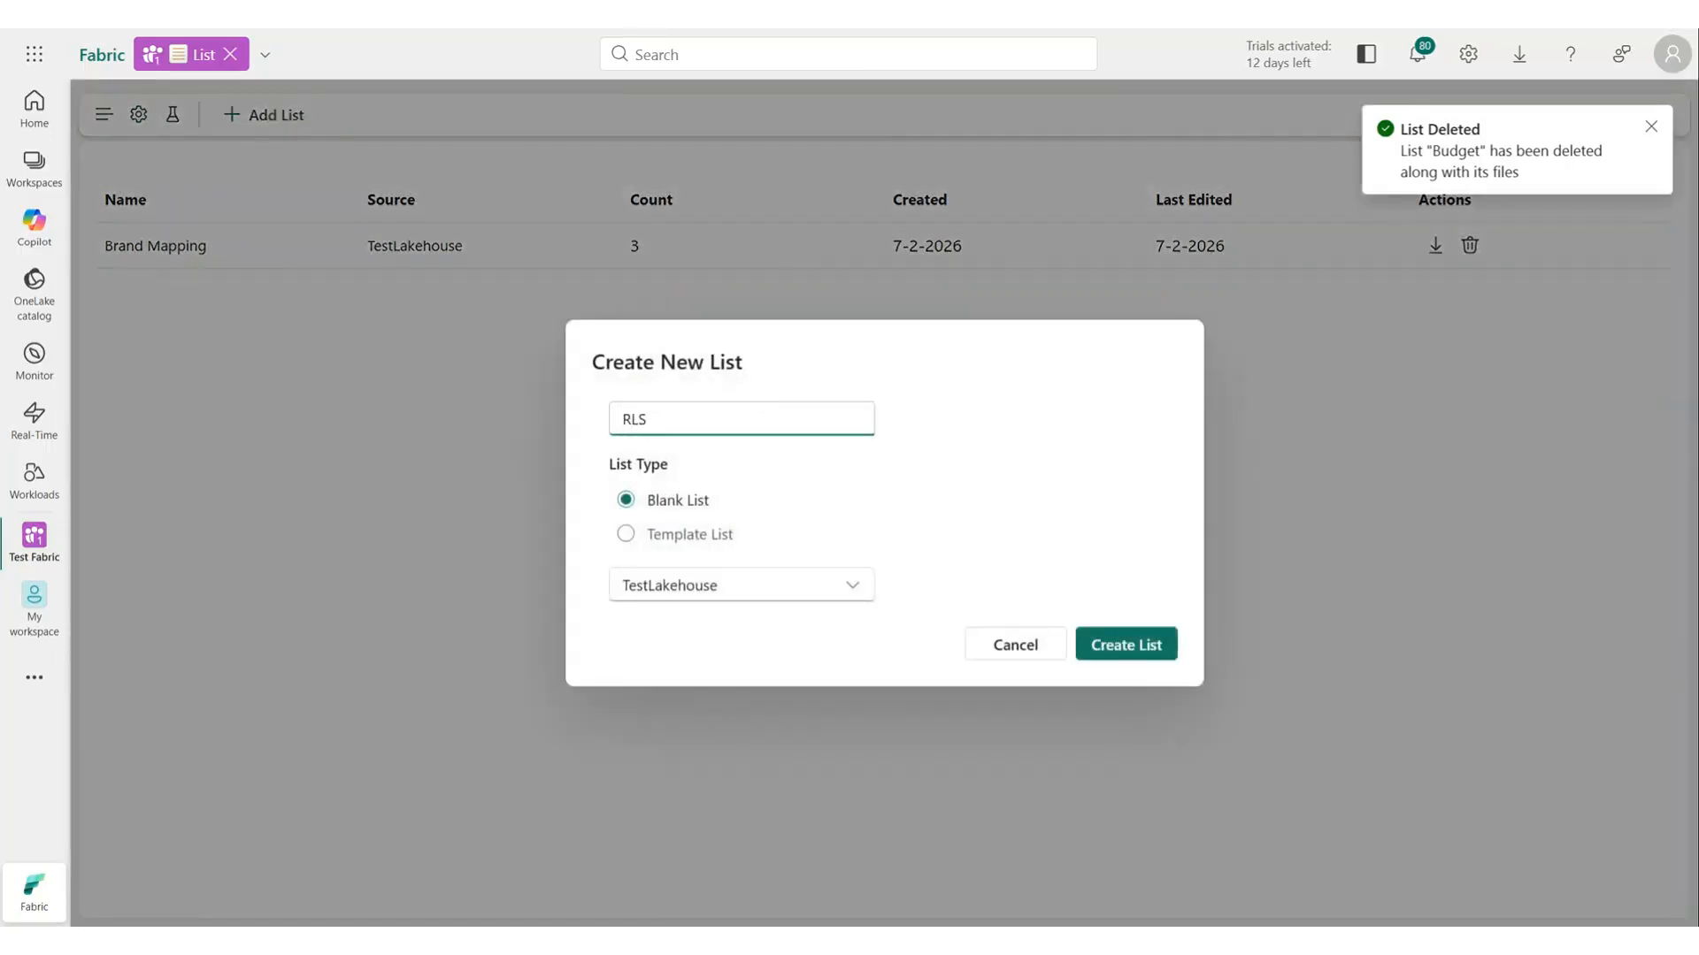
pyautogui.click(712, 533)
pyautogui.click(742, 574)
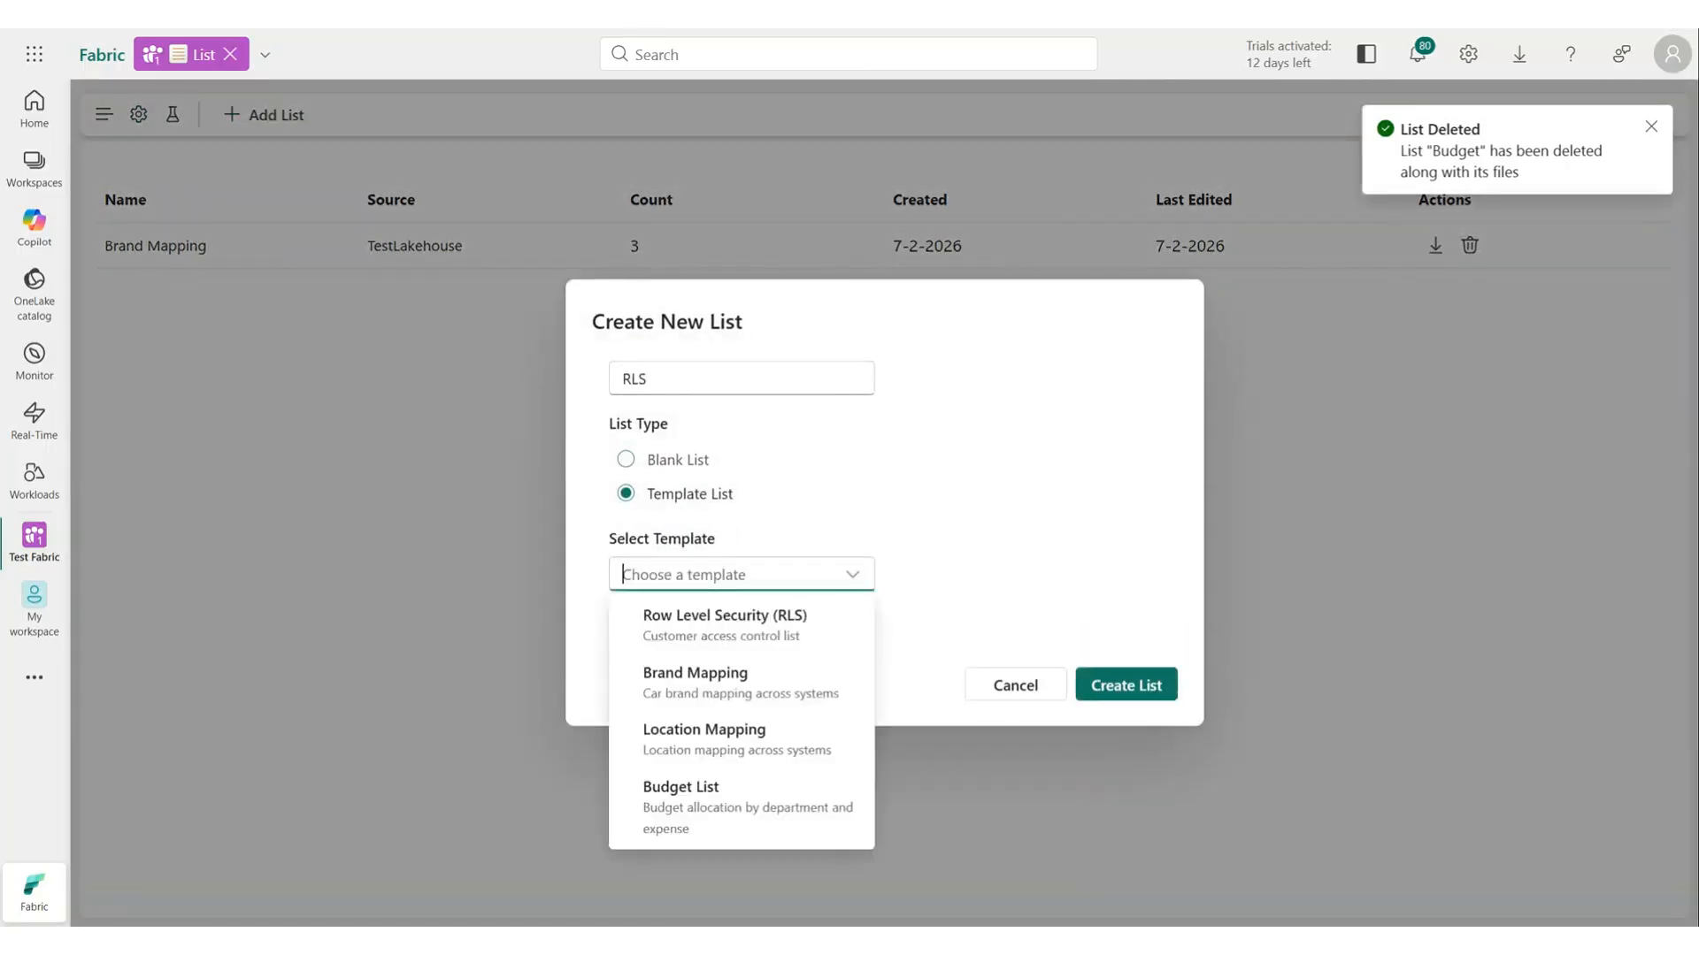
pyautogui.click(717, 620)
pyautogui.click(1122, 693)
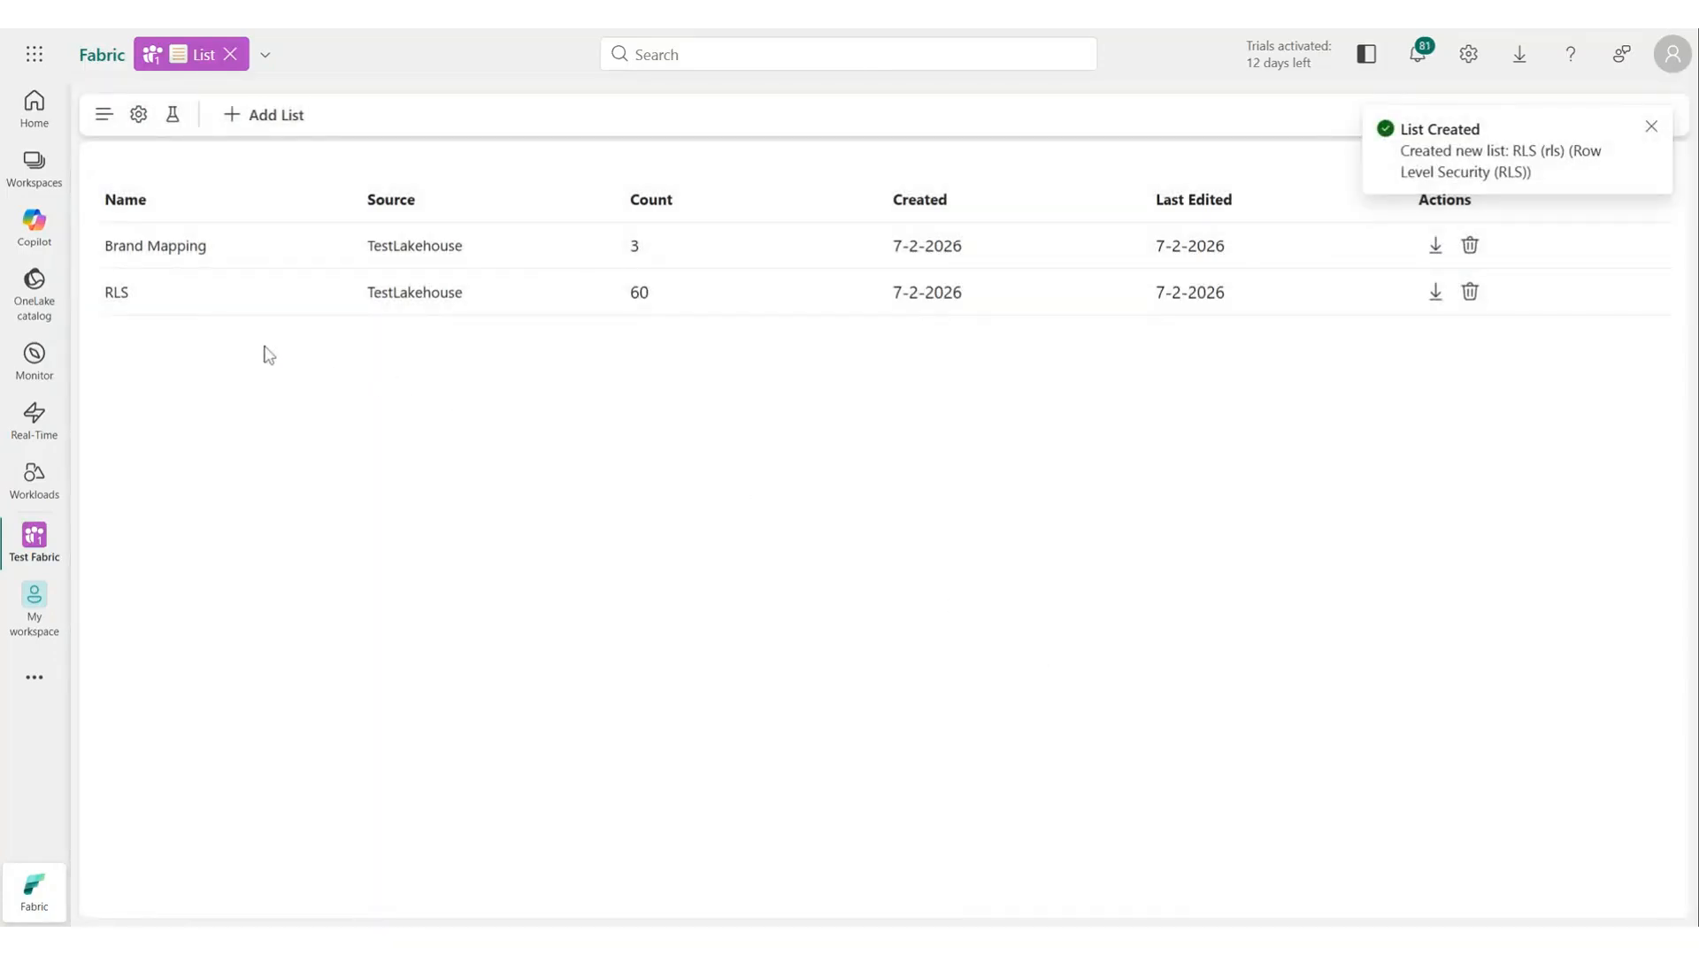
# Open the RLS list and browse through its rows.
pyautogui.click(198, 306)
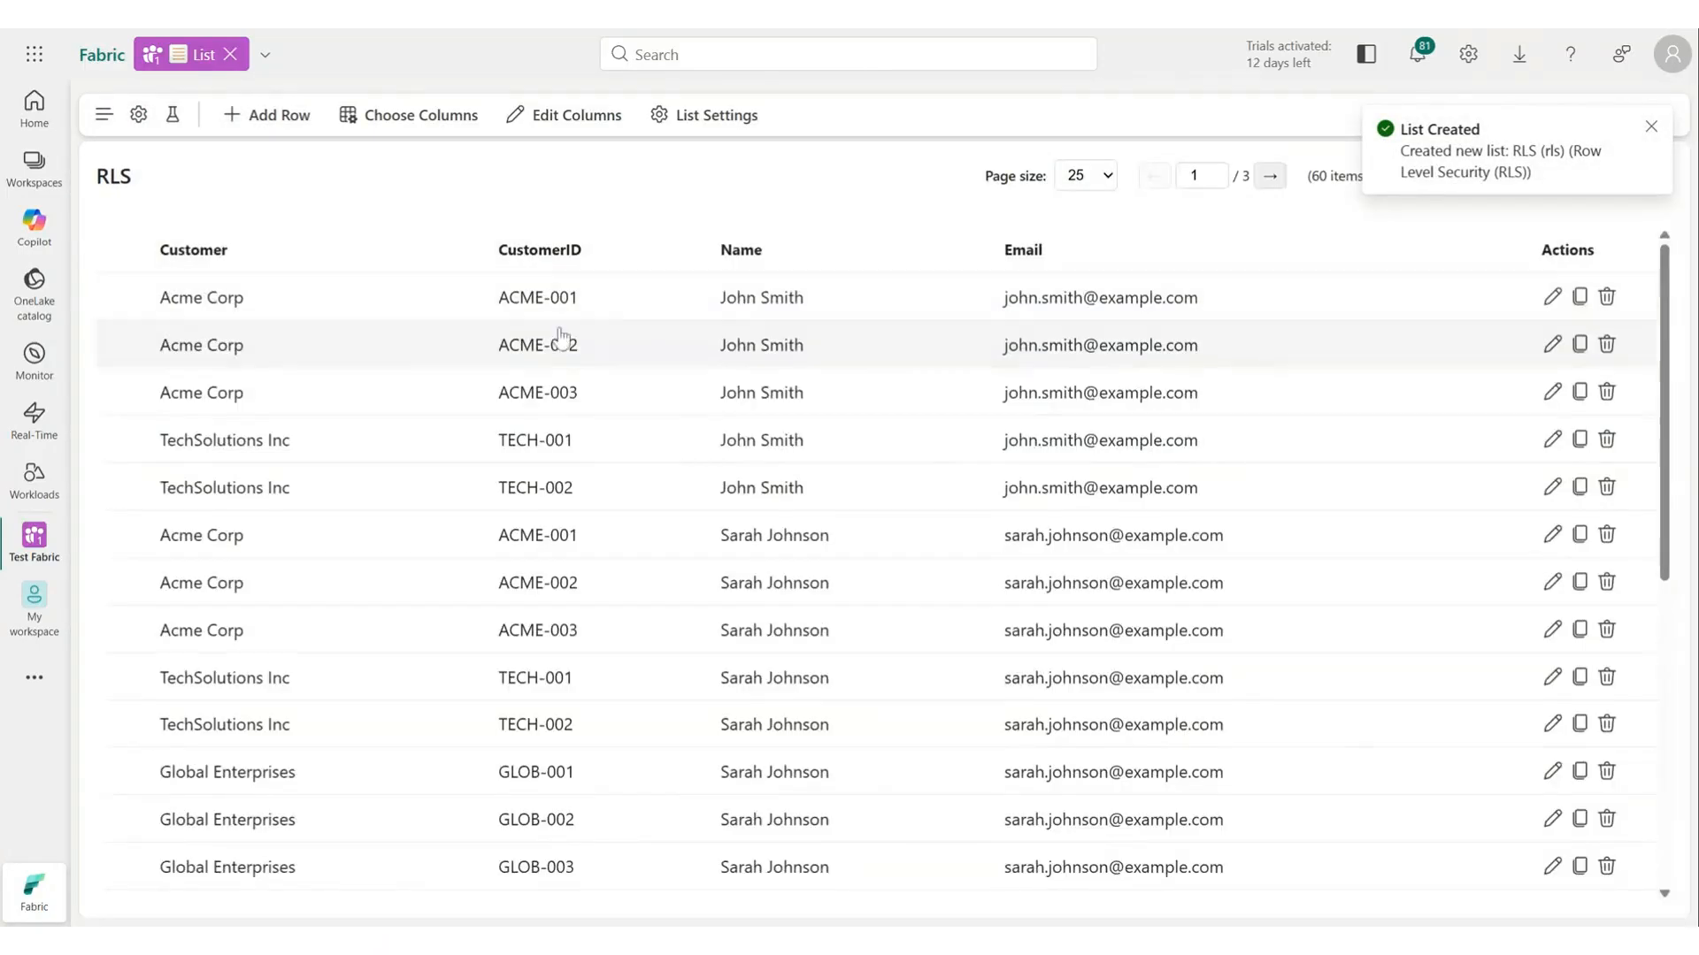
pyautogui.scroll(-3, 730, 443)
pyautogui.scroll(-2, 742, 518)
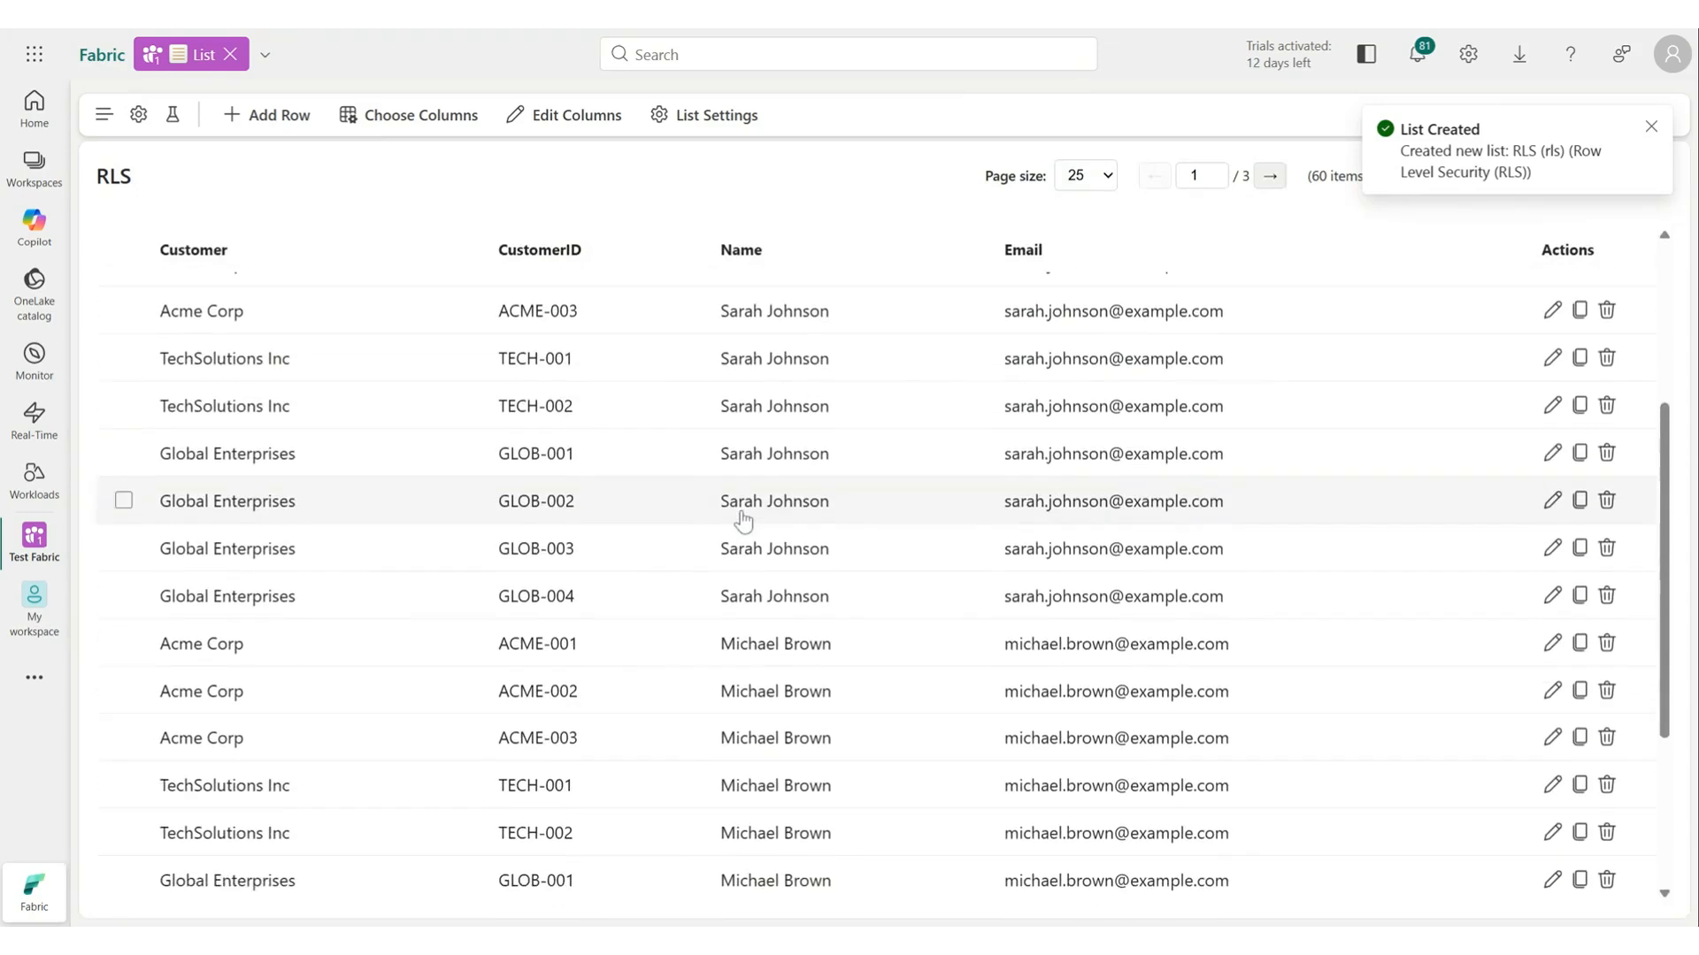
pyautogui.scroll(-1, 744, 522)
pyautogui.scroll(5, 745, 529)
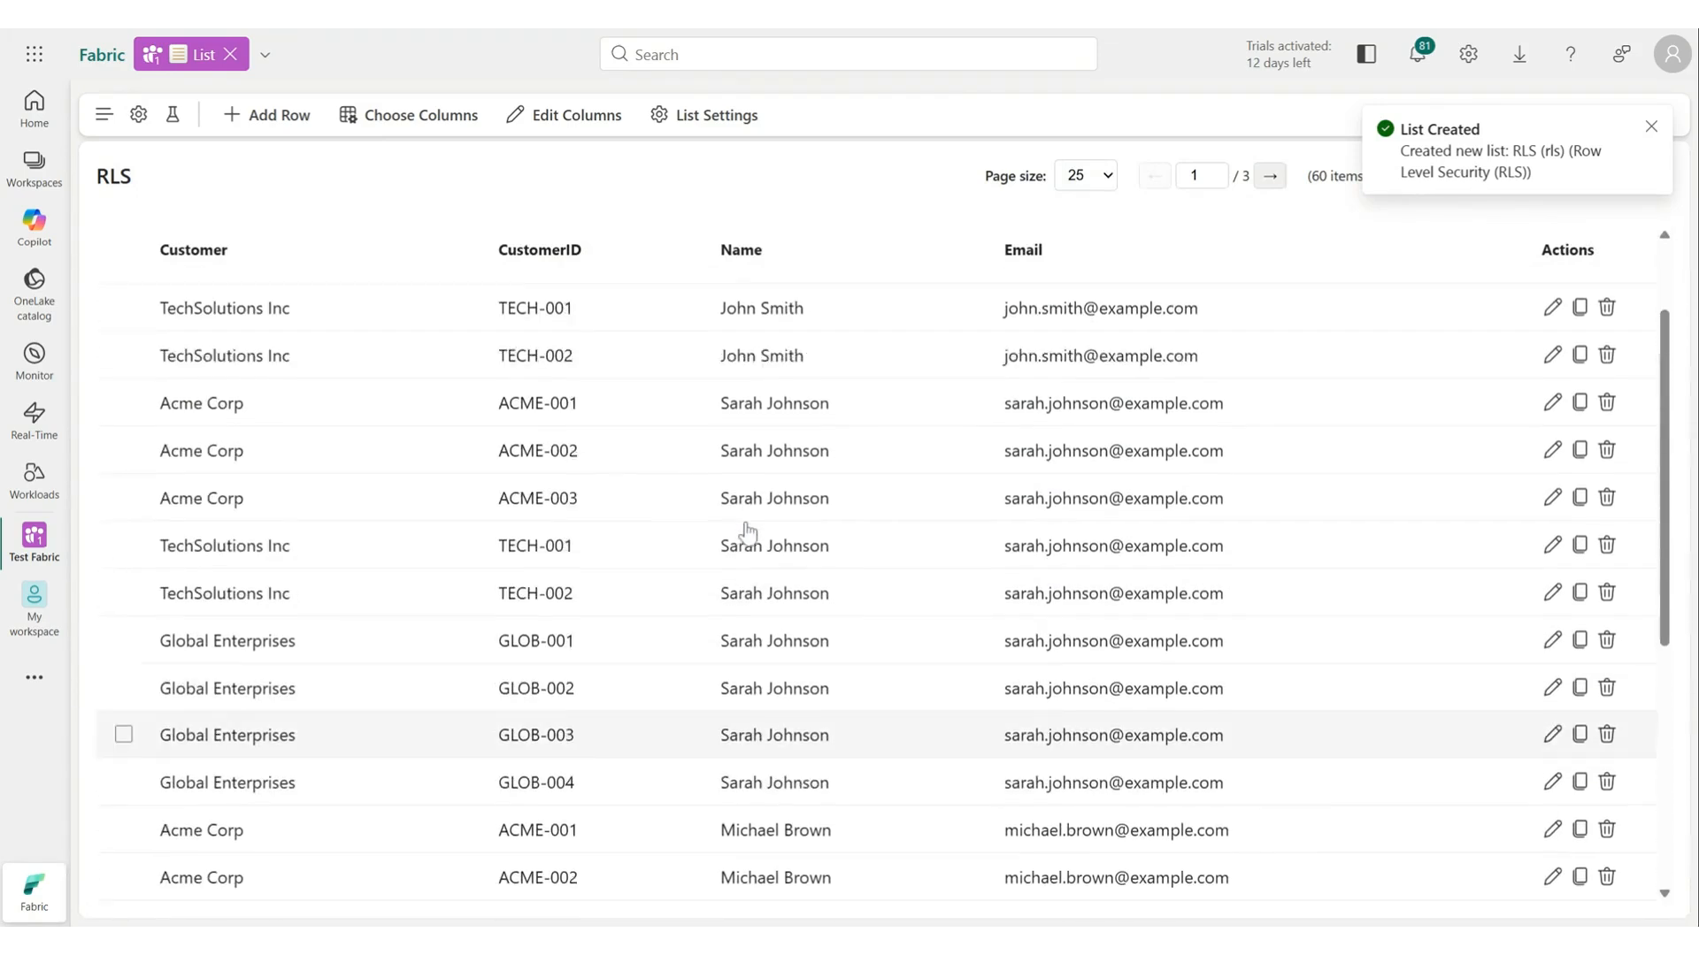
# Search the list for Sara, select all matching rows and delete them.
pyautogui.click(1533, 175)
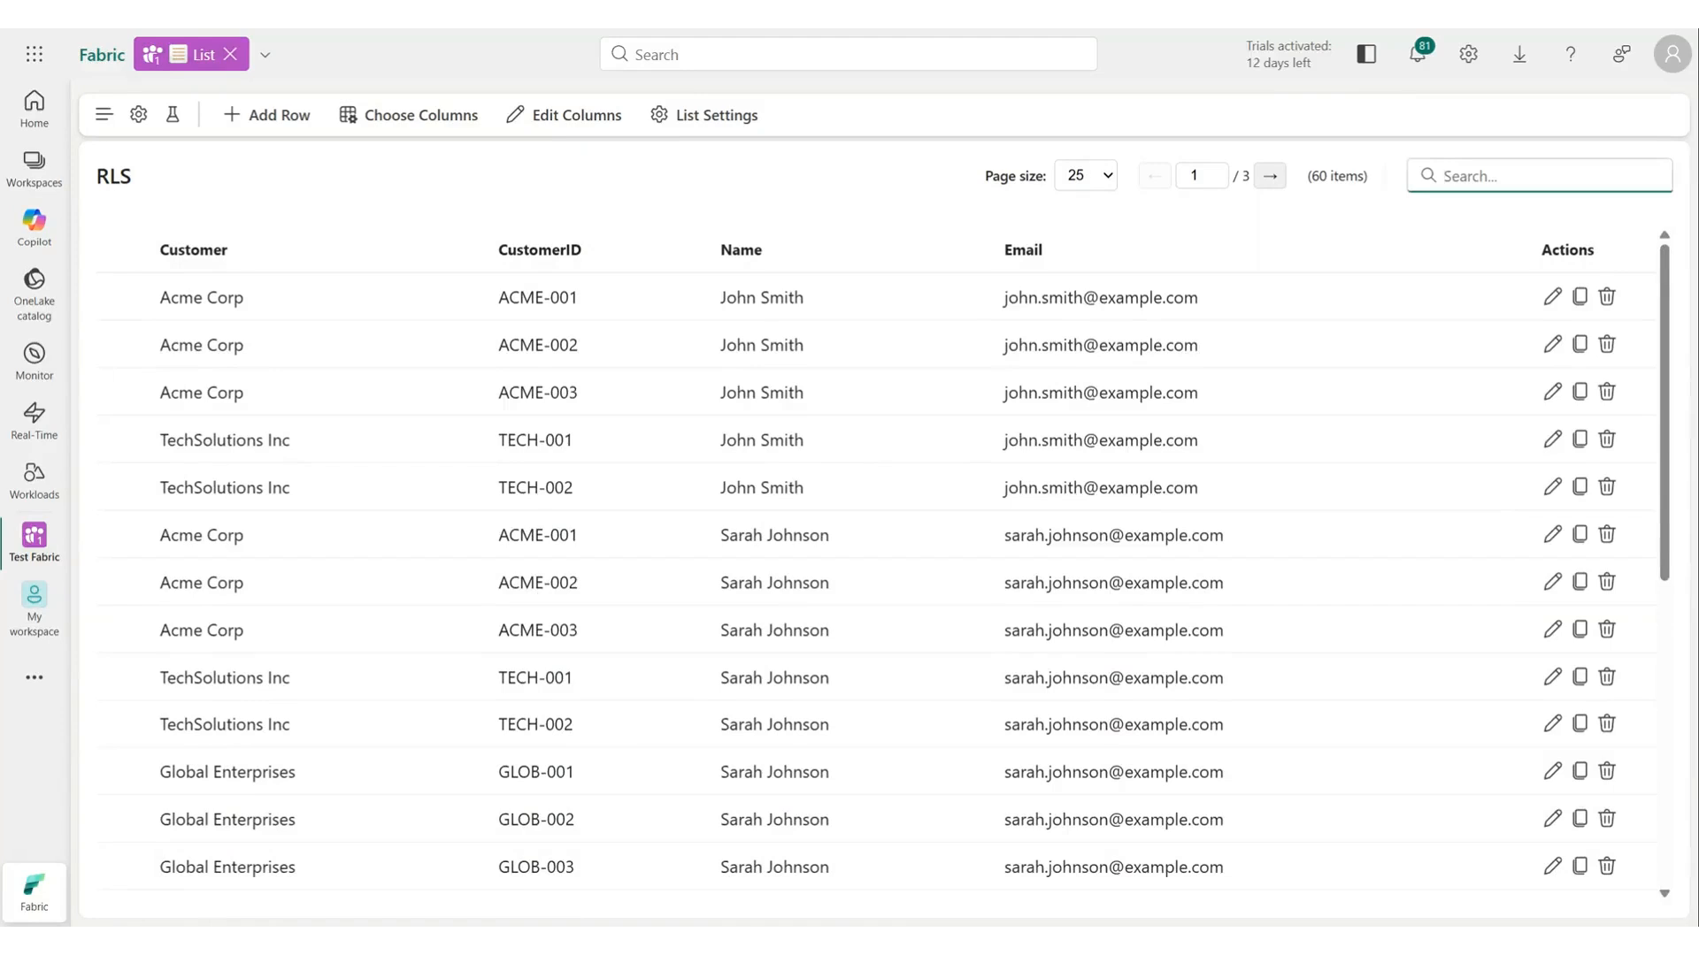
pyautogui.write('Sara')
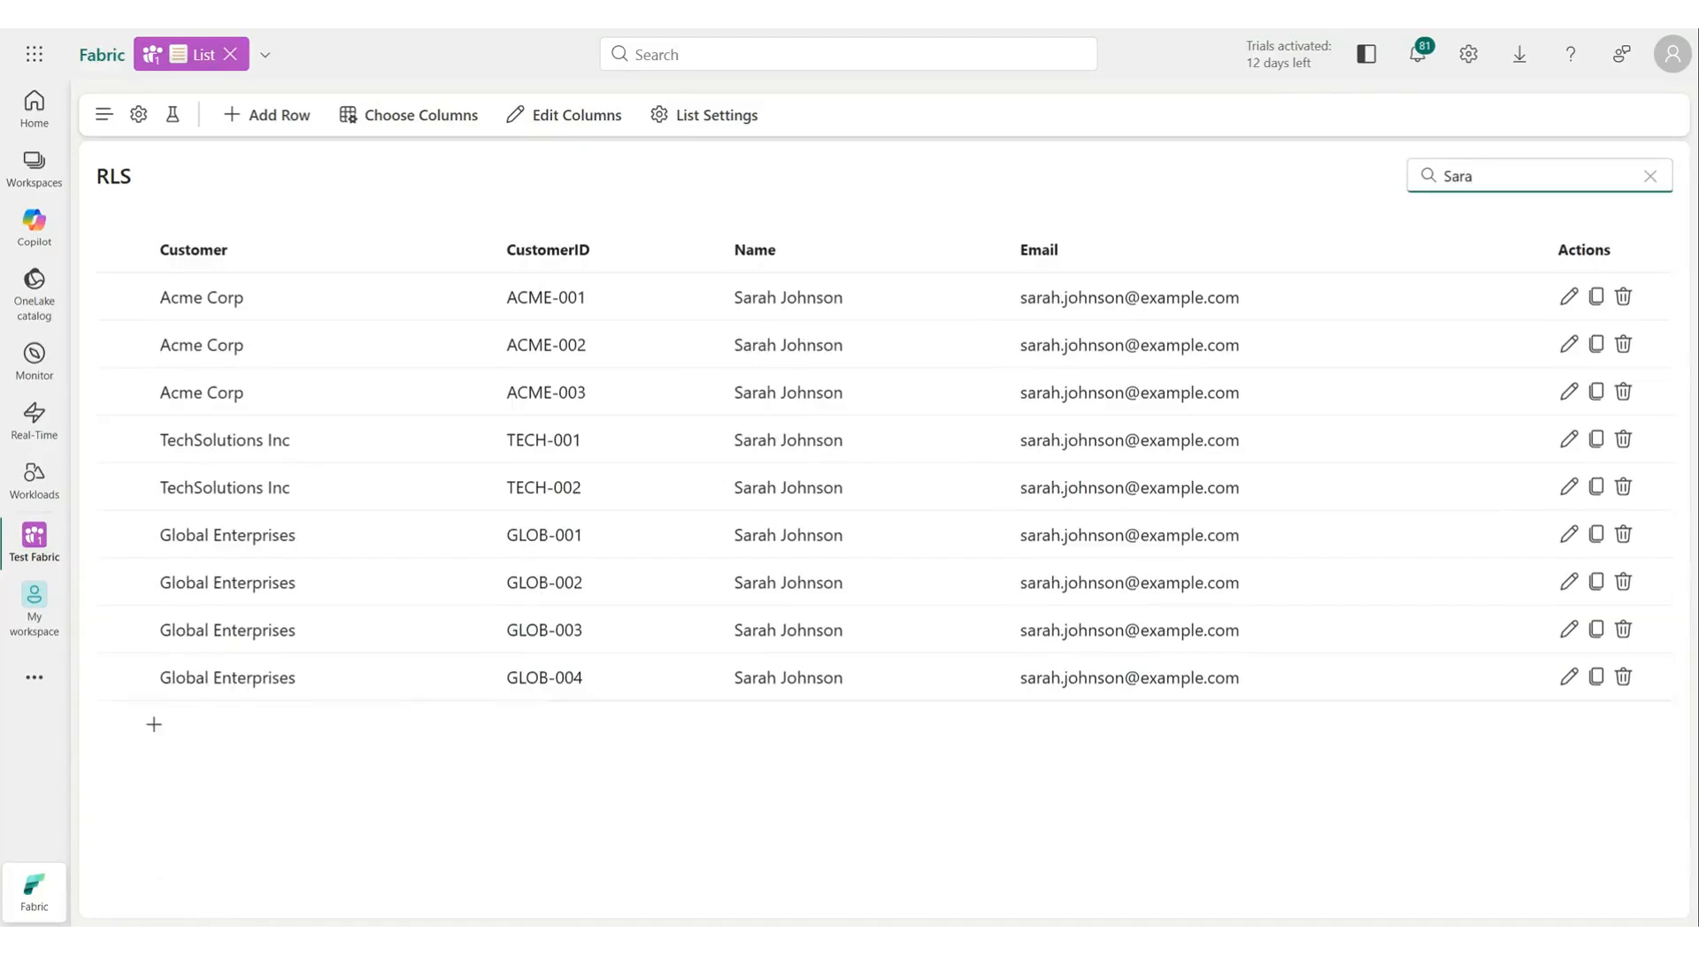
pyautogui.click(121, 248)
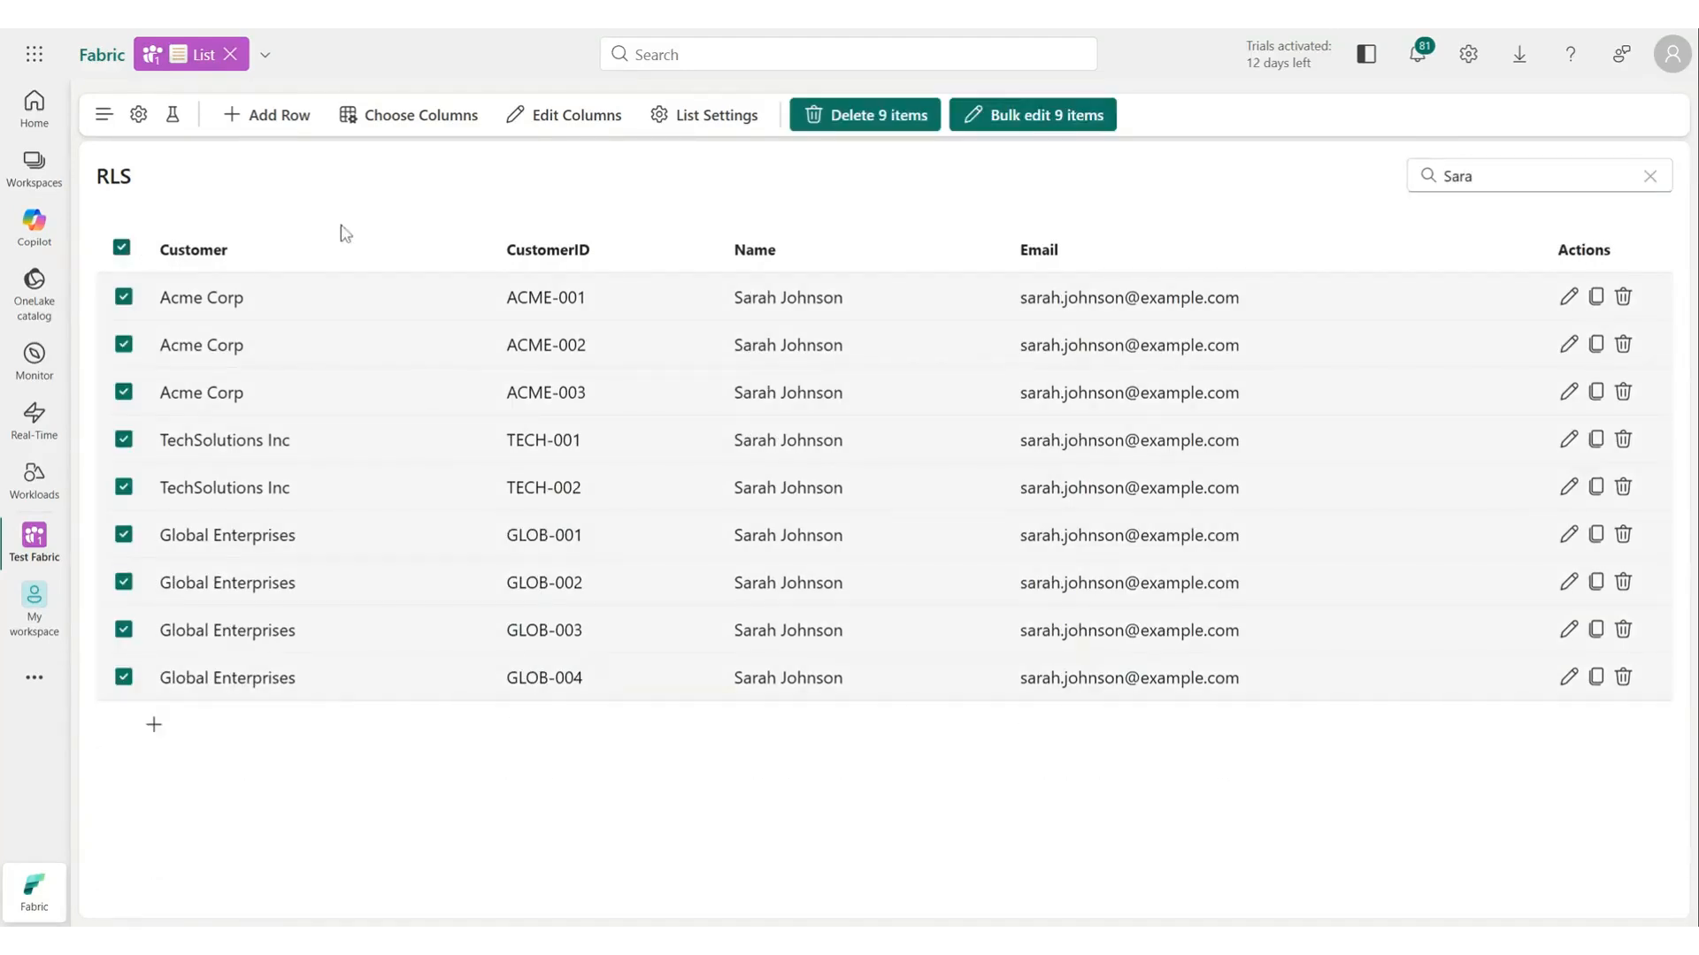
pyautogui.click(865, 117)
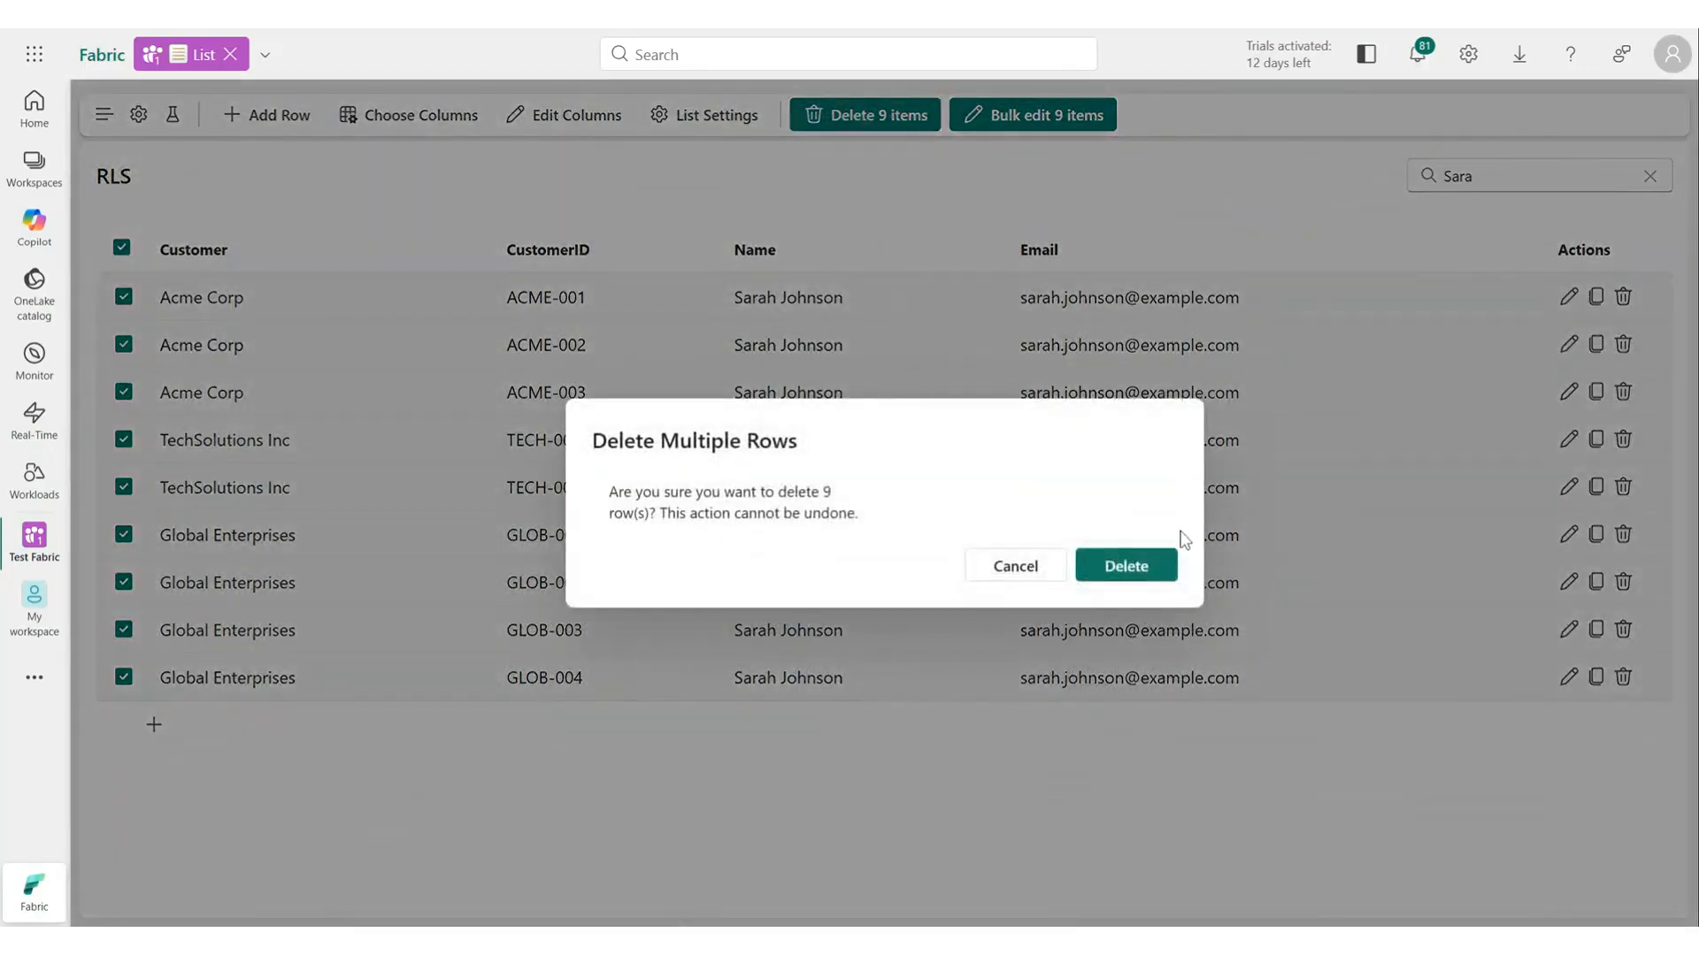
pyautogui.click(1147, 575)
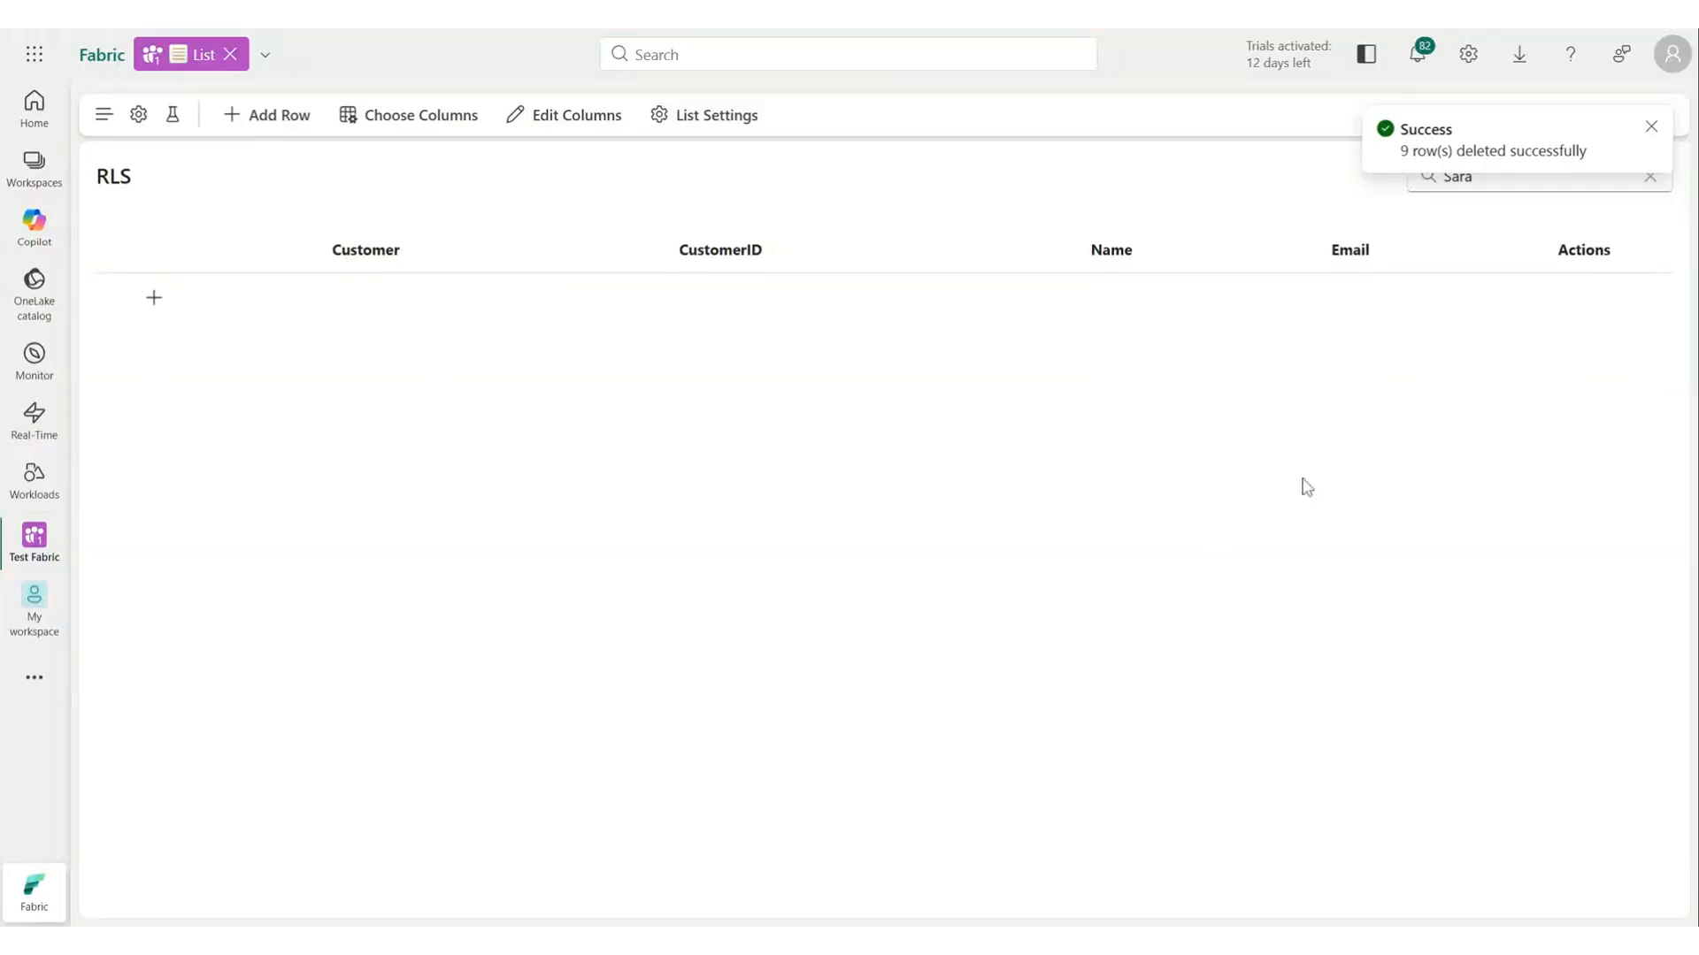
# Search for John, select the three Acme Corp rows and bulk-set their Customer to Acme Corporation.
pyautogui.click(1650, 177)
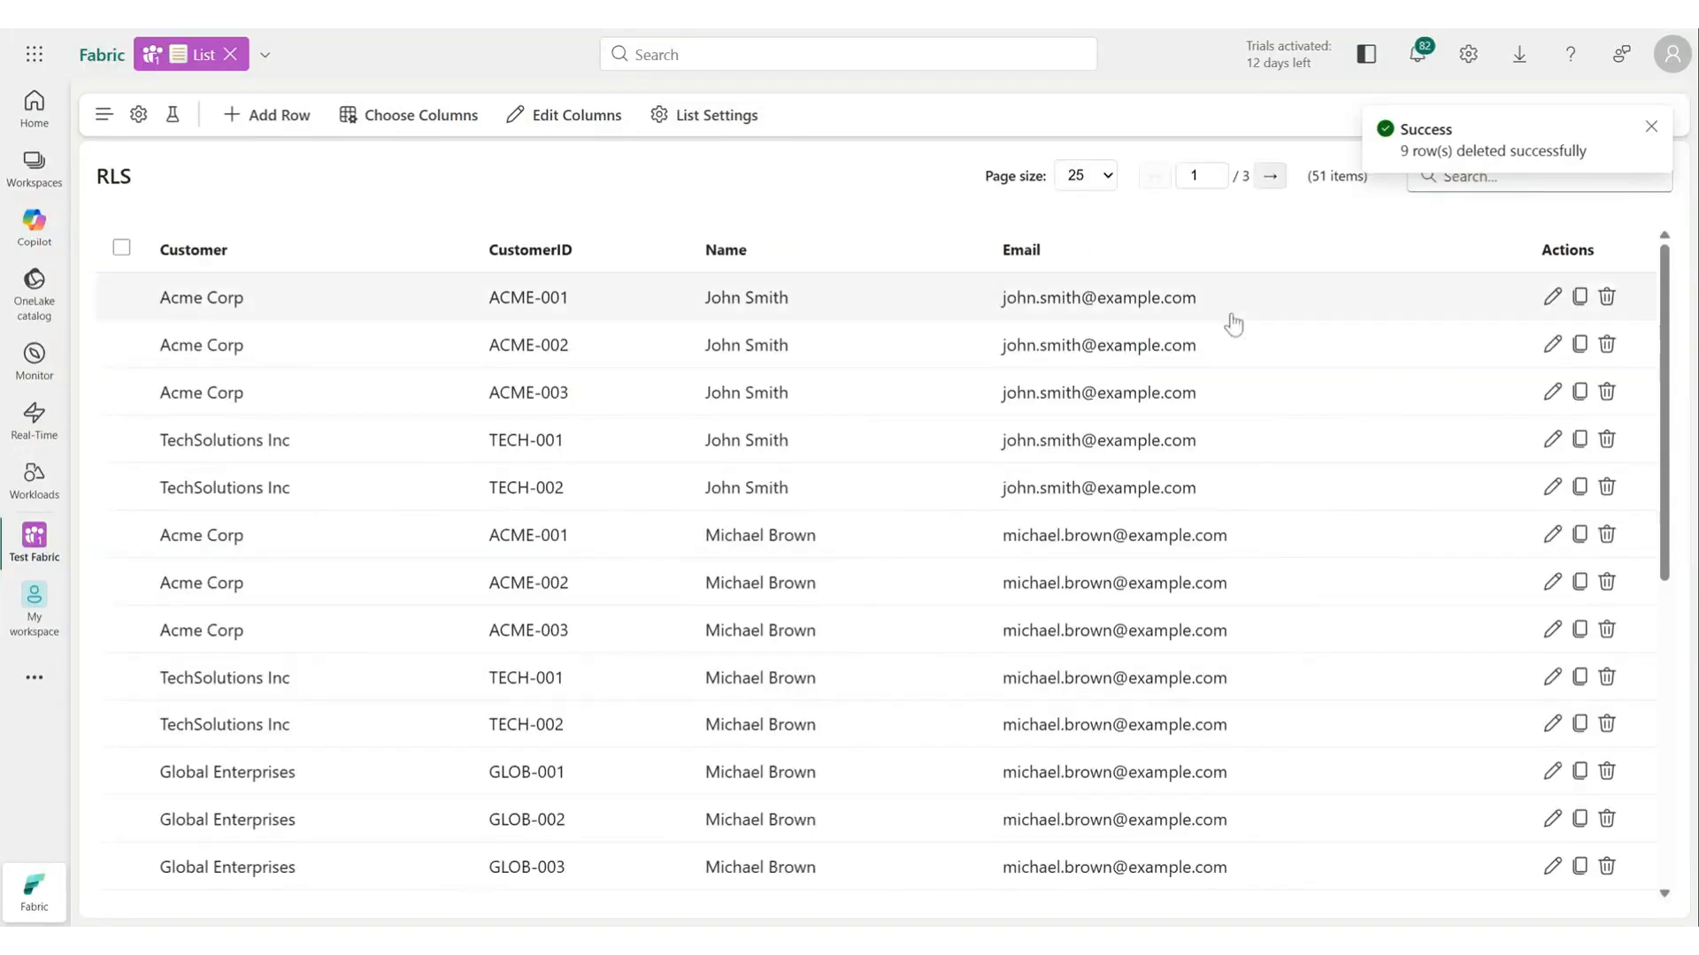
pyautogui.write('John')
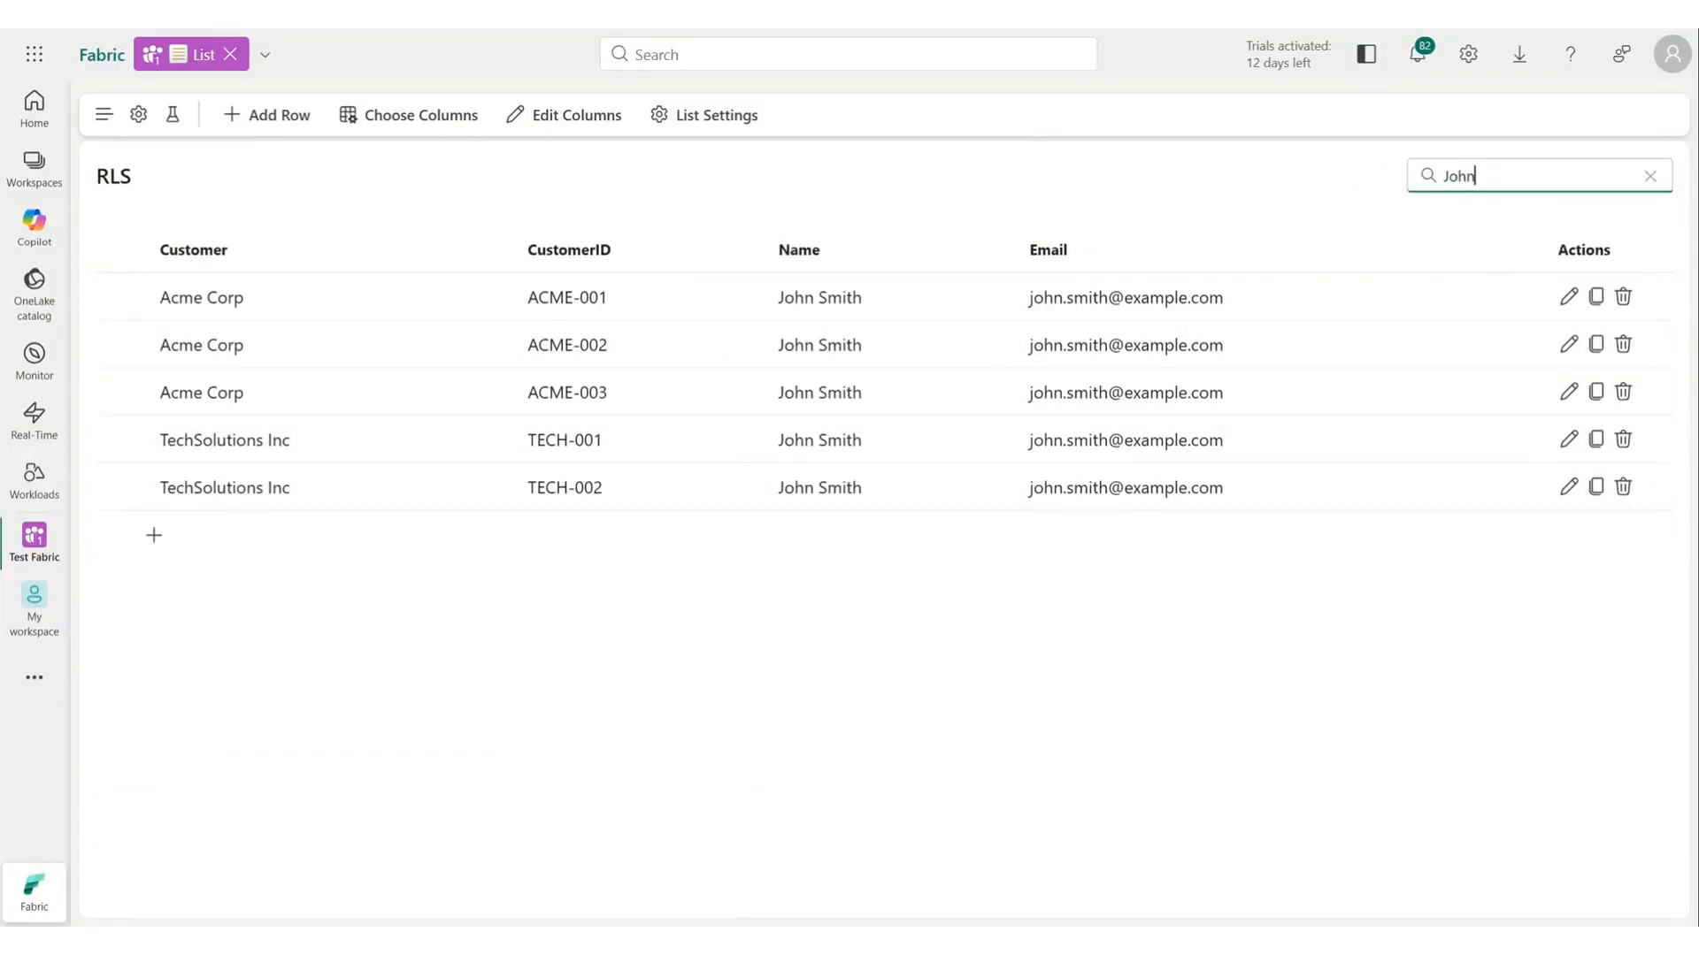
pyautogui.click(124, 297)
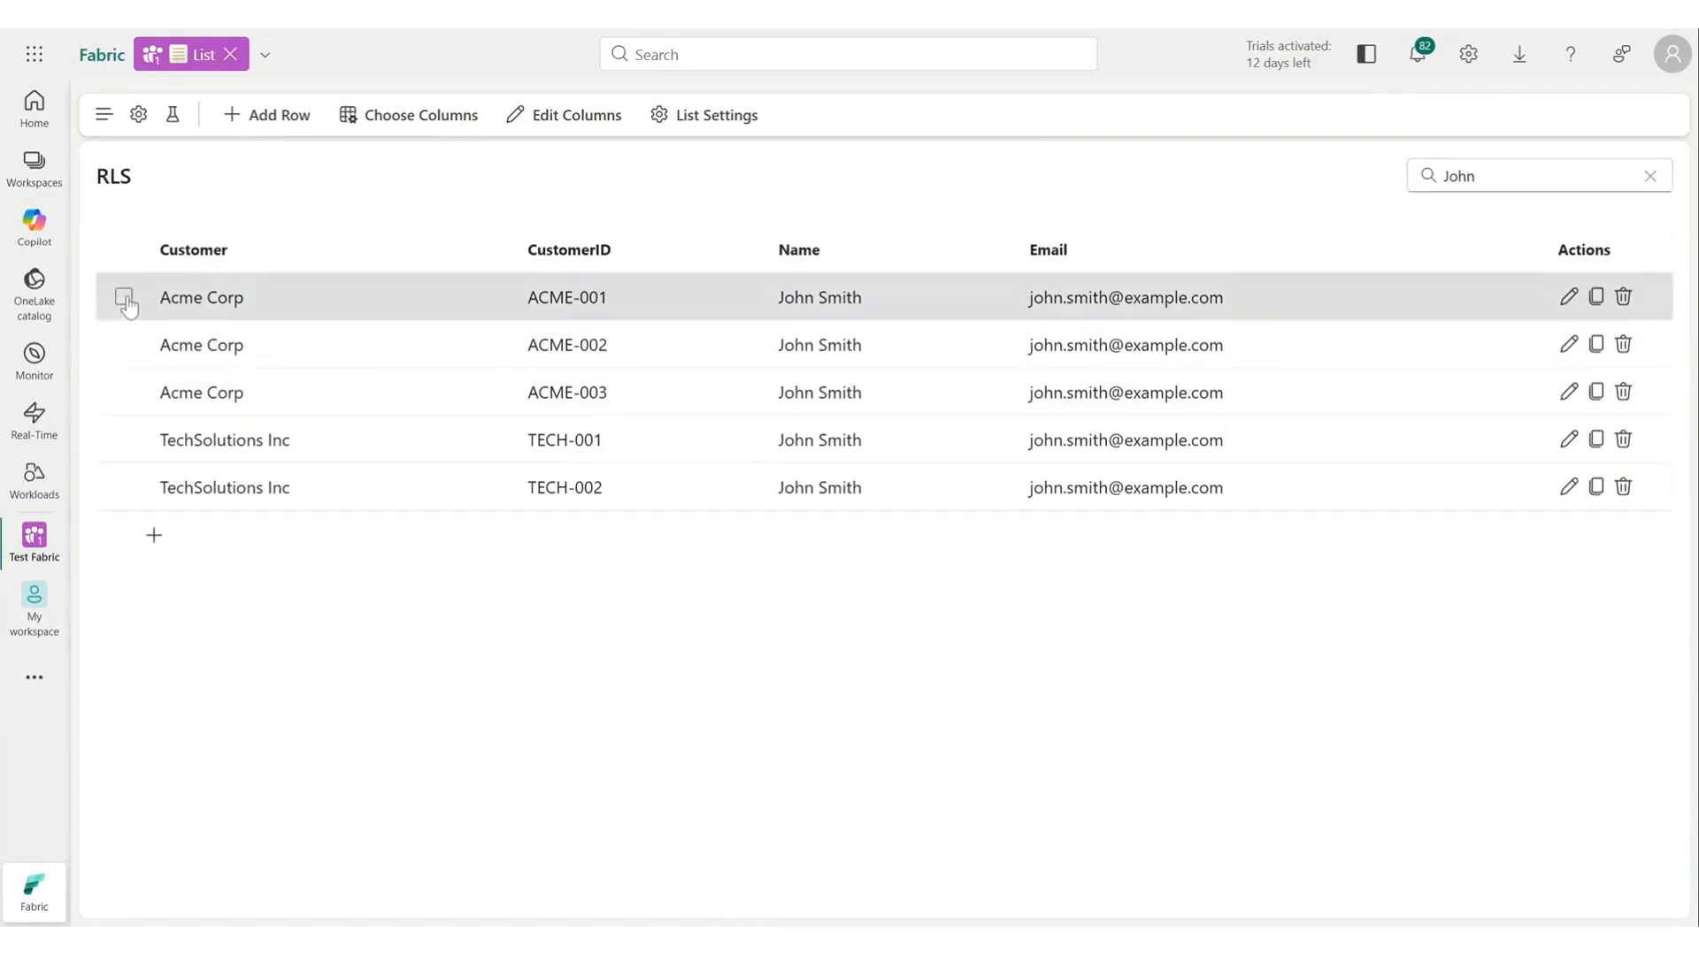
pyautogui.click(124, 345)
pyautogui.click(124, 392)
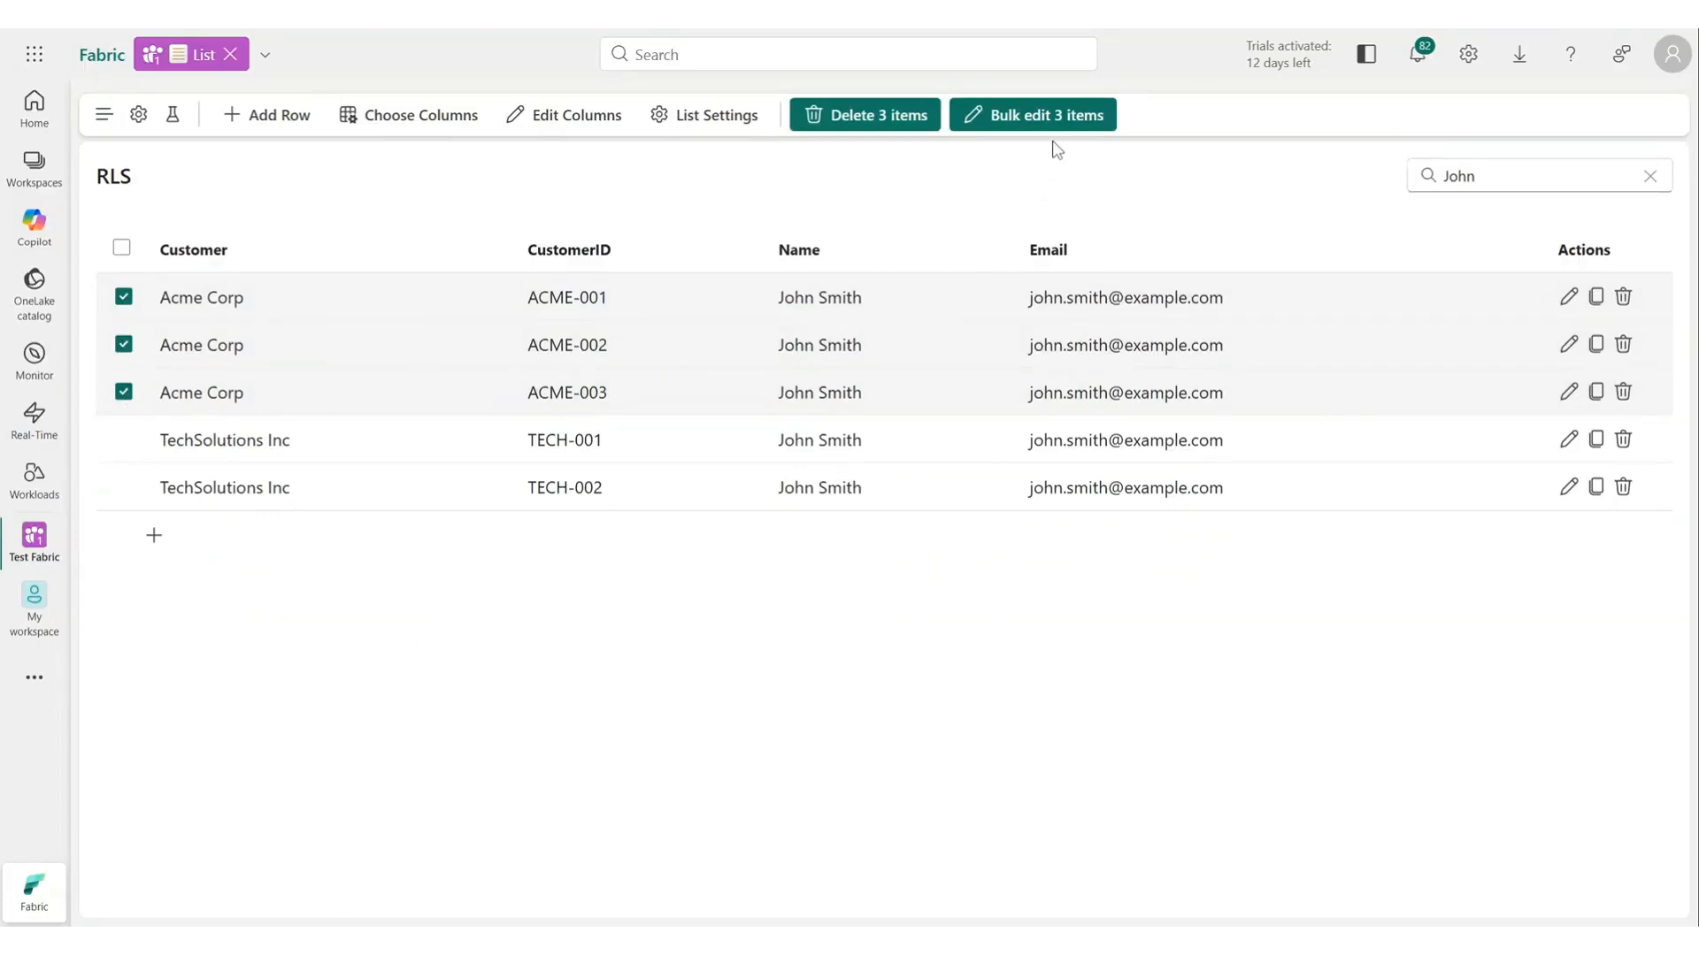
pyautogui.click(1064, 115)
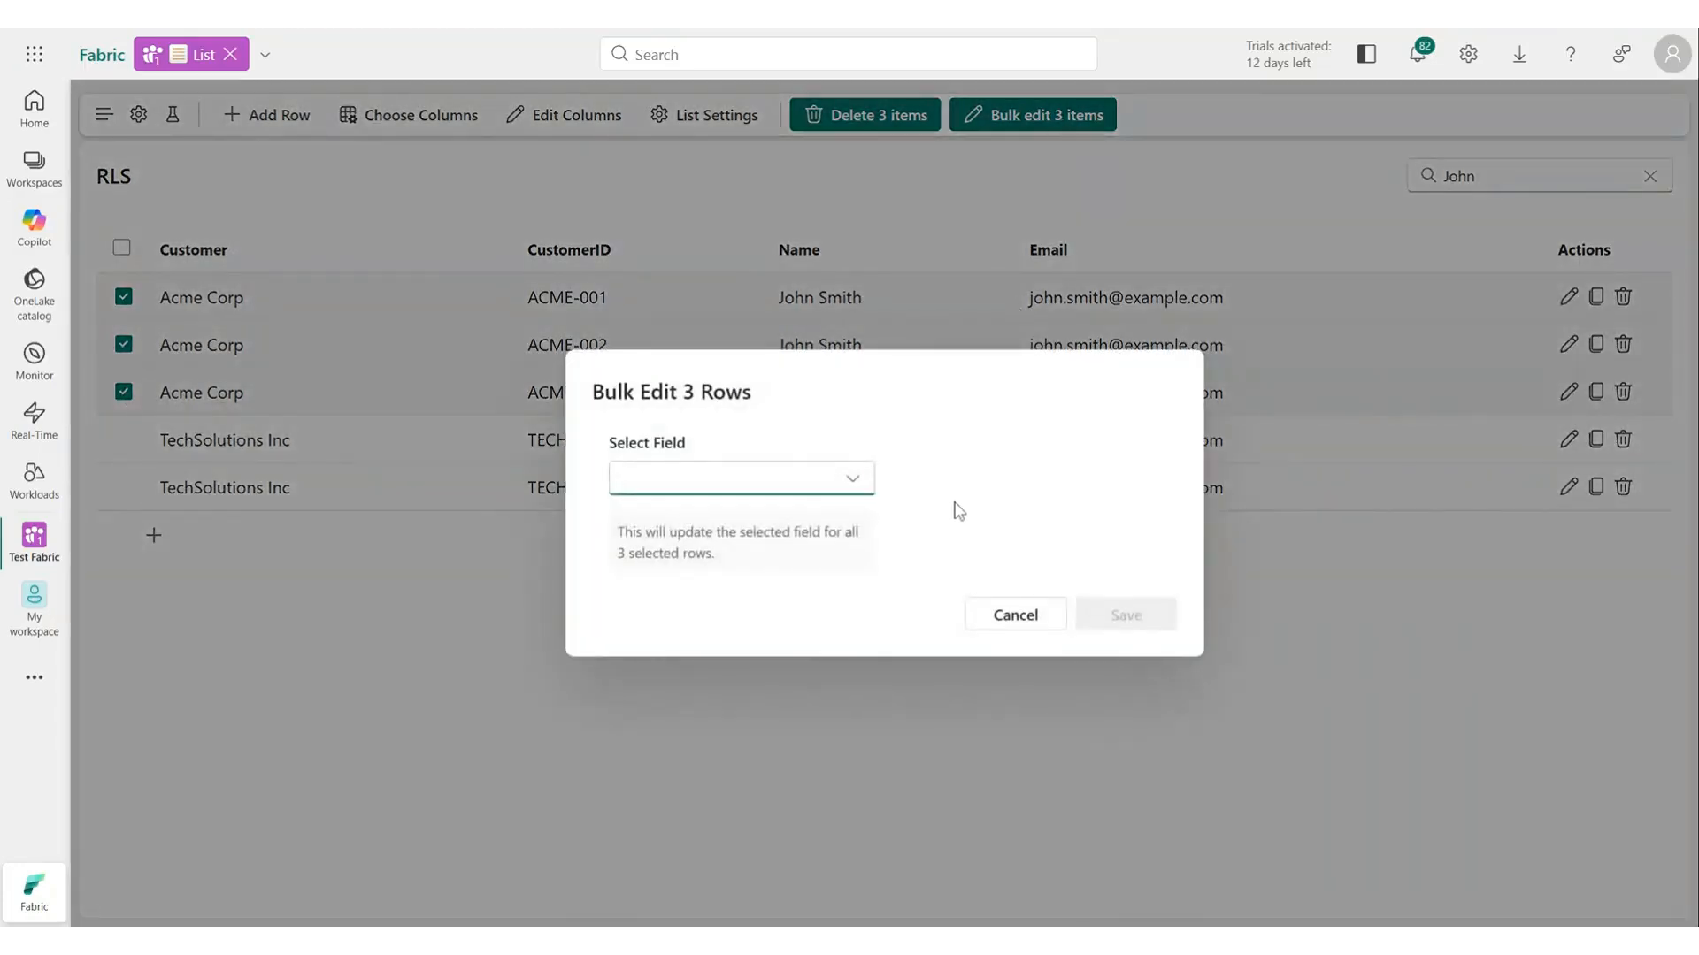
pyautogui.click(852, 480)
pyautogui.click(708, 518)
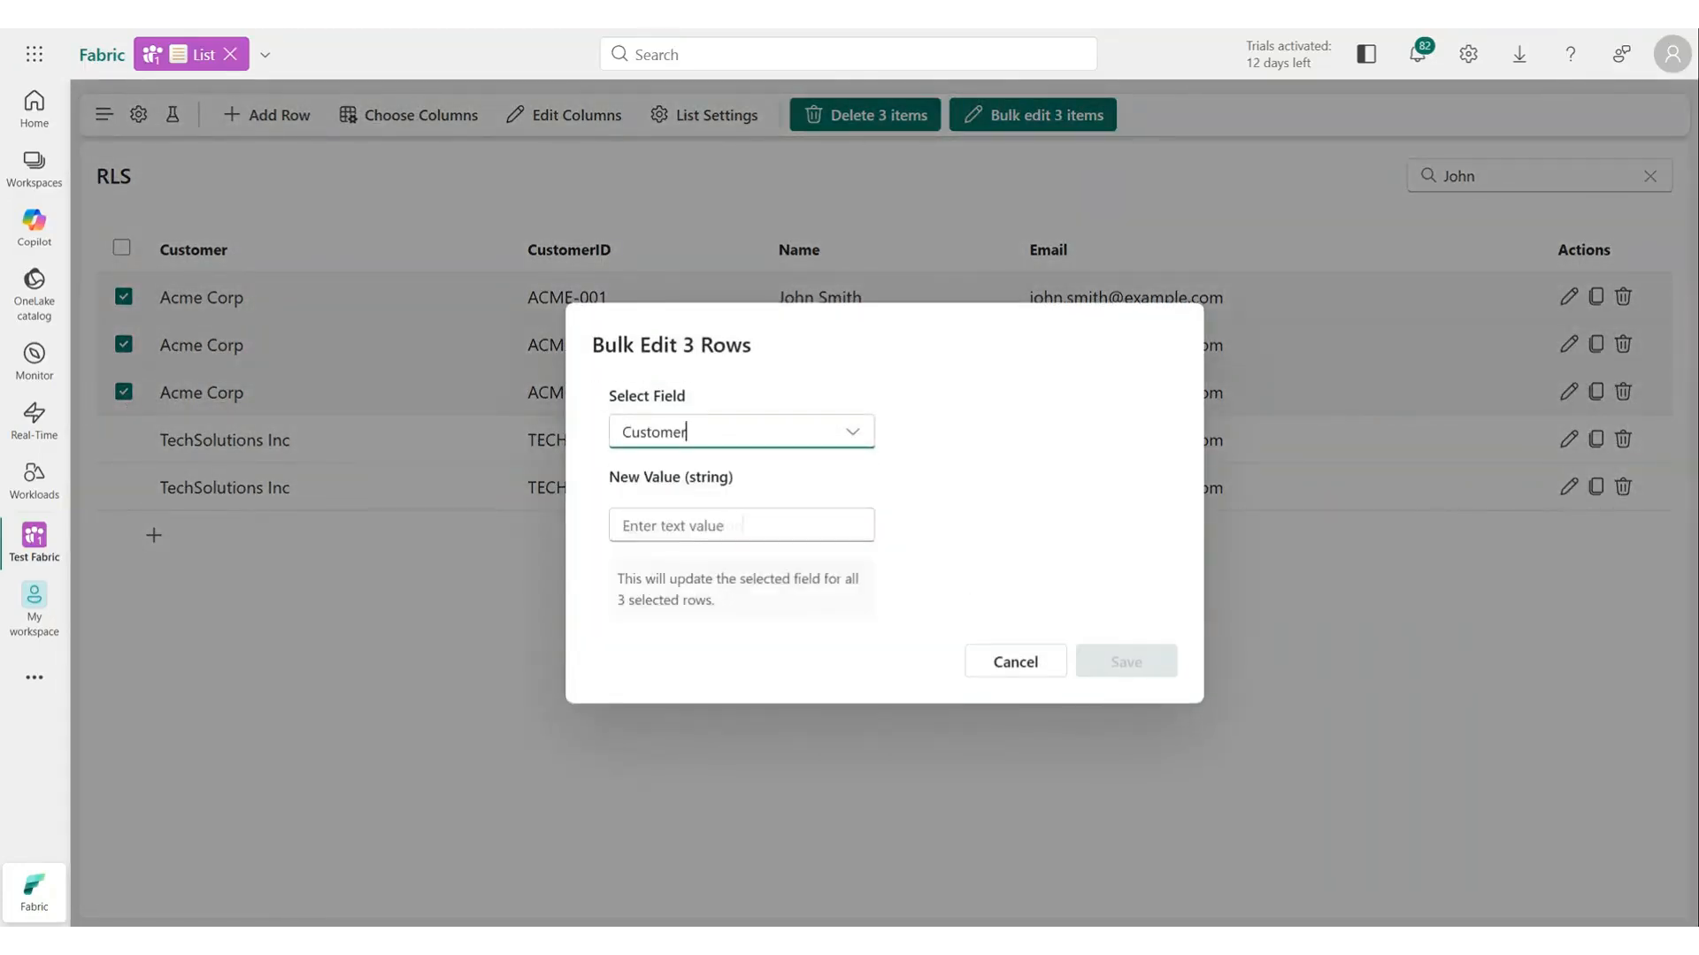
pyautogui.write('Acme Corporation')
pyautogui.click(1129, 662)
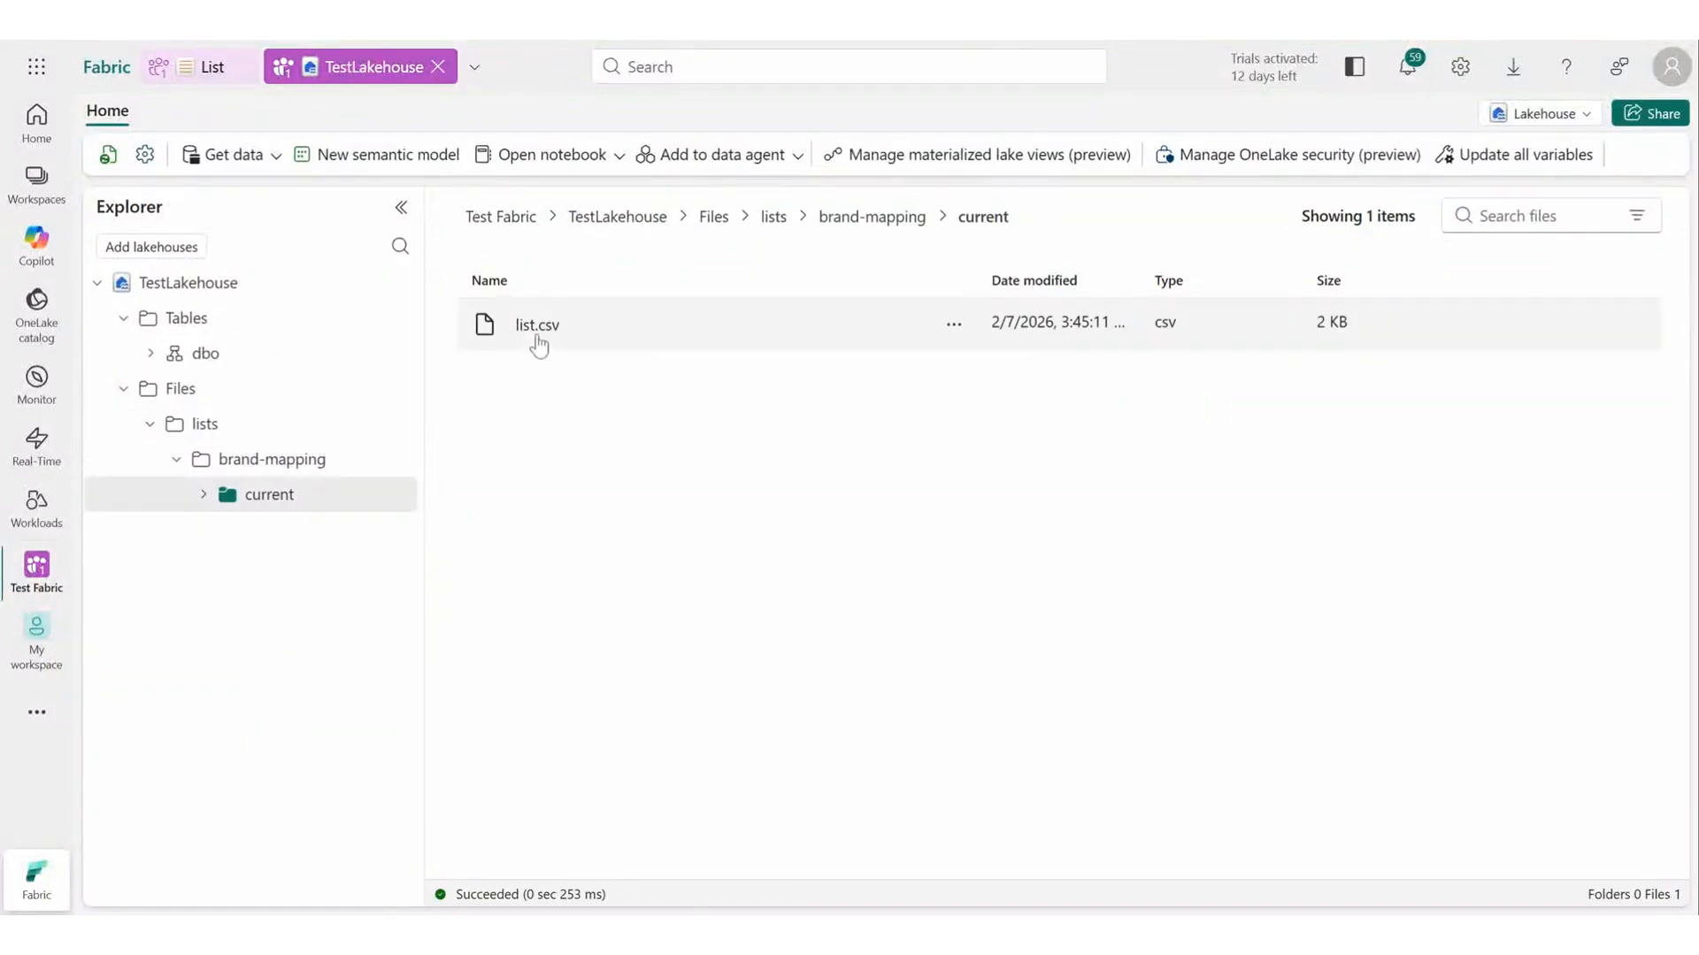
# Preview the brand-mapping list.csv file in the lakehouse and add a Microsoft OneLake shortcut under the dbo schema.
pyautogui.click(534, 332)
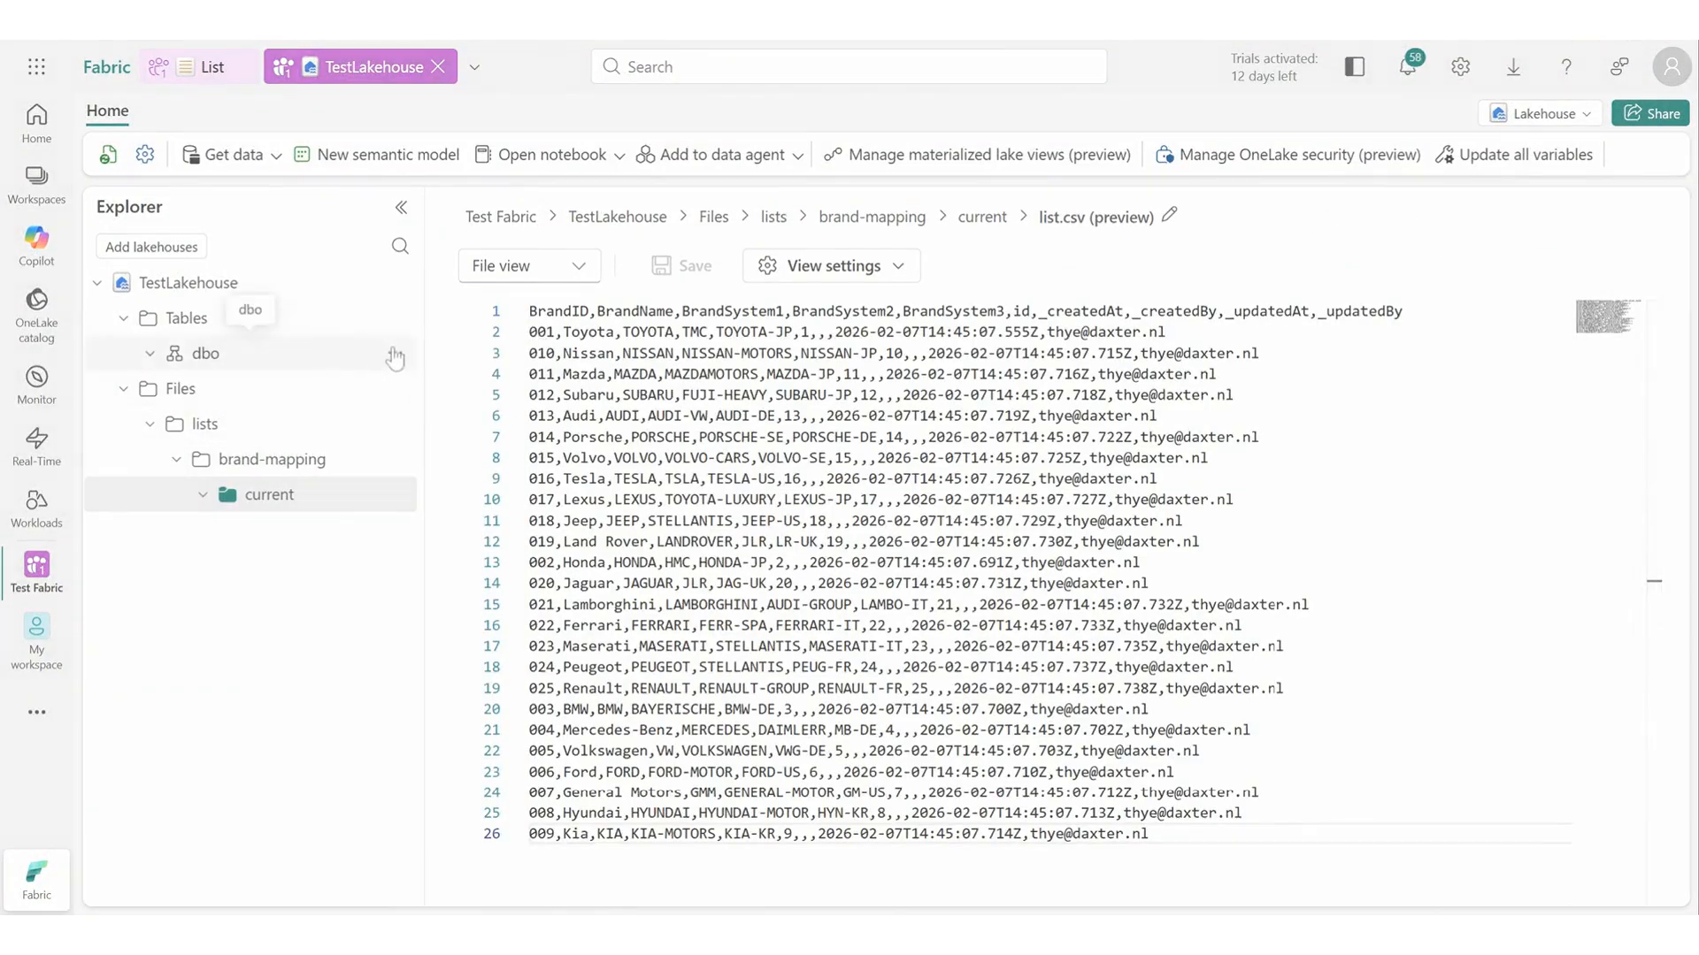
pyautogui.click(390, 353)
pyautogui.click(438, 386)
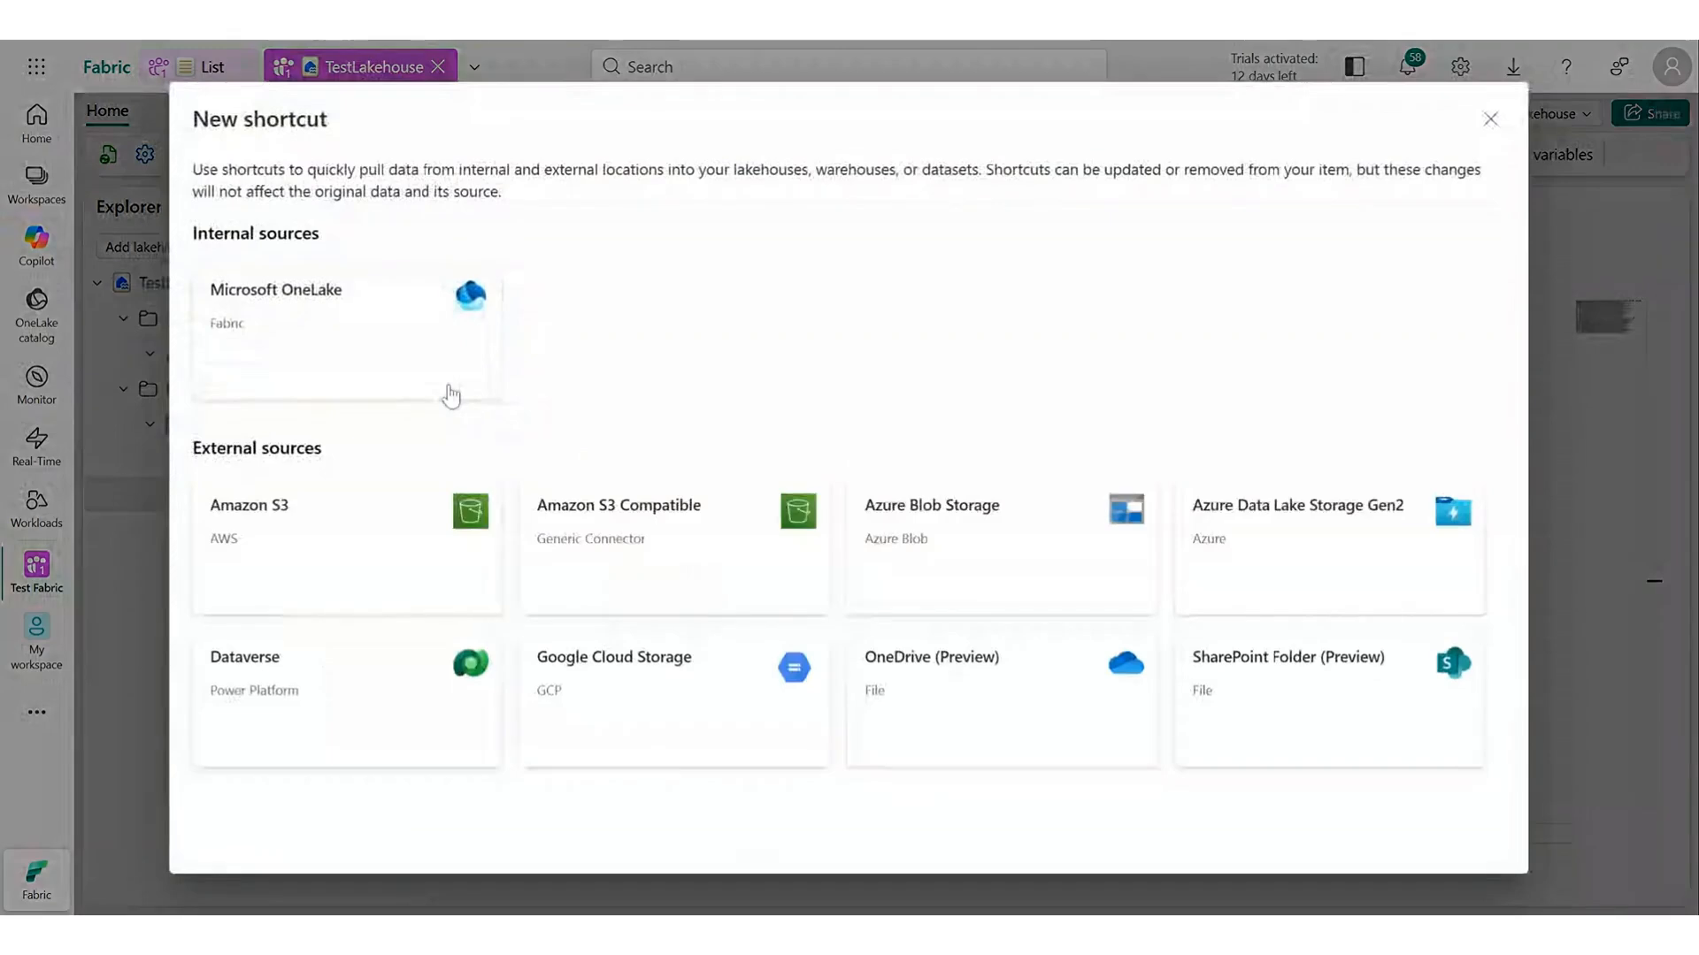
pyautogui.click(441, 374)
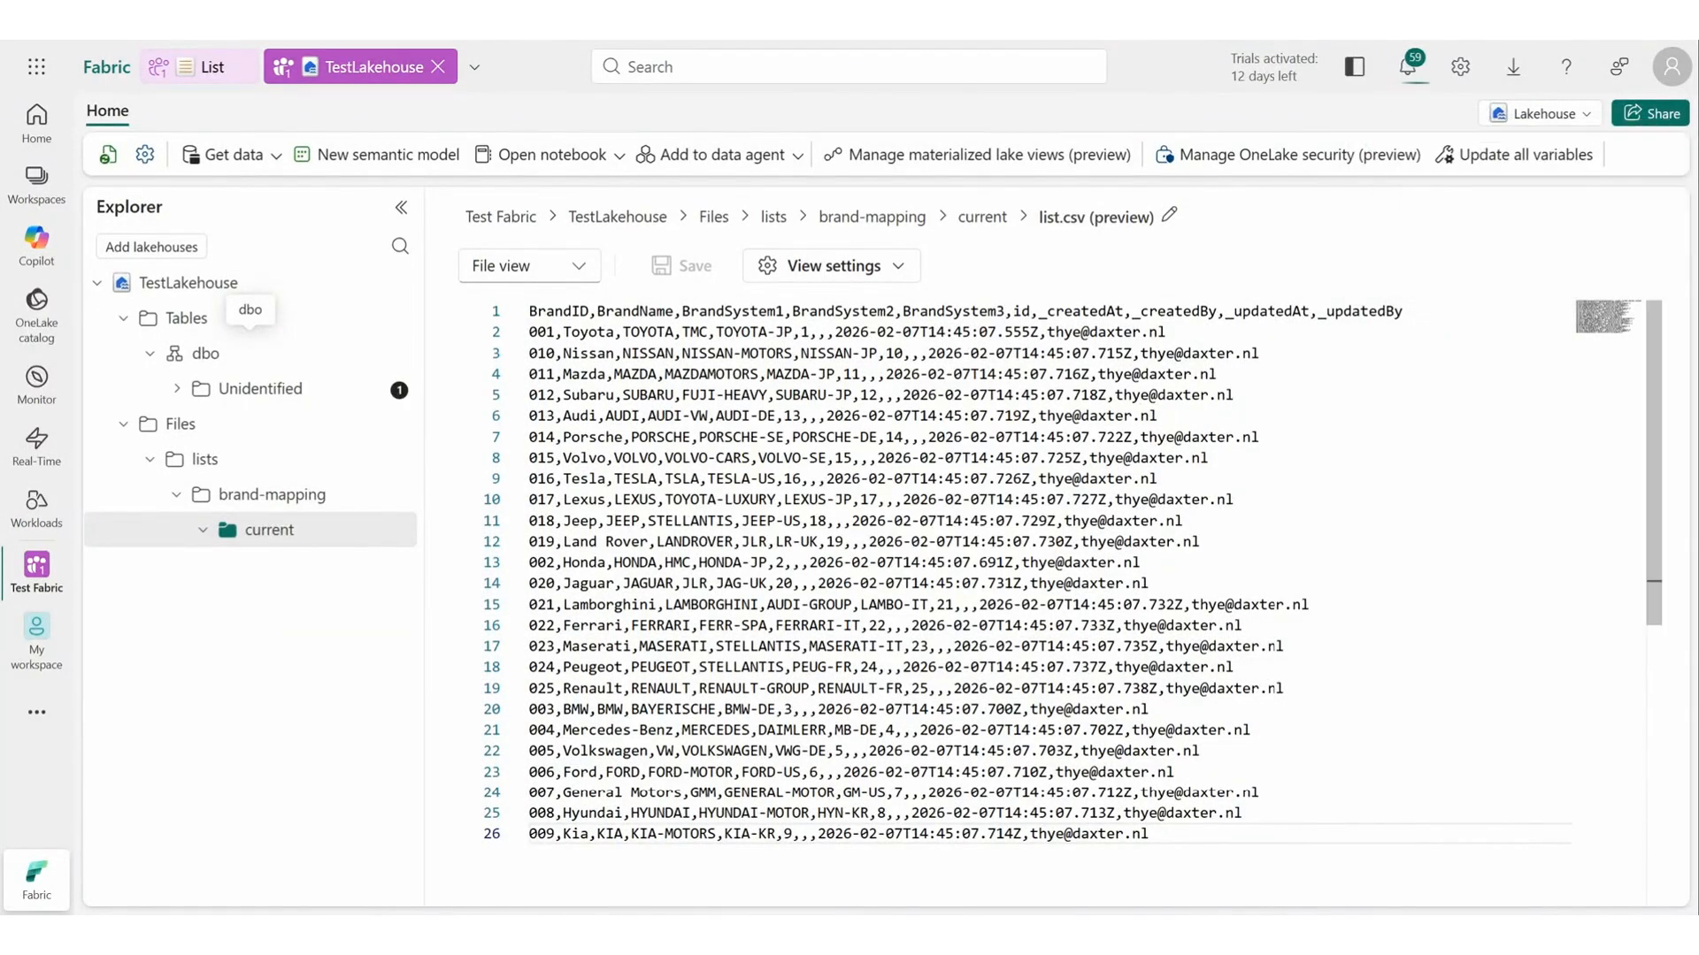
# Refresh the dbo schema and open its Unidentified folder.
pyautogui.click(398, 353)
pyautogui.click(453, 470)
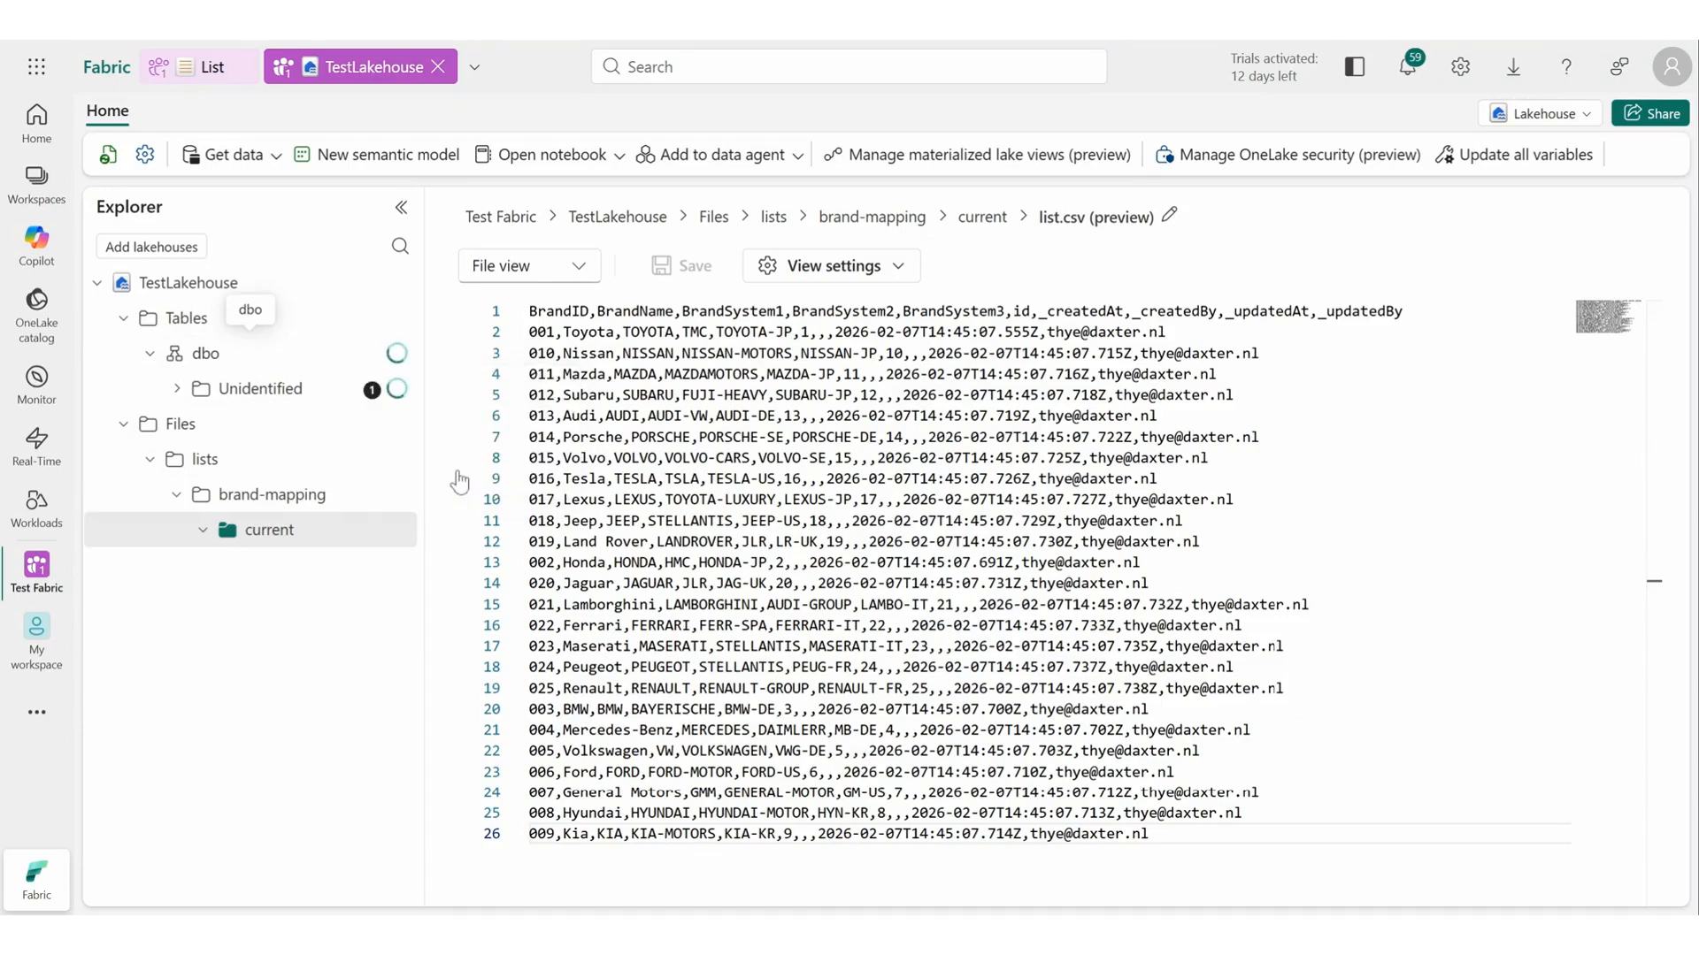
pyautogui.click(257, 387)
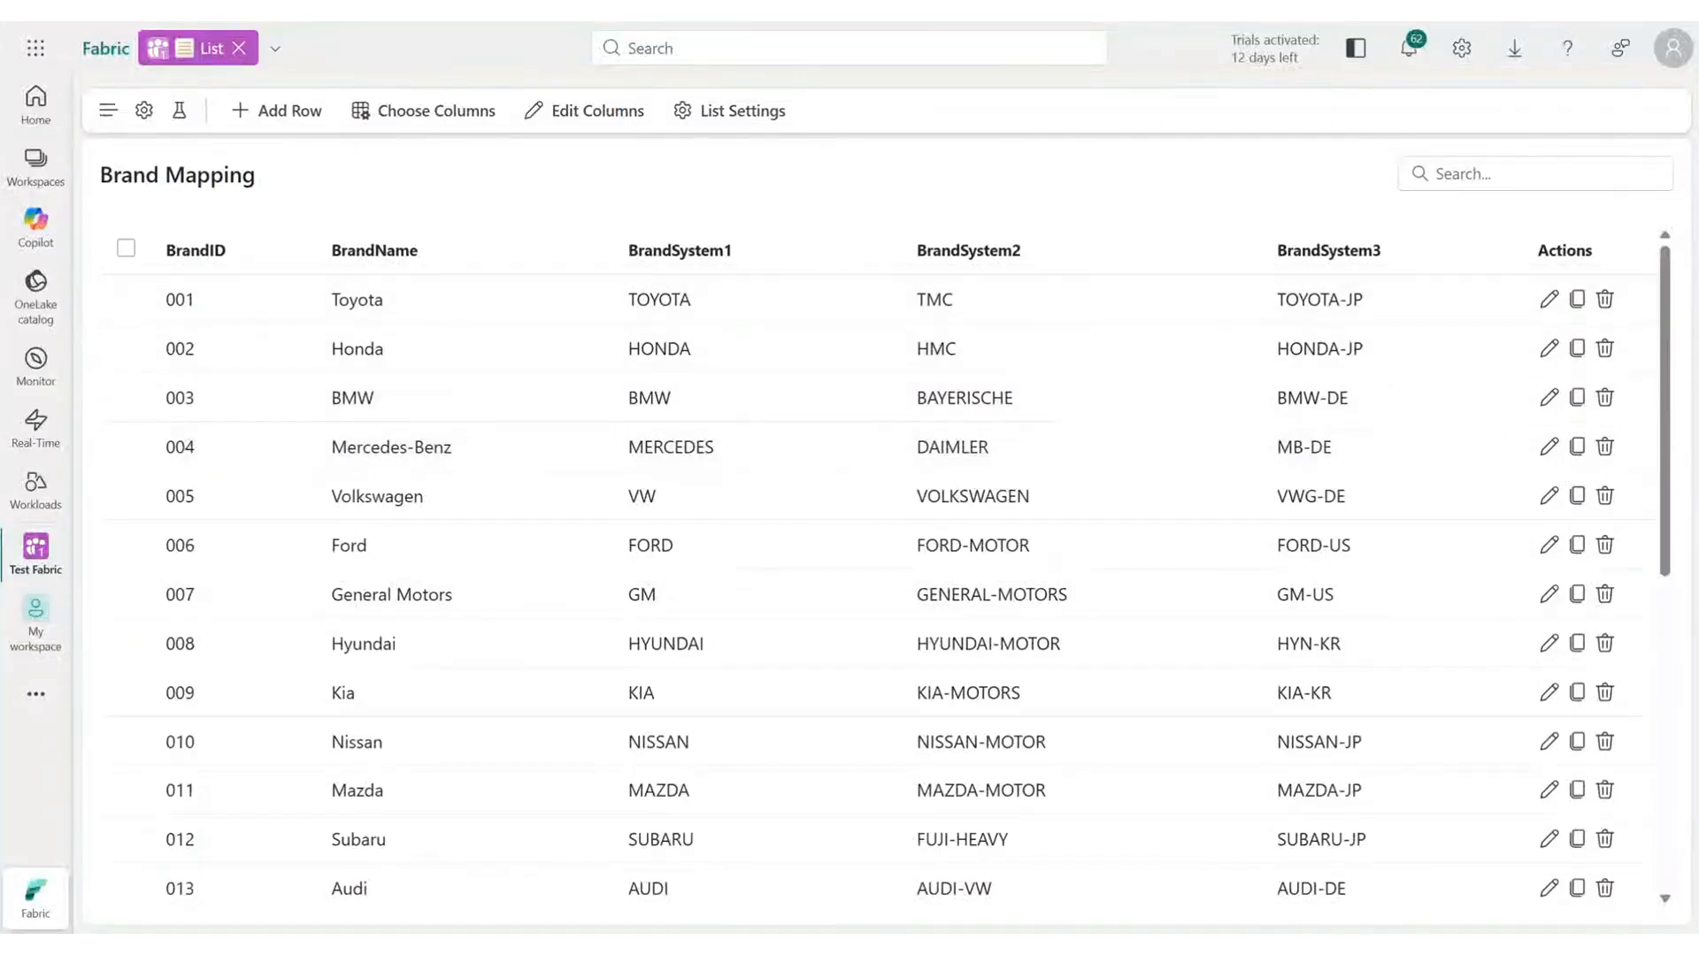
# In the Brand Mapping list settings, select Notebook 1 to execute after saving.
pyautogui.click(711, 115)
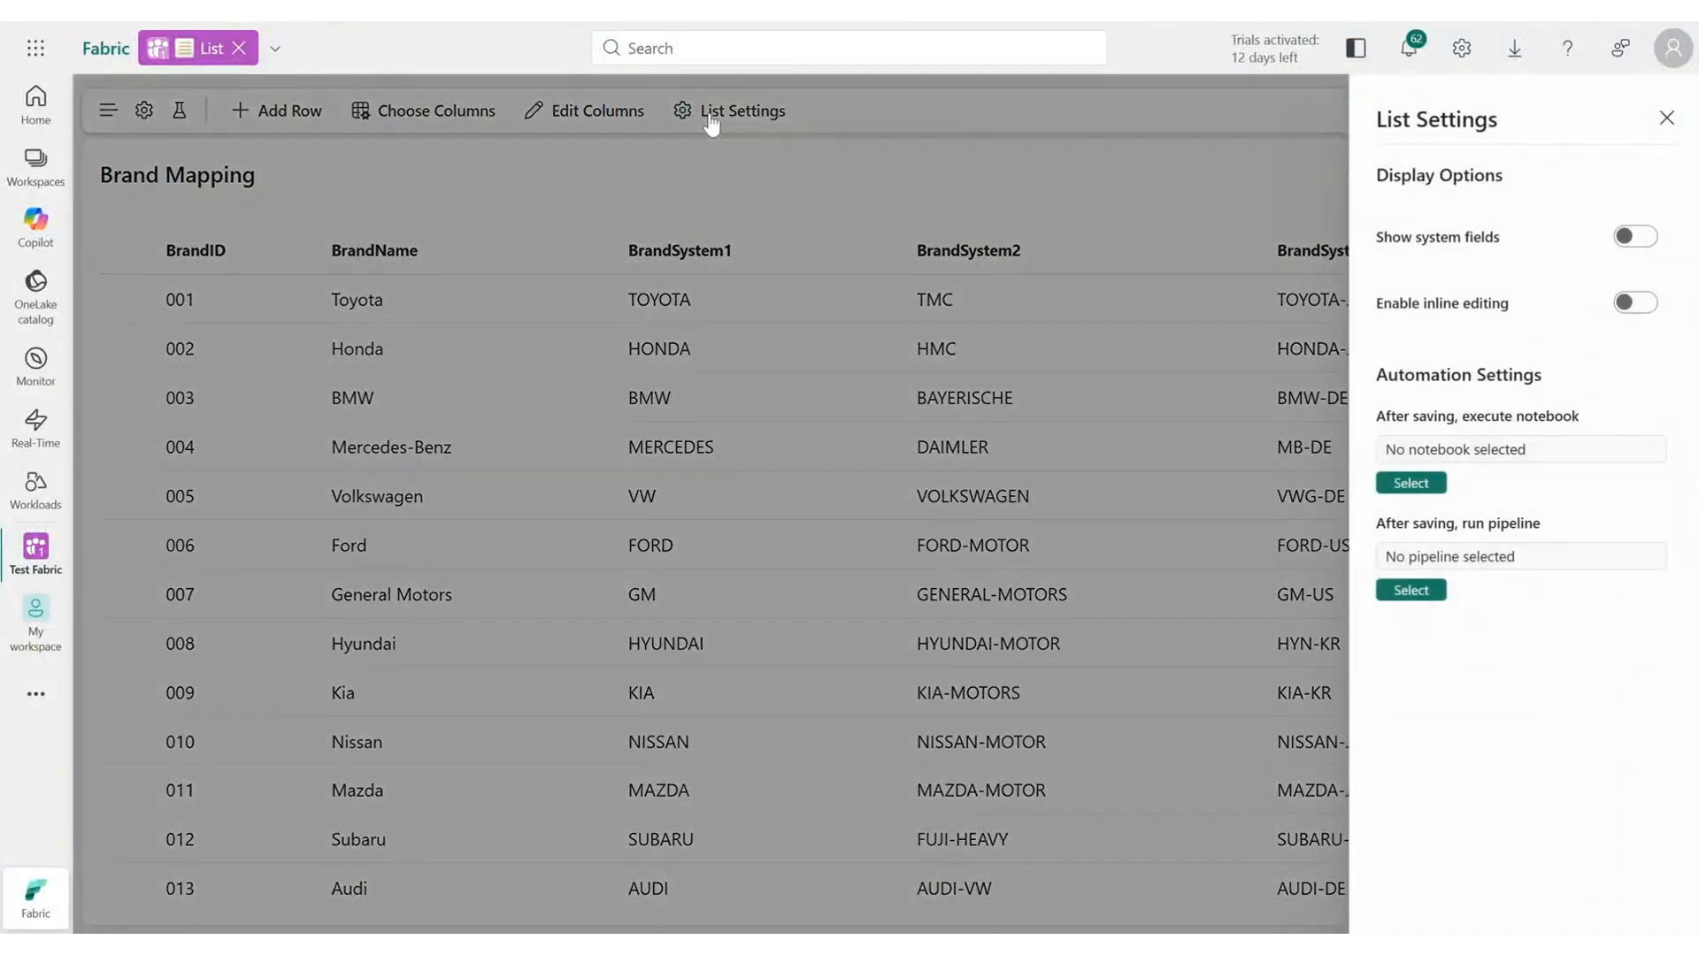
pyautogui.click(1411, 483)
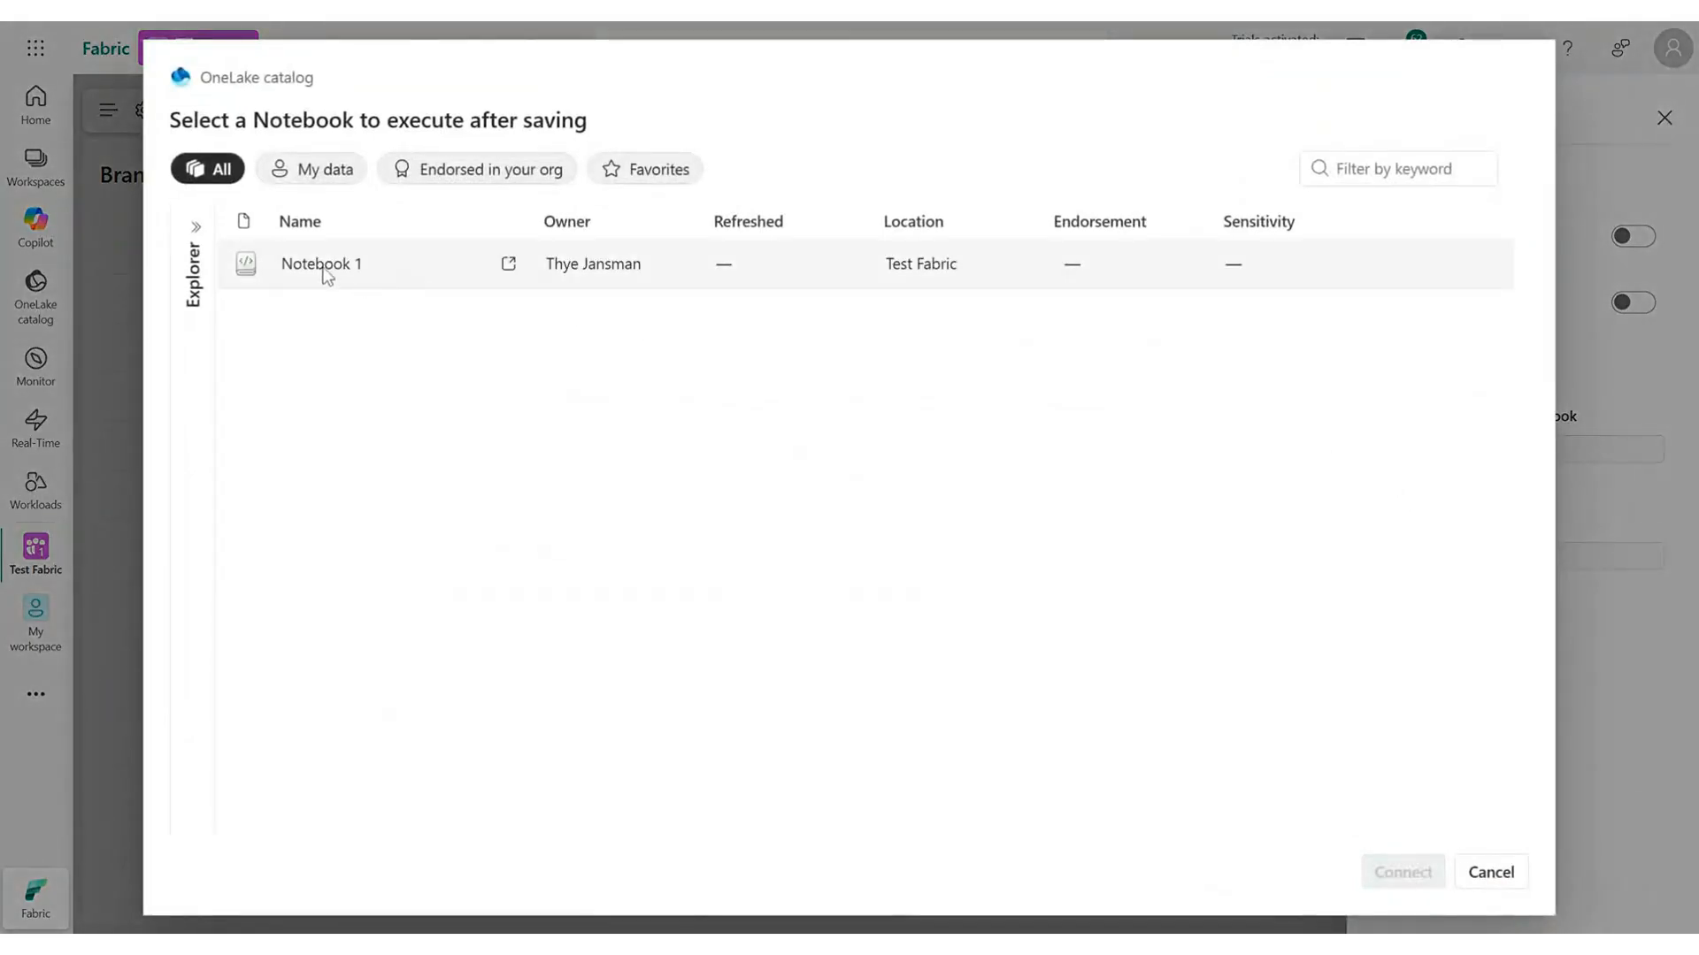
pyautogui.click(322, 267)
pyautogui.click(1391, 876)
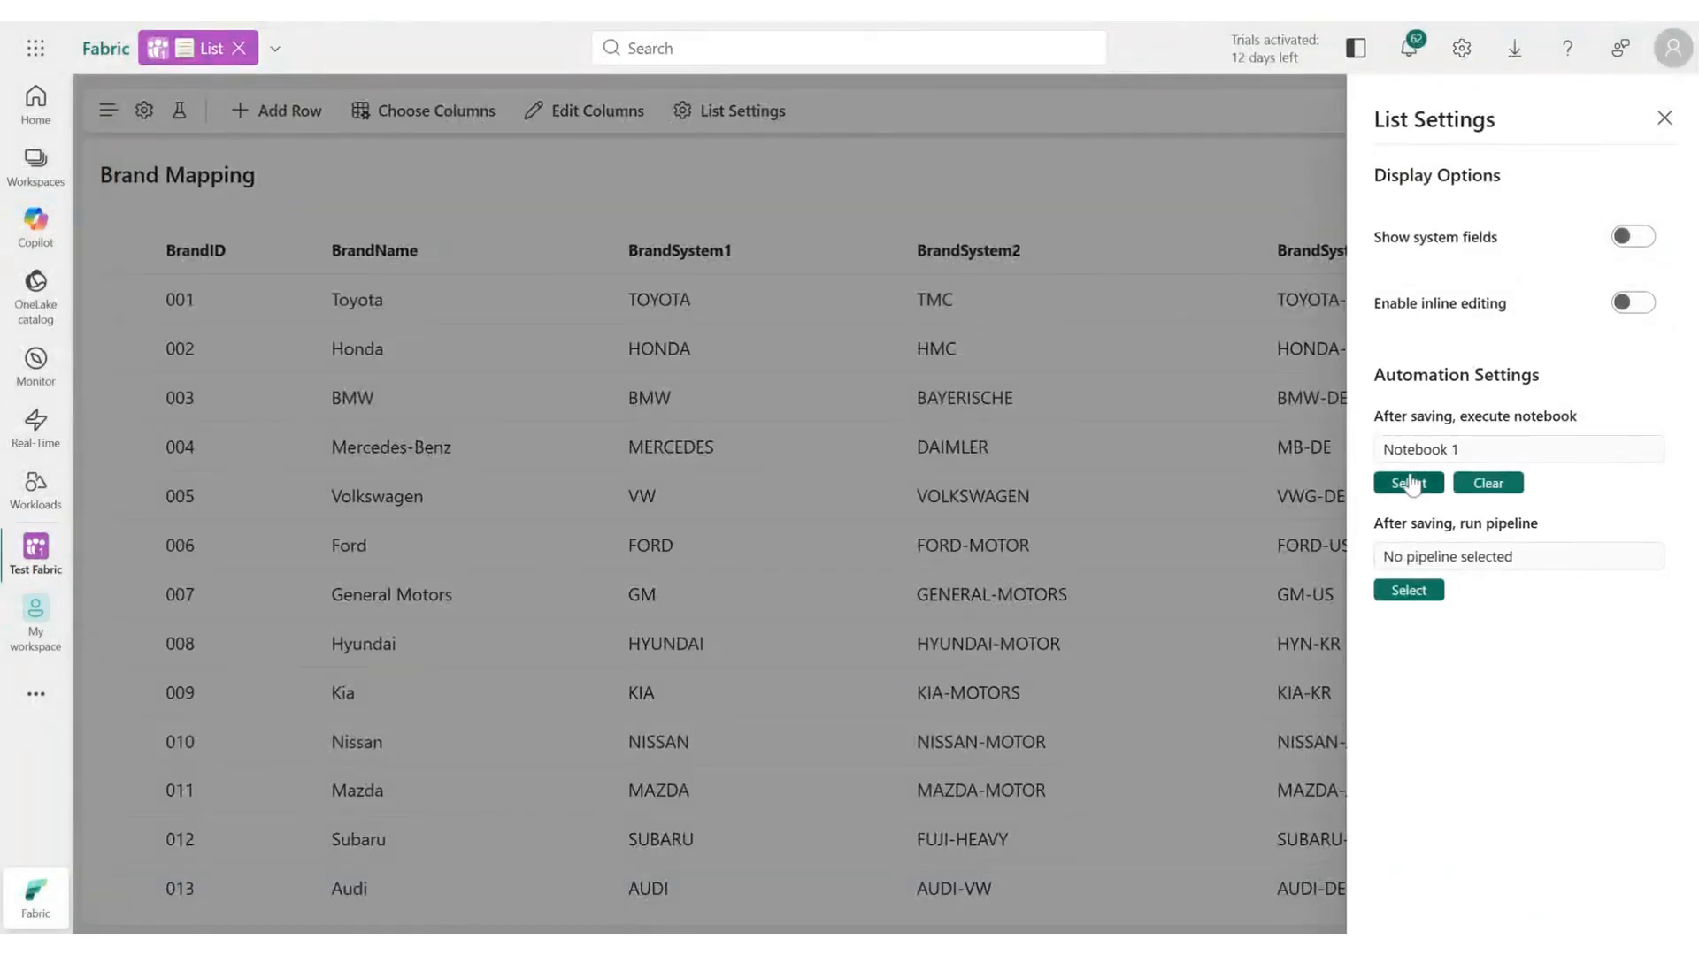
pyautogui.click(1664, 119)
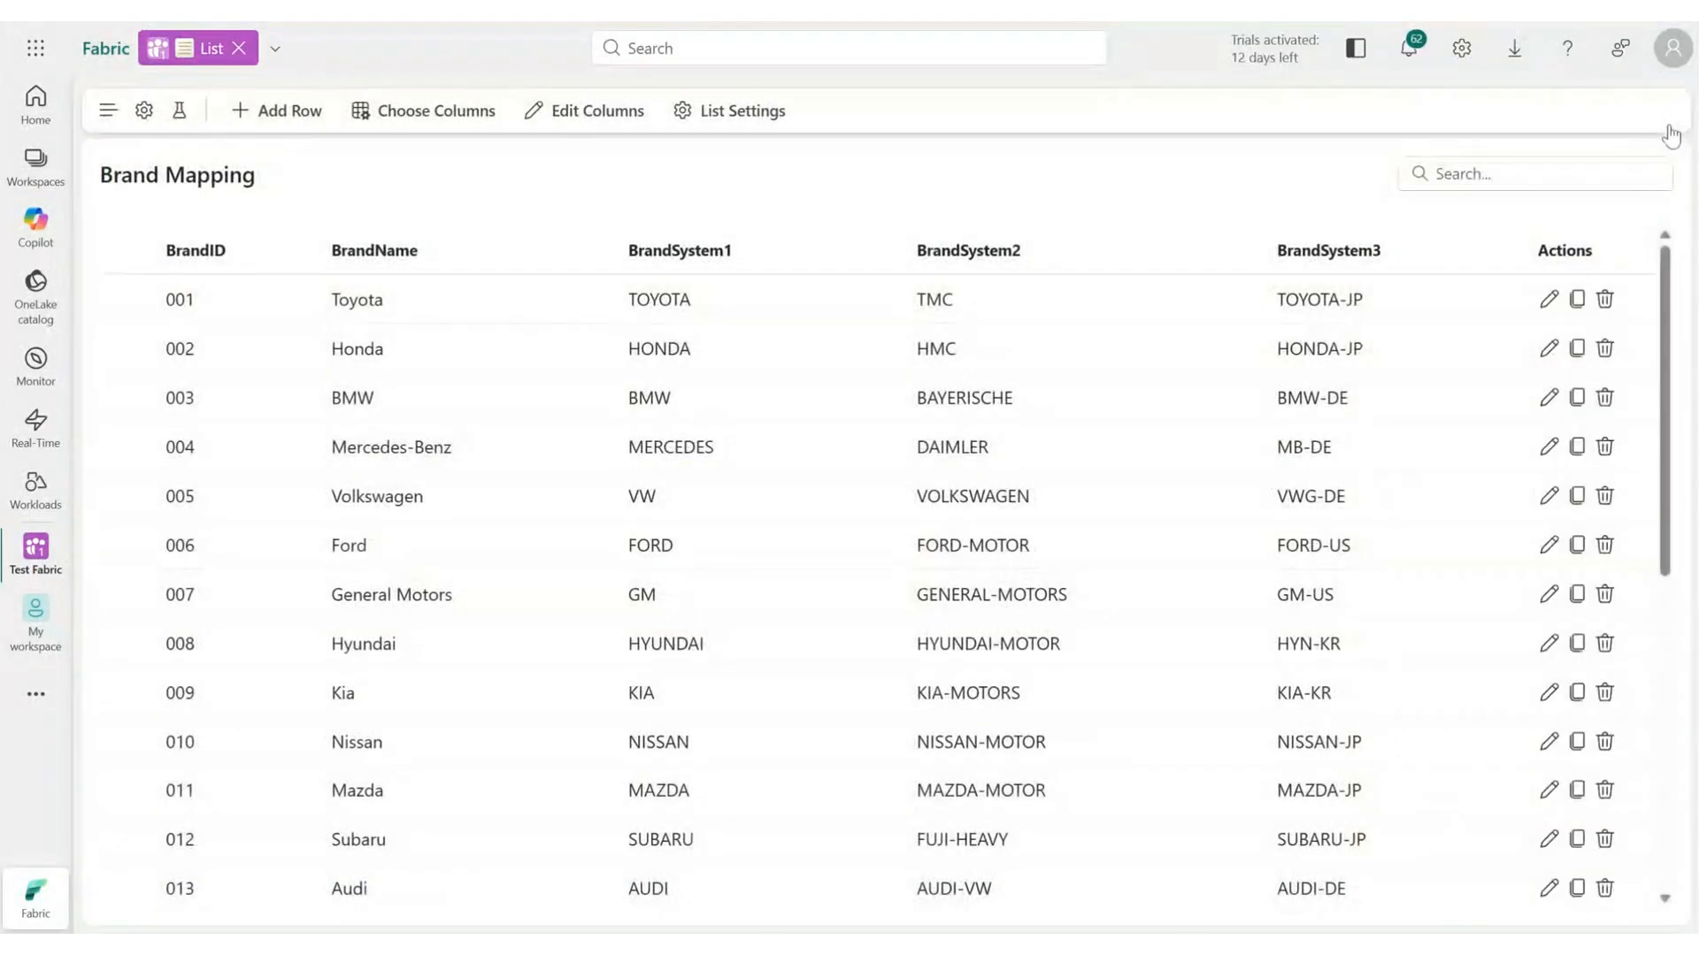
# Change Mercedes-Benz's BrandSystem3 to MB-DES and save the row.
pyautogui.click(1548, 447)
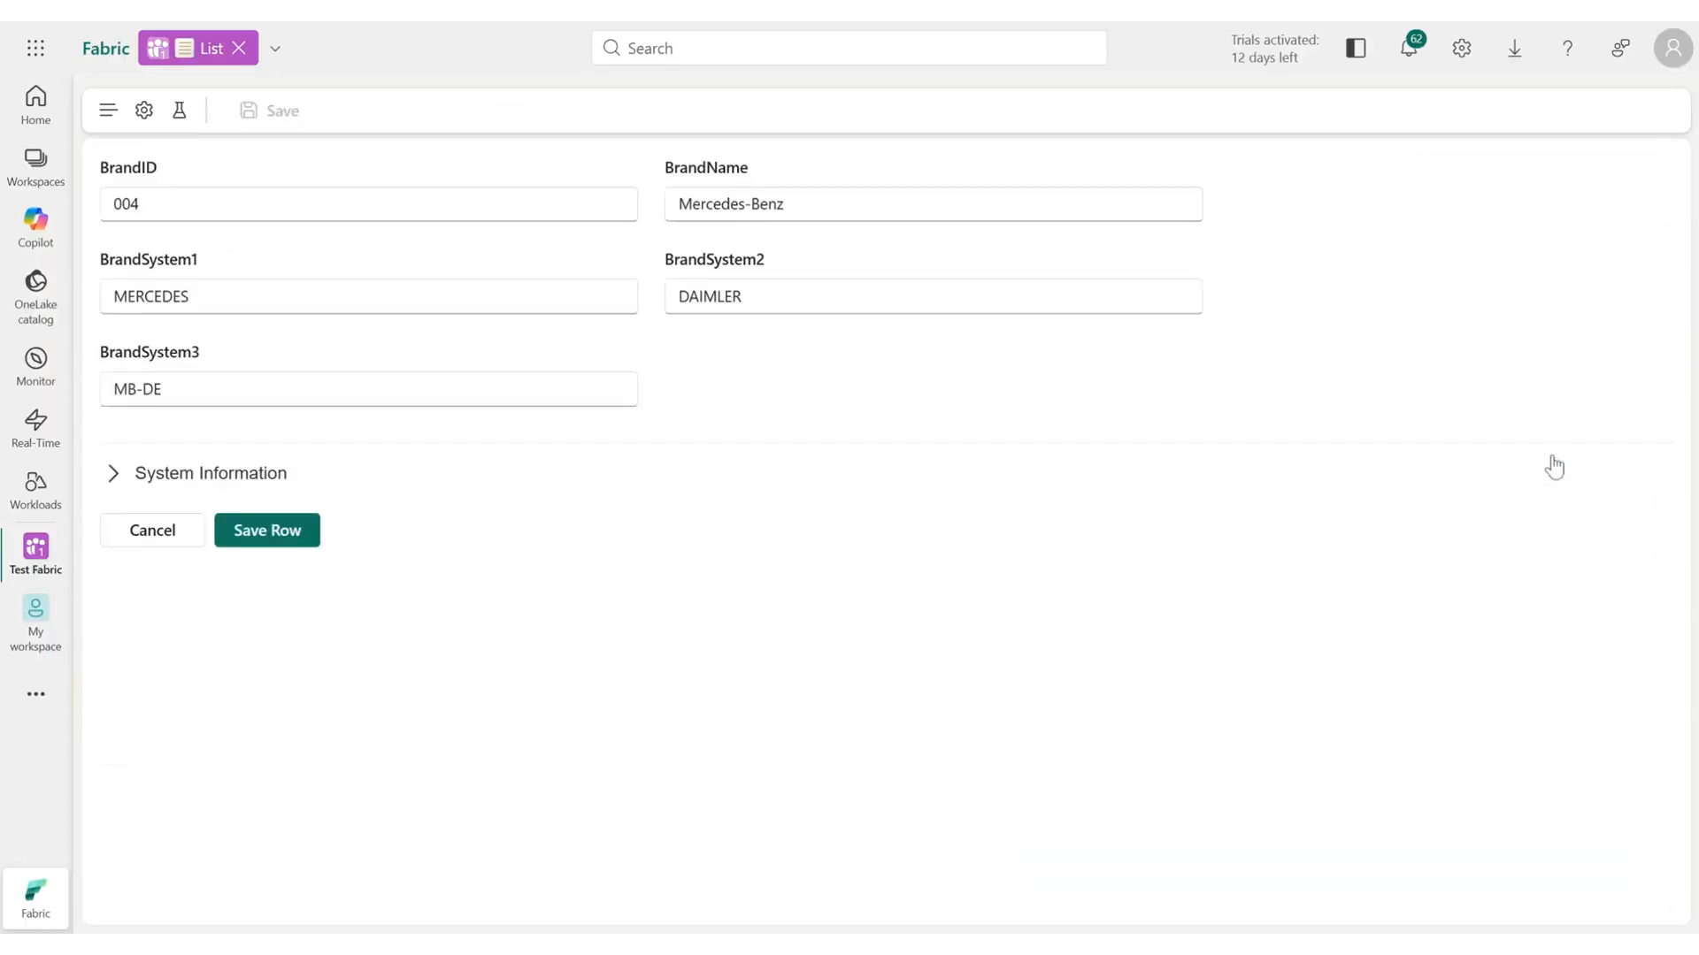
pyautogui.click(203, 365)
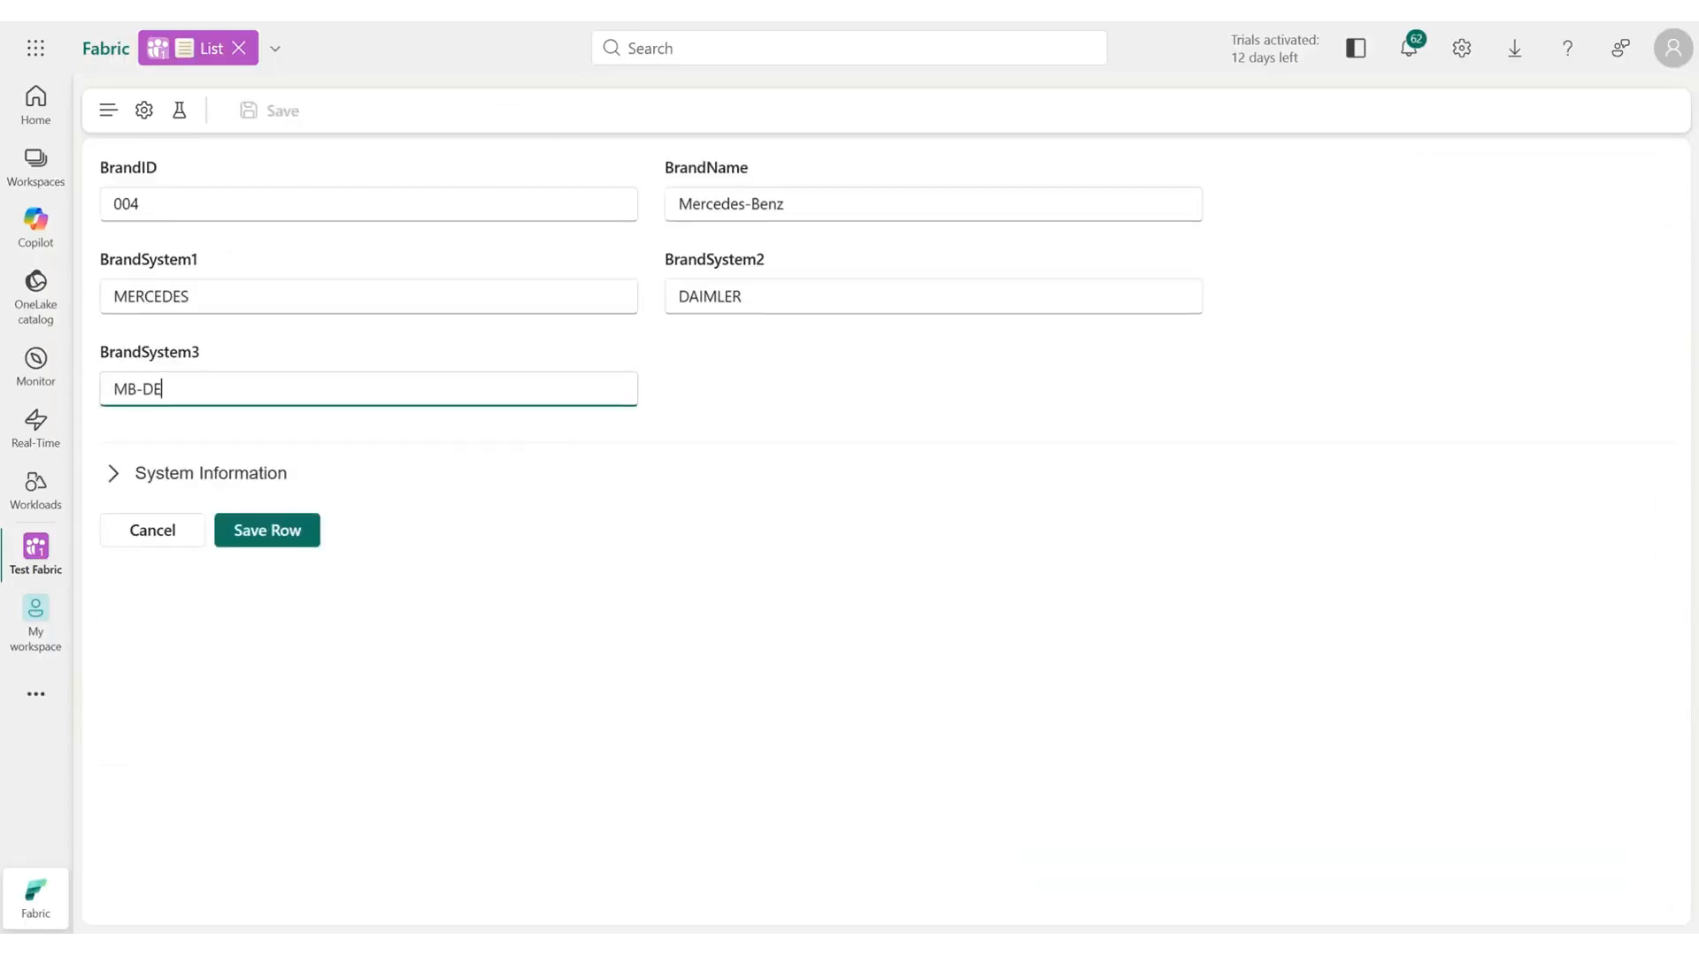
pyautogui.write('S')
pyautogui.click(253, 539)
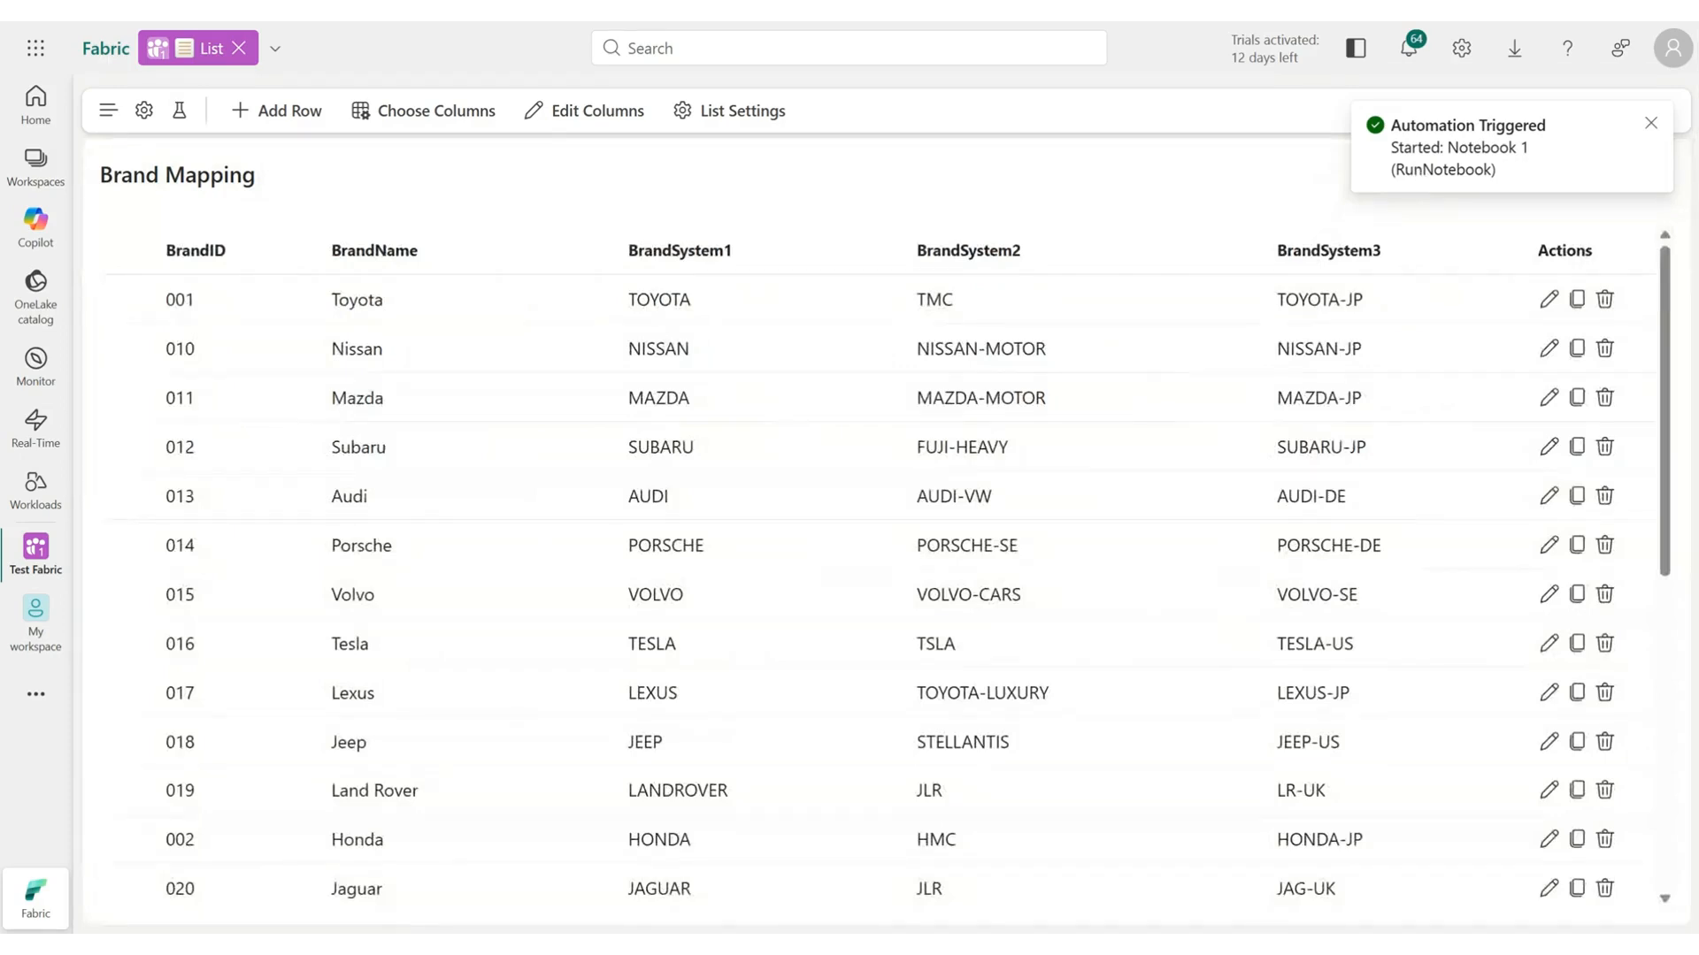
# Open the Monitor hub to check the triggered notebook run.
pyautogui.click(36, 363)
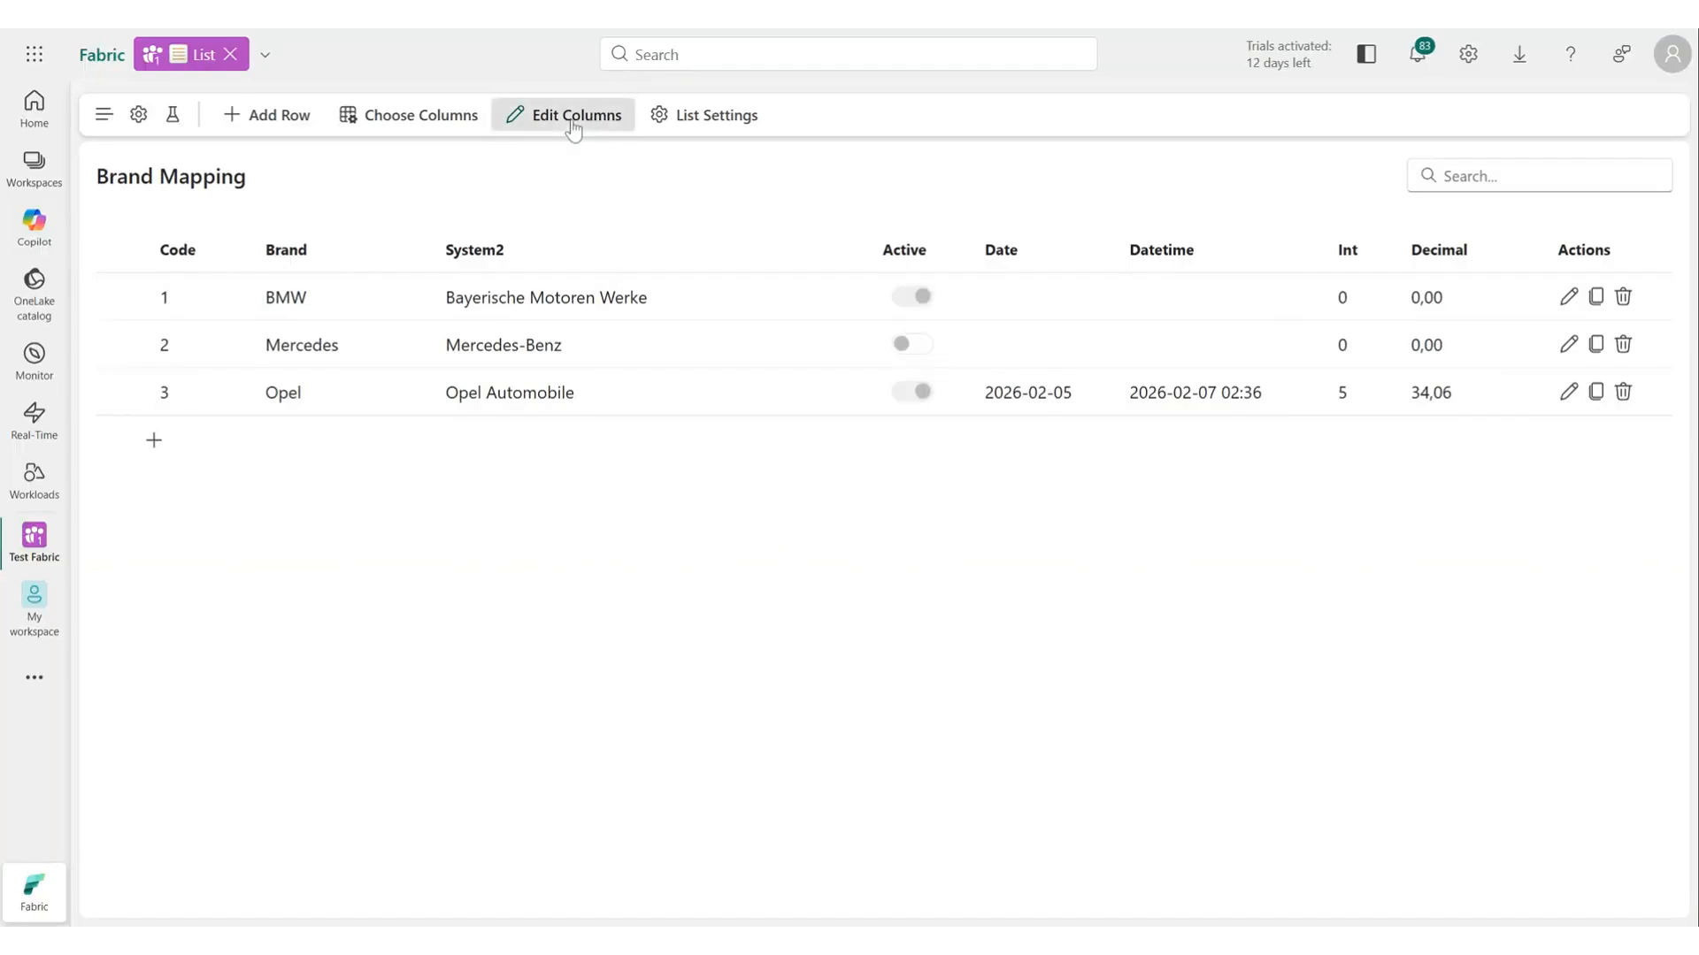
# Add a column named Run Pipeline with the Pipeline Button data type, linked to pipeline1.
pyautogui.click(571, 118)
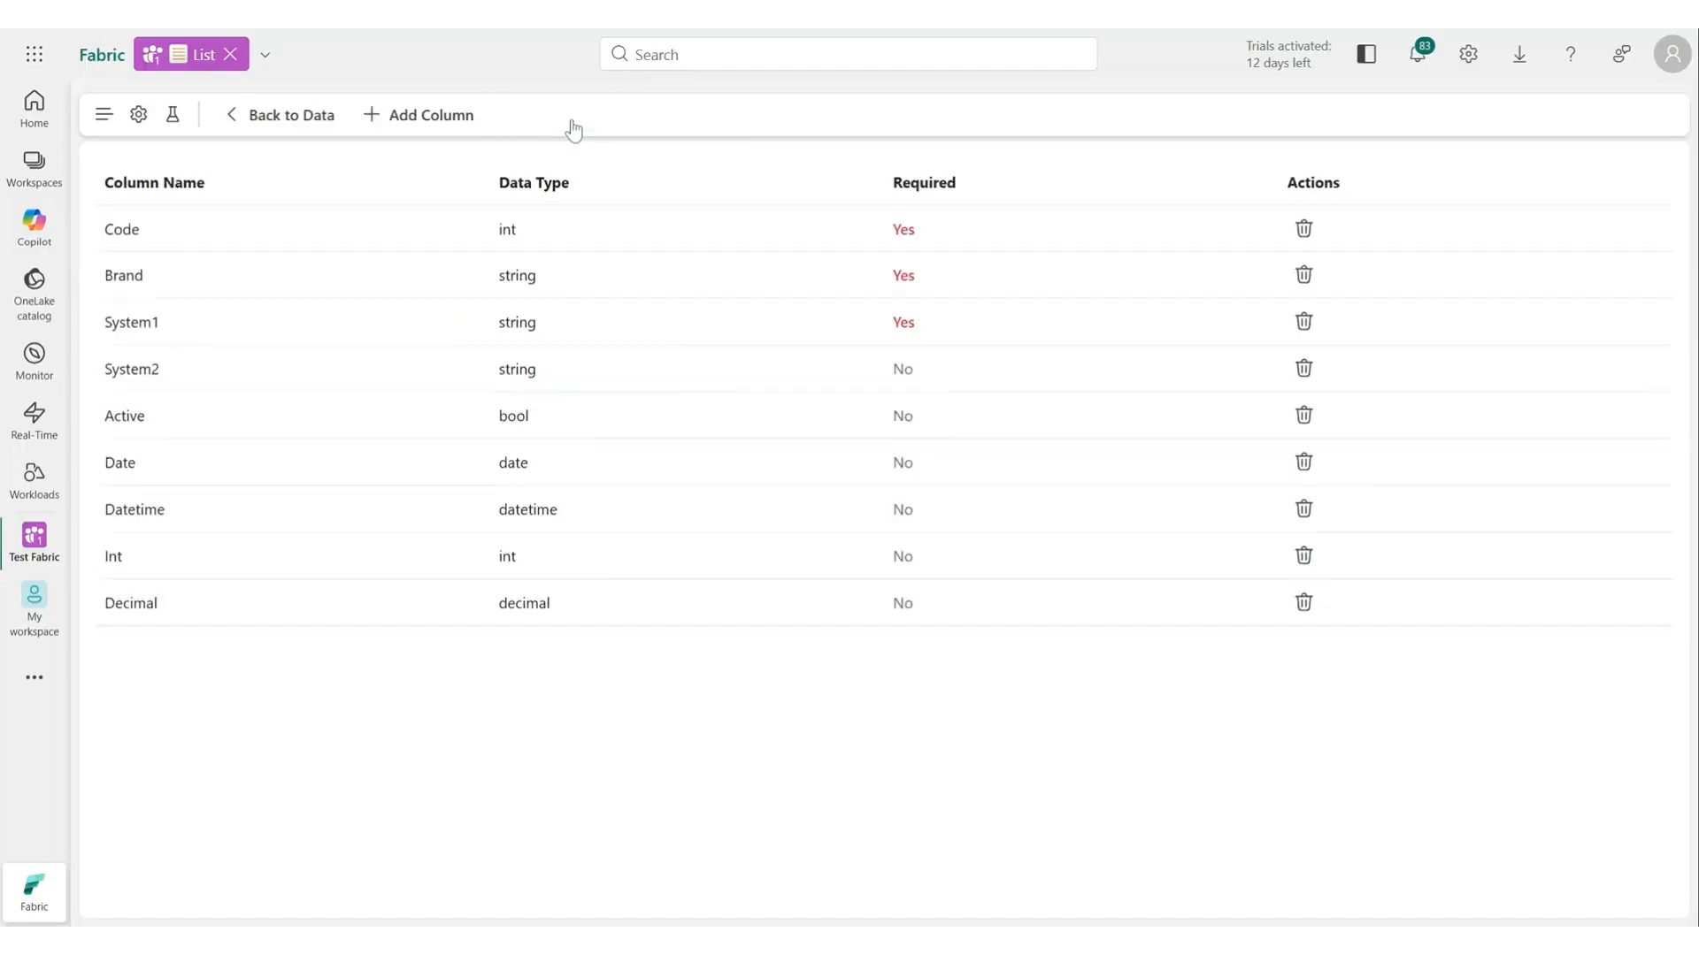
pyautogui.click(445, 124)
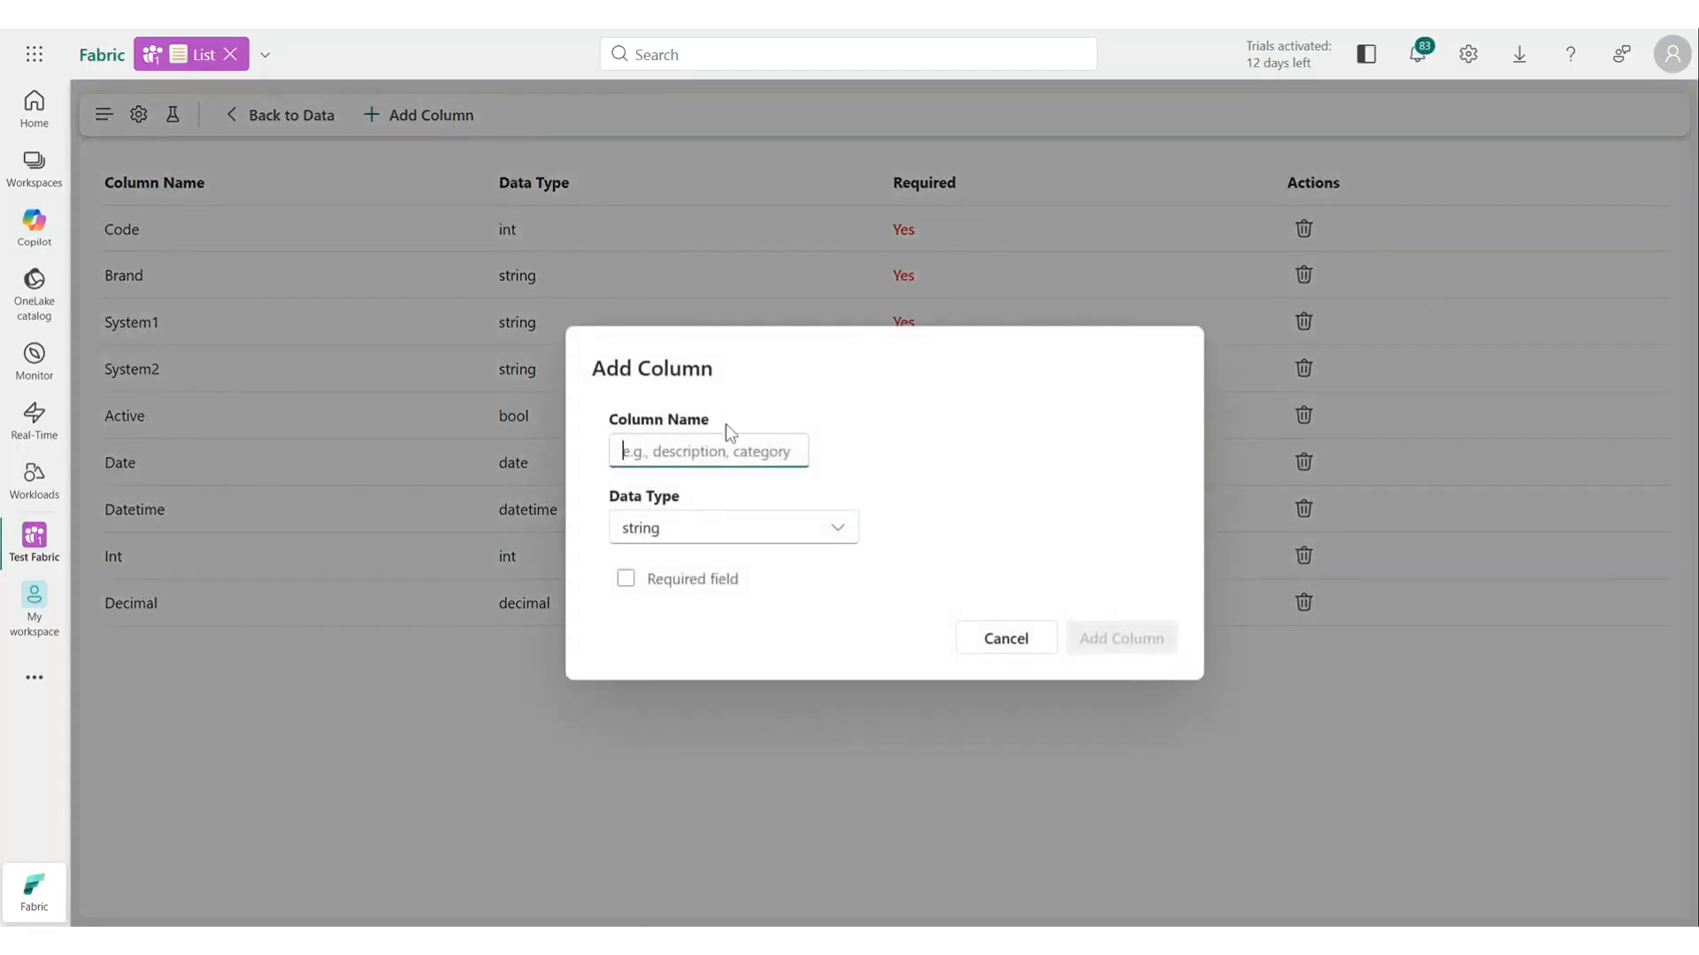
pyautogui.write('Run P')
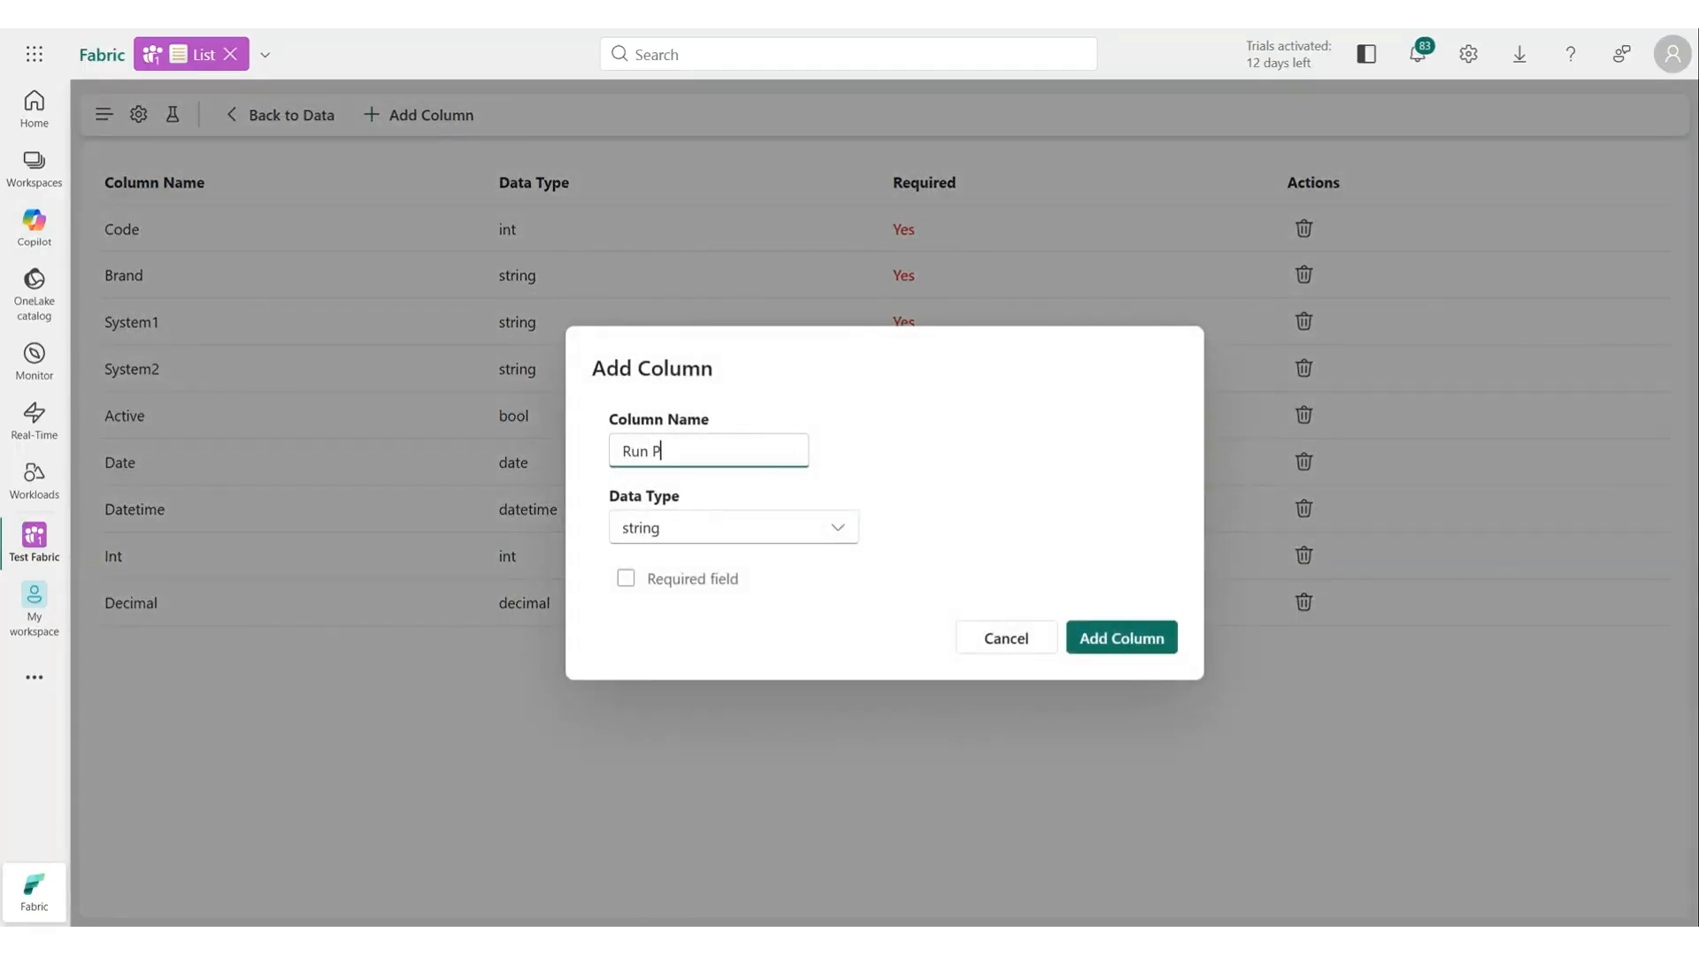
pyautogui.write('ipeline')
pyautogui.press('Tab')
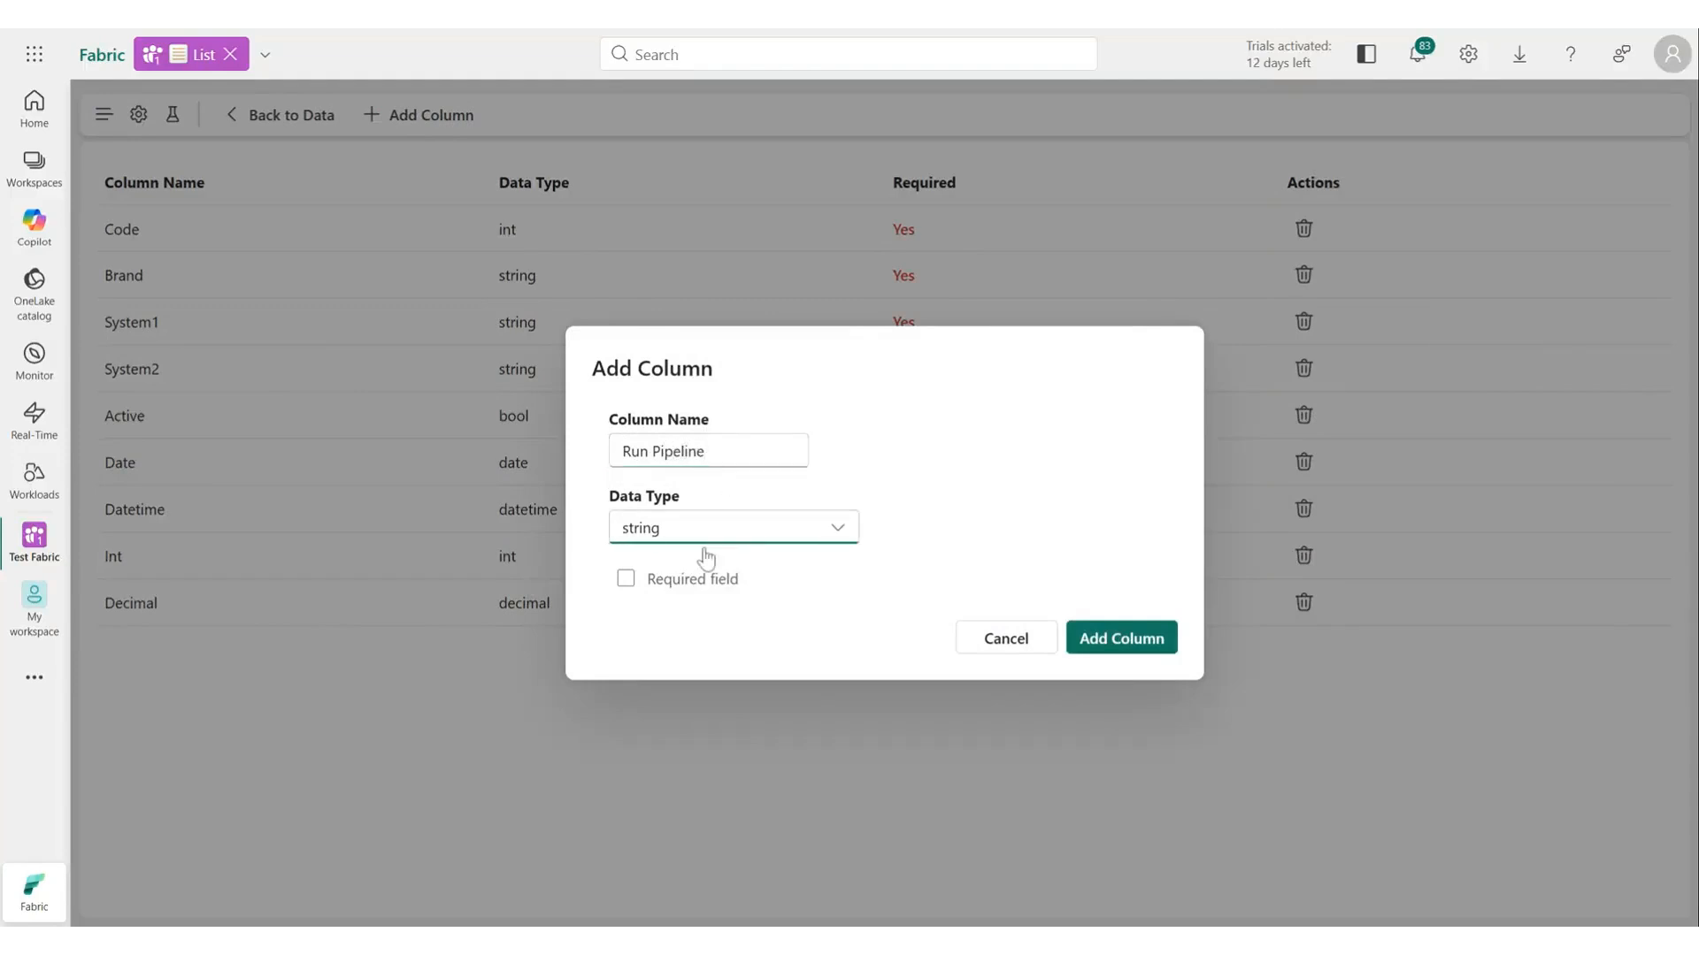
pyautogui.click(705, 535)
pyautogui.click(720, 755)
pyautogui.click(864, 617)
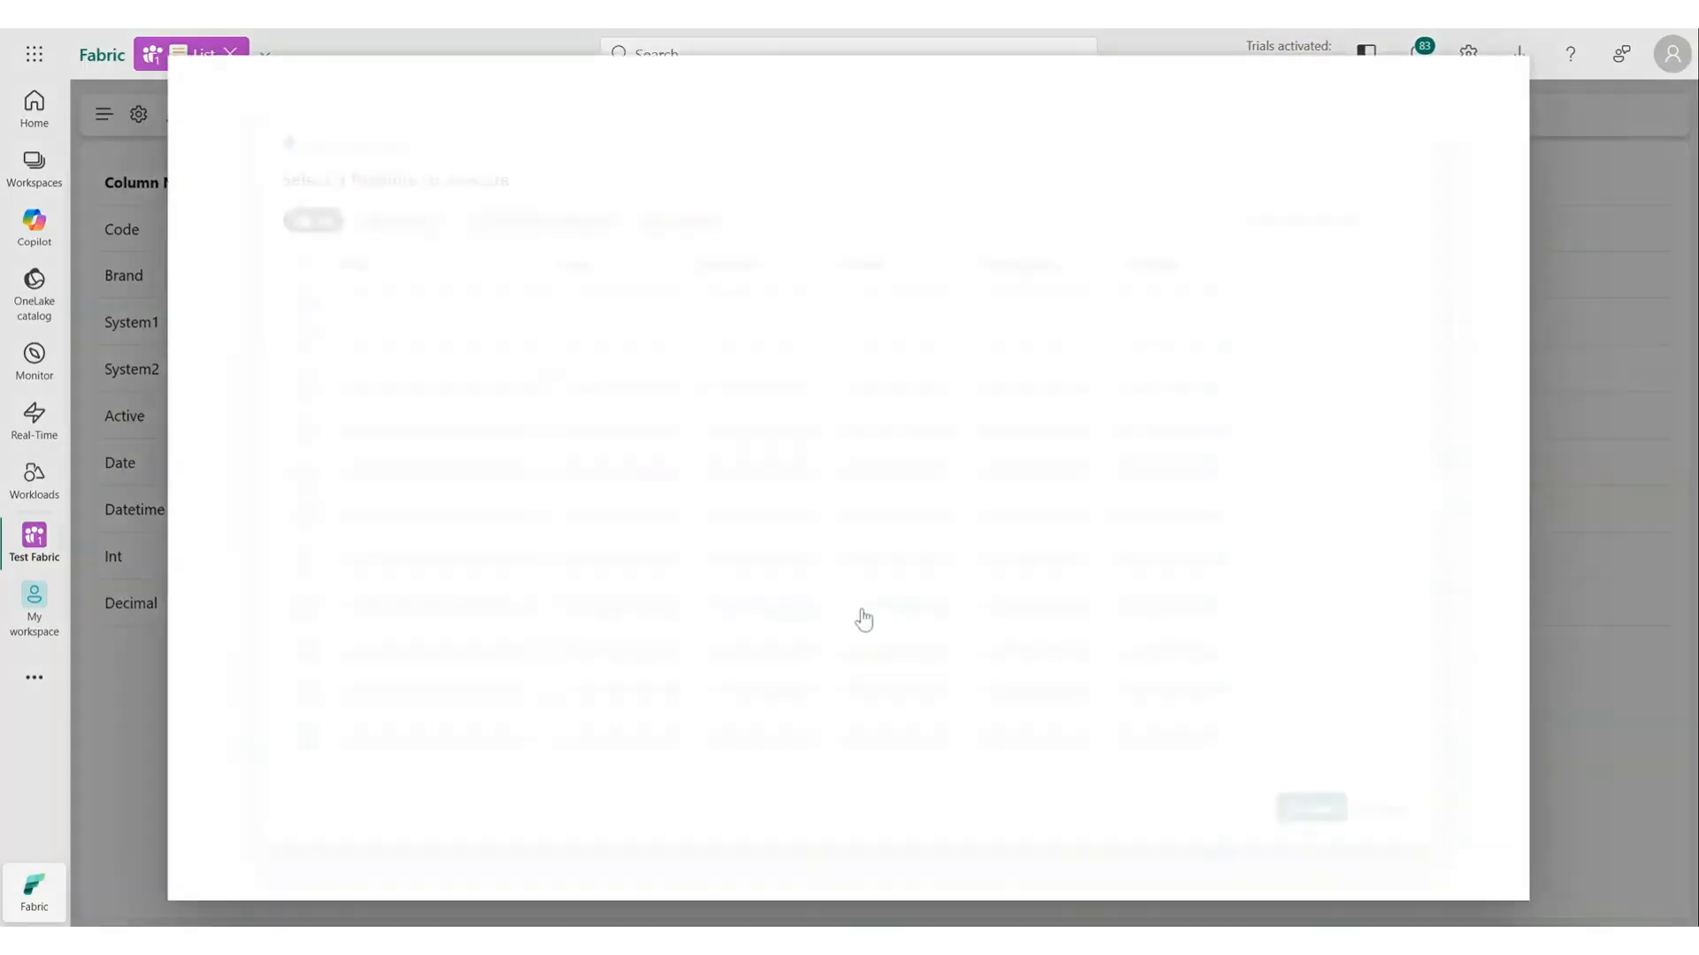
pyautogui.click(334, 282)
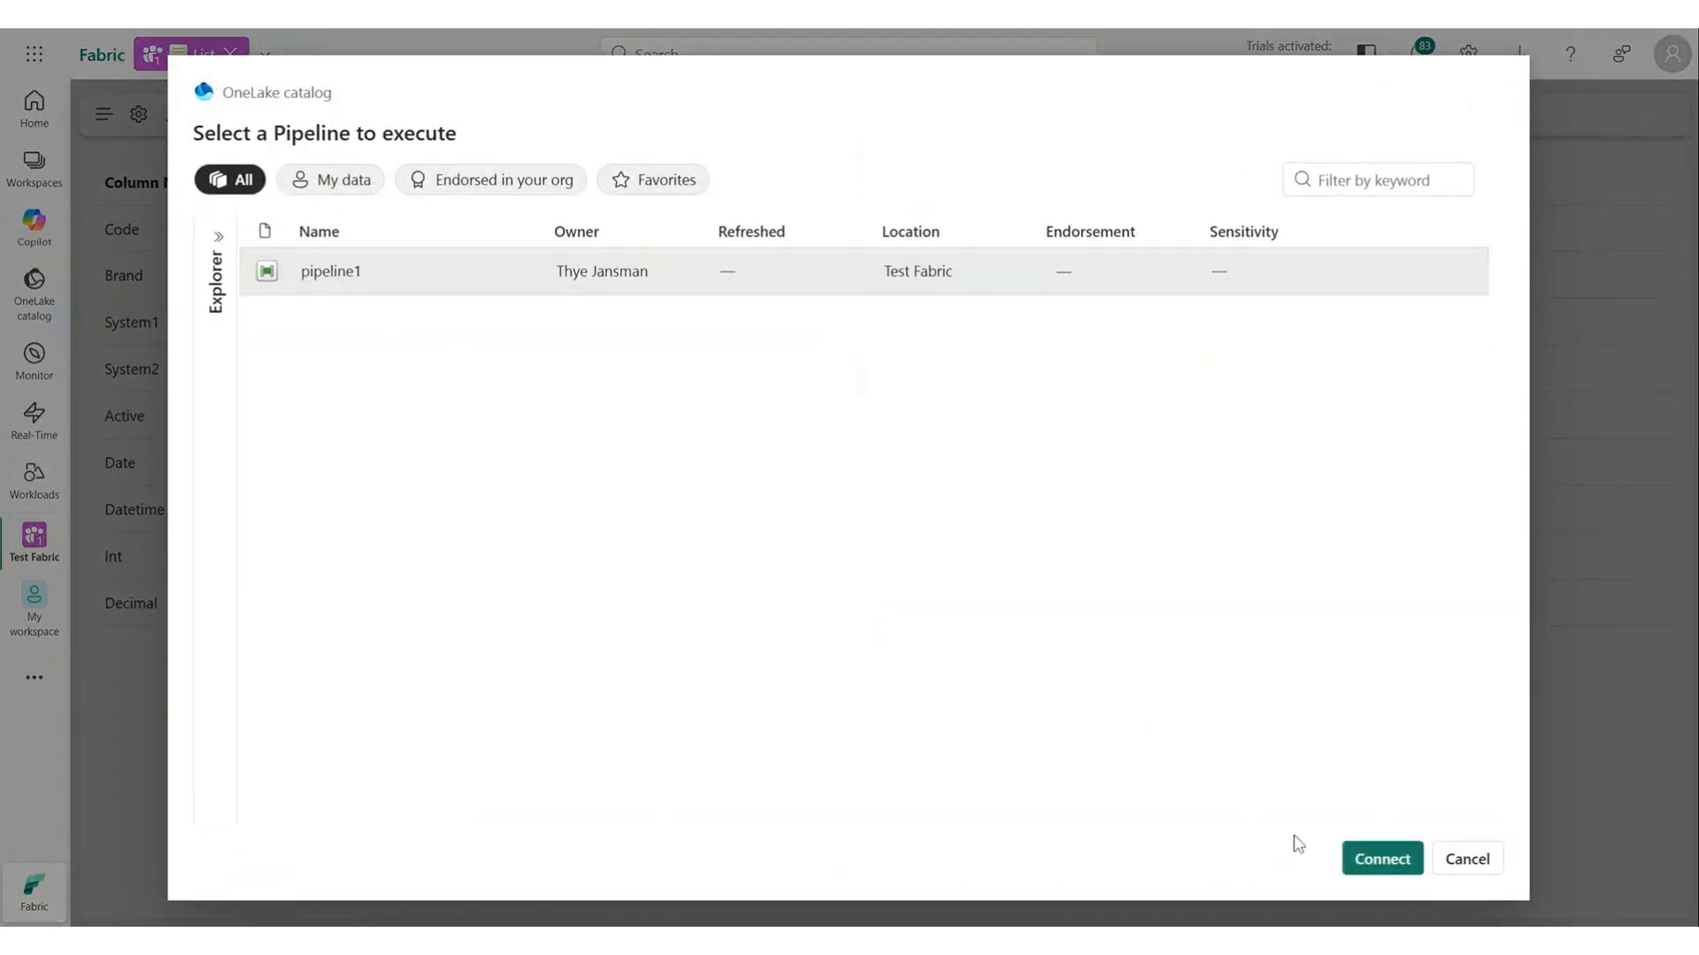
pyautogui.click(1360, 855)
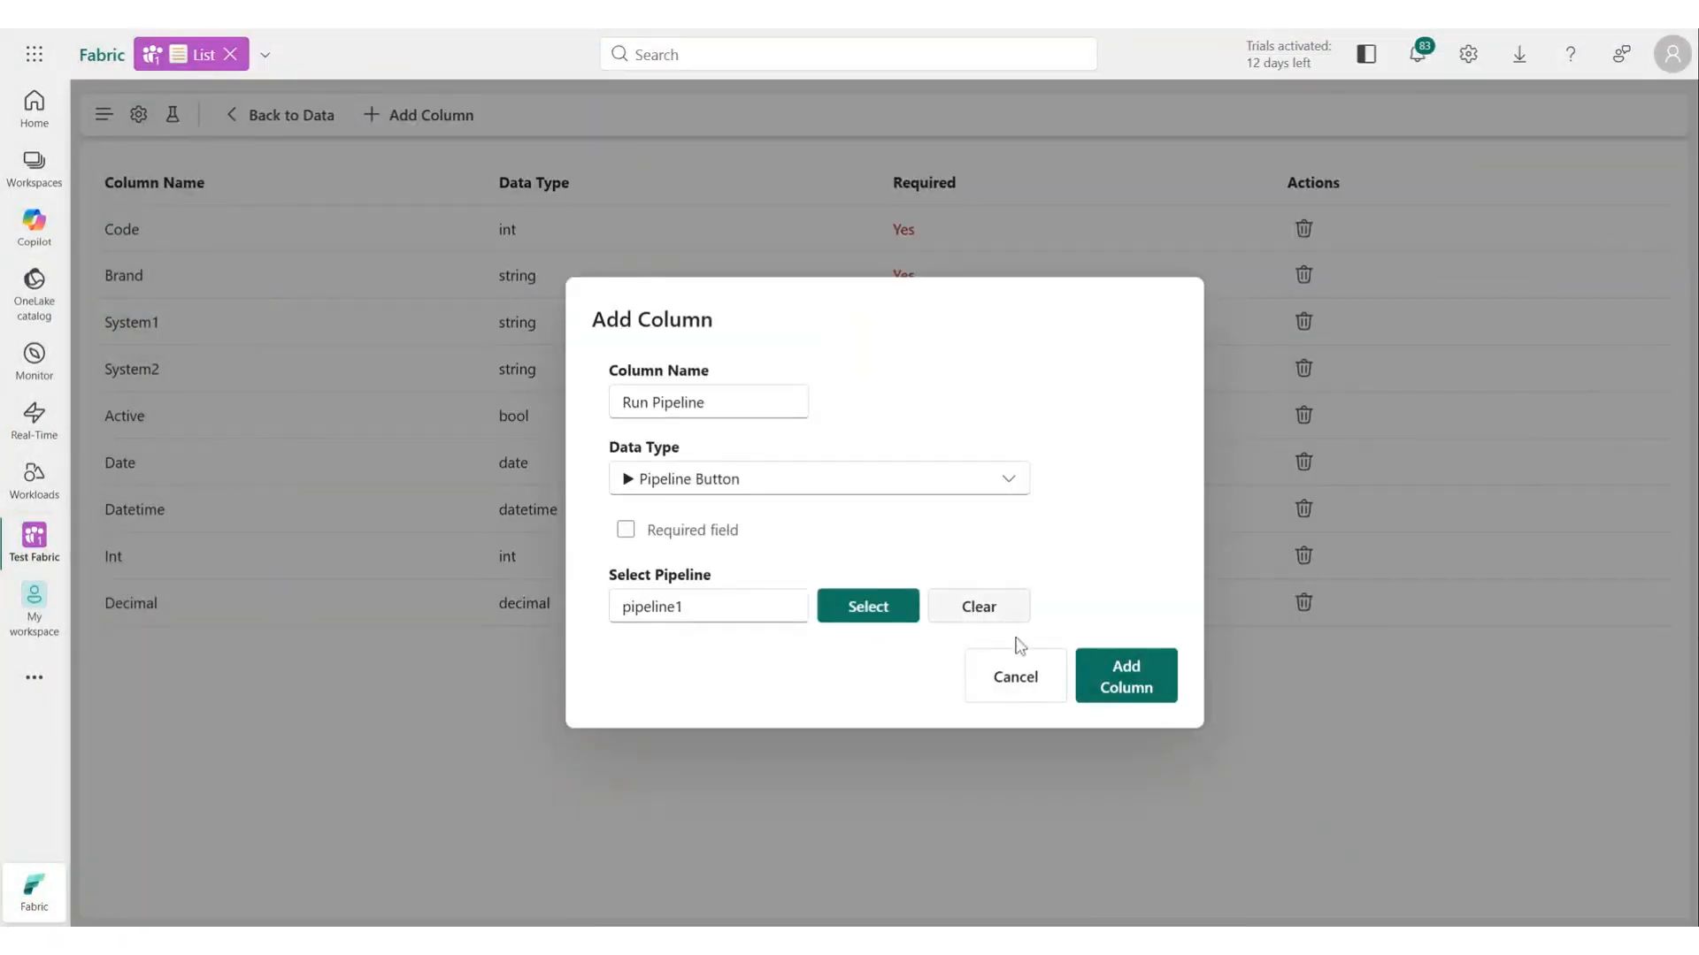
pyautogui.click(1141, 690)
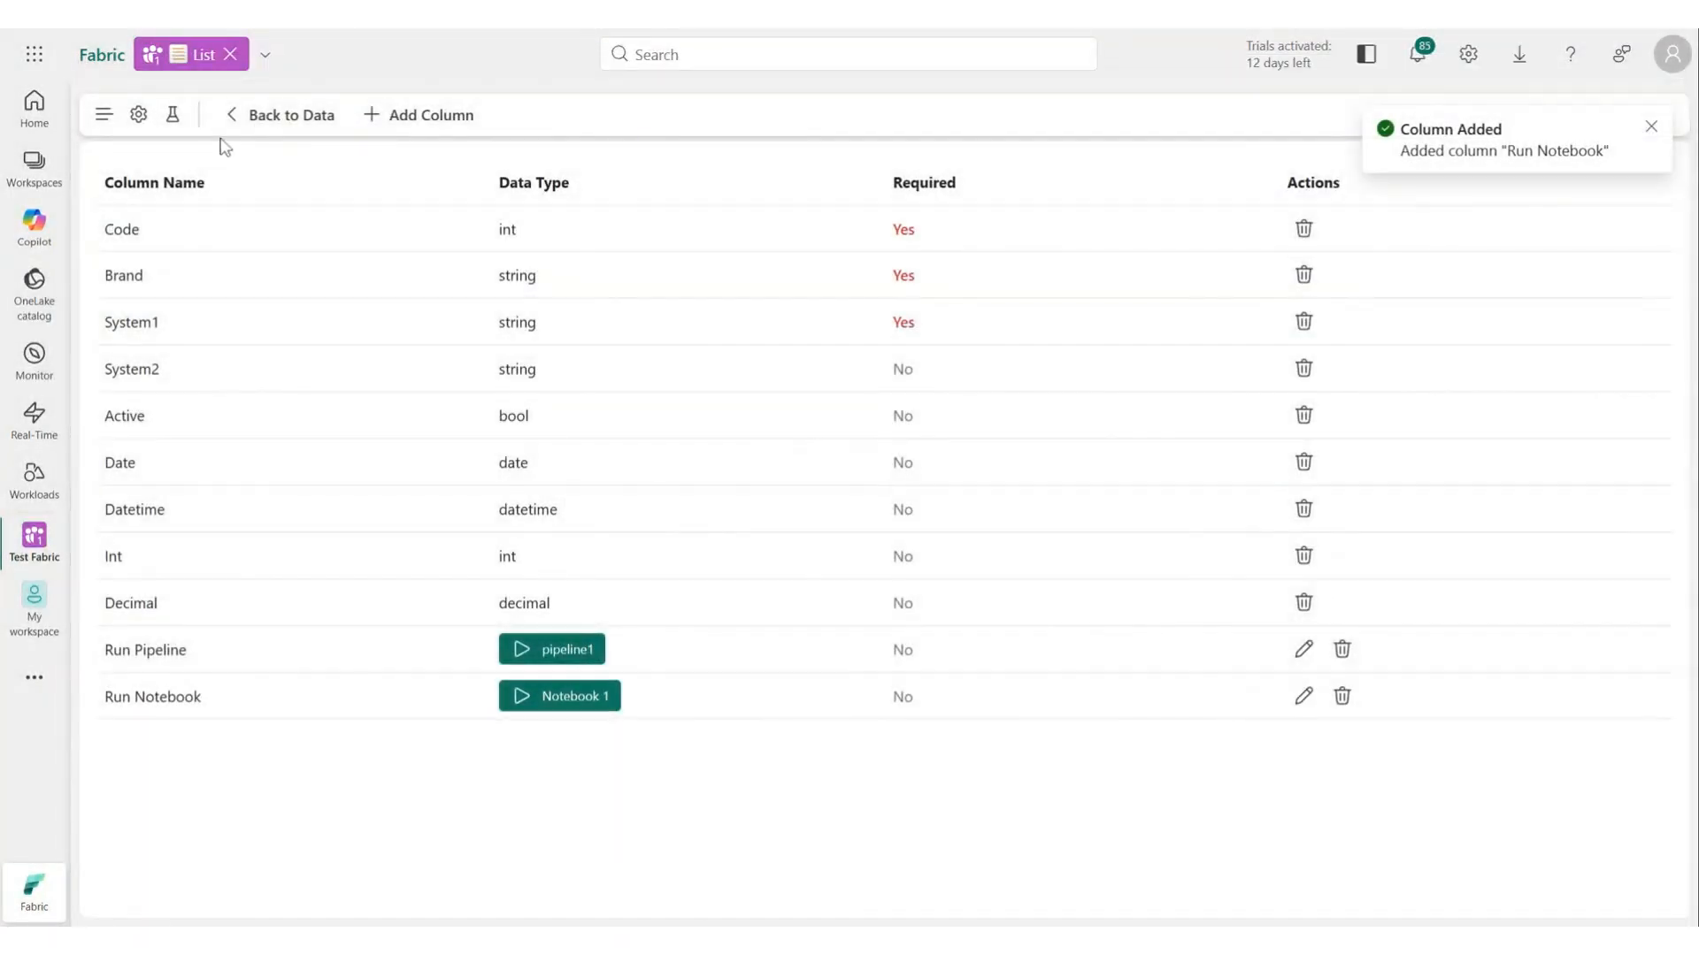
# Back in the Brand Mapping data, trigger the Pipeline and Notebook buttons on Opel's row and open the Monitor hub to check both runs.
pyautogui.click(275, 123)
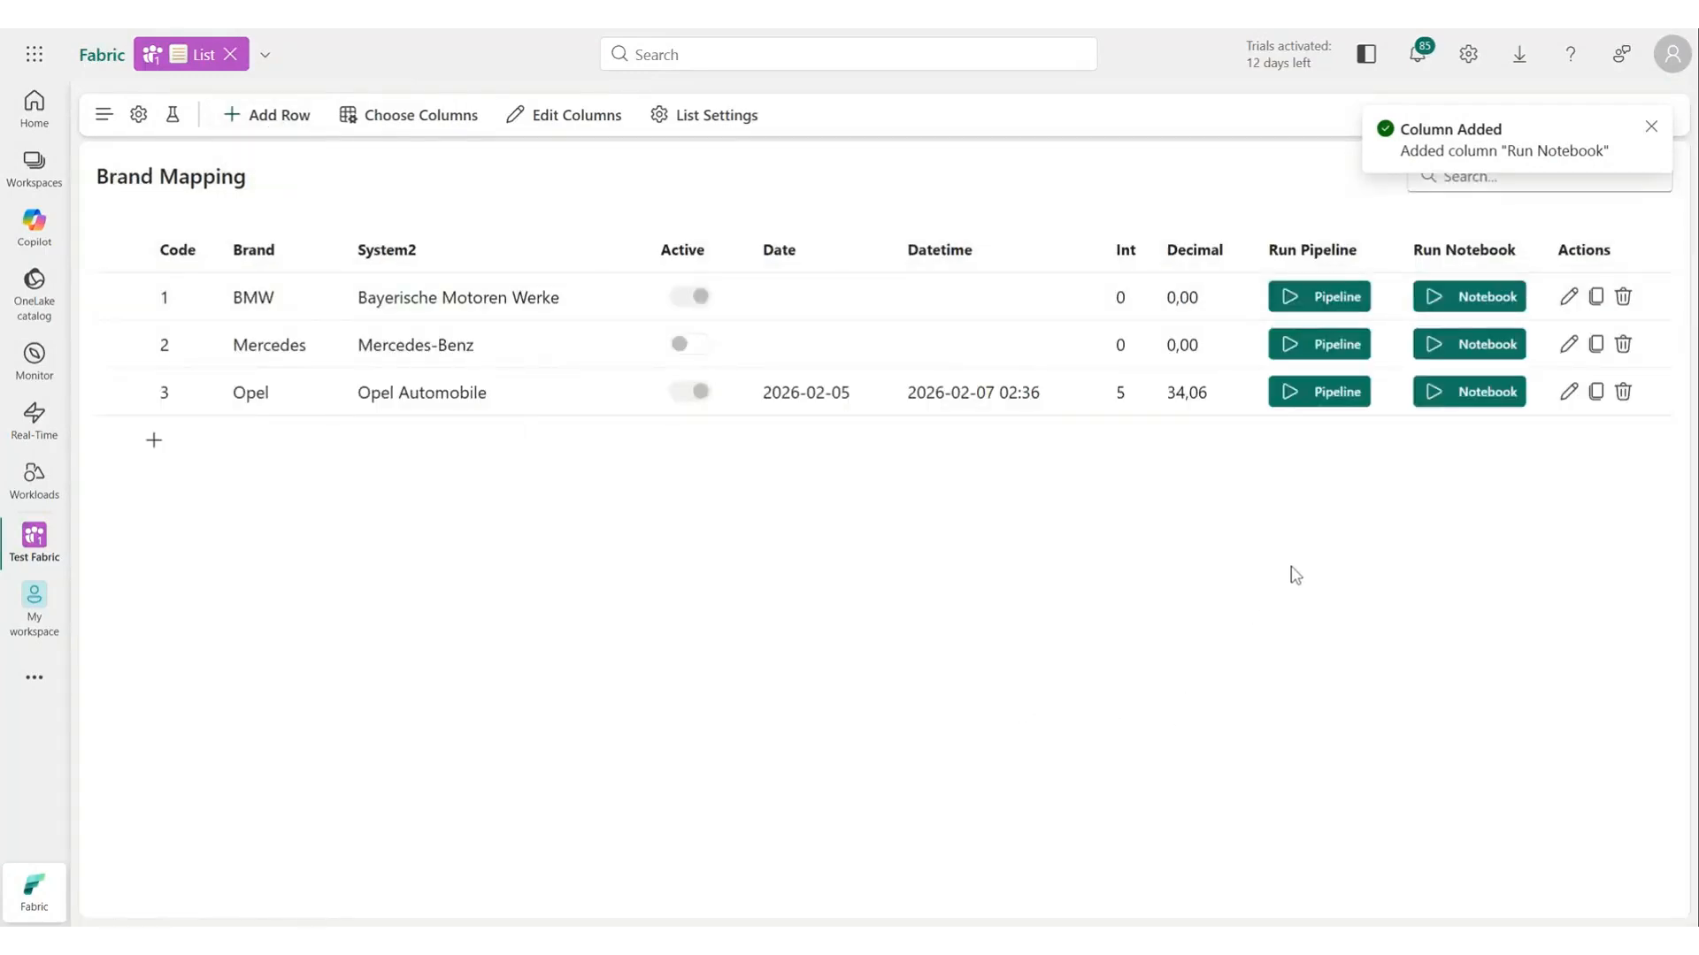
pyautogui.click(1327, 390)
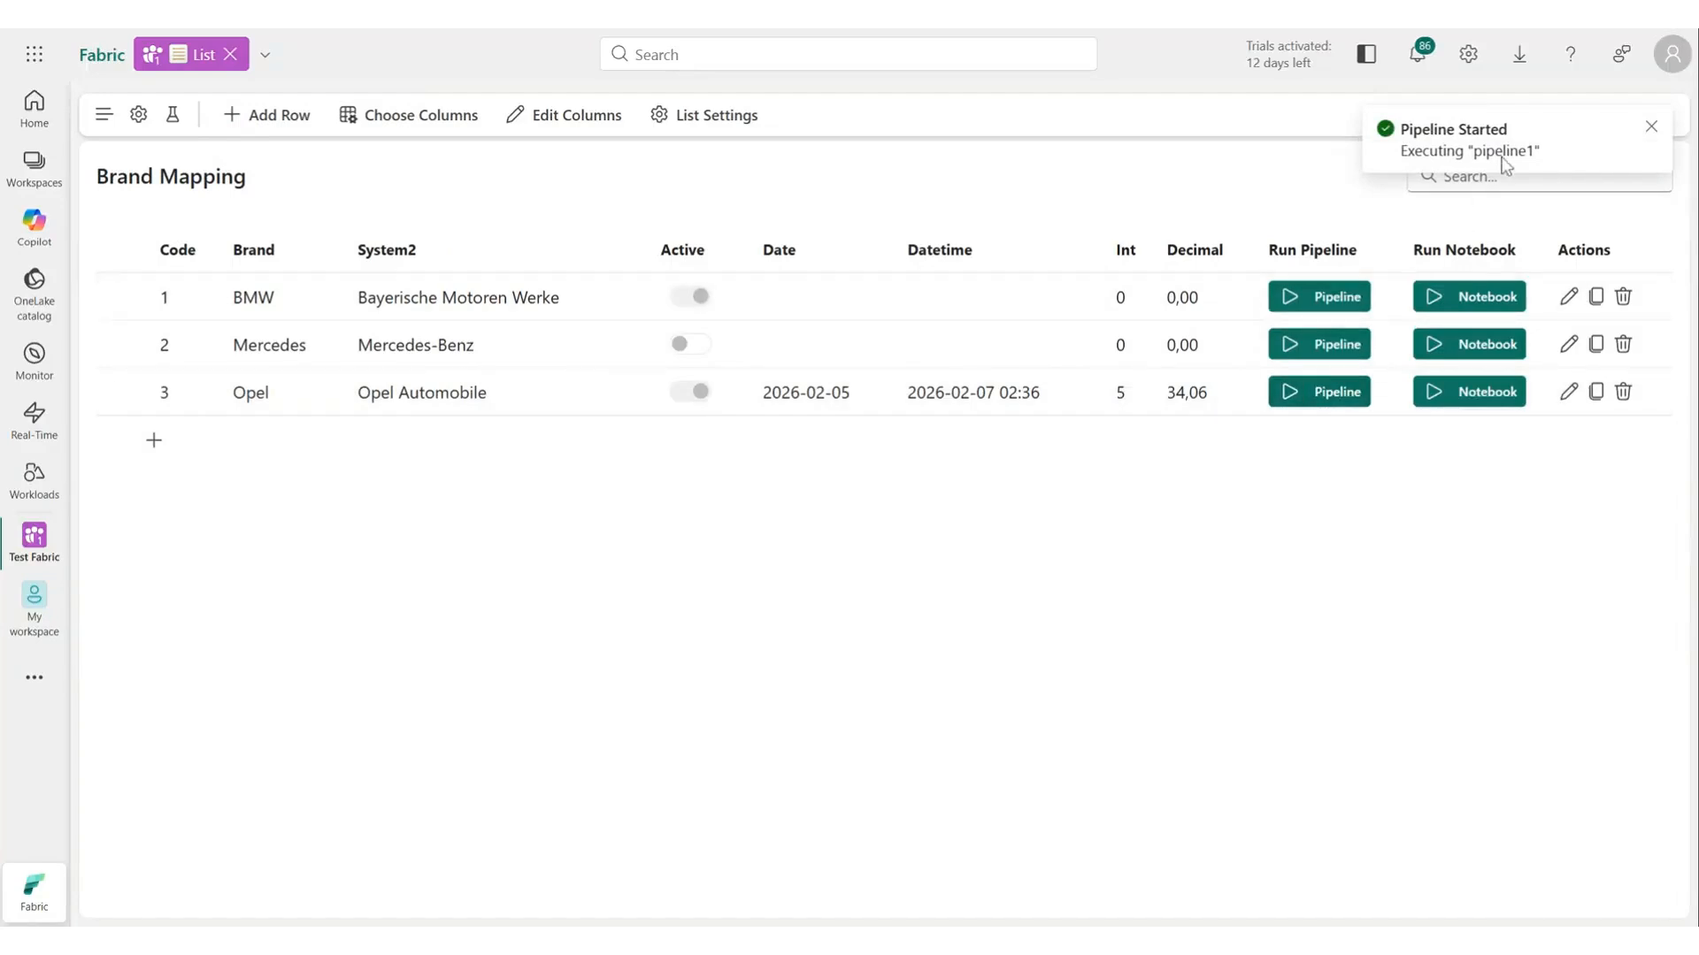
pyautogui.click(1460, 392)
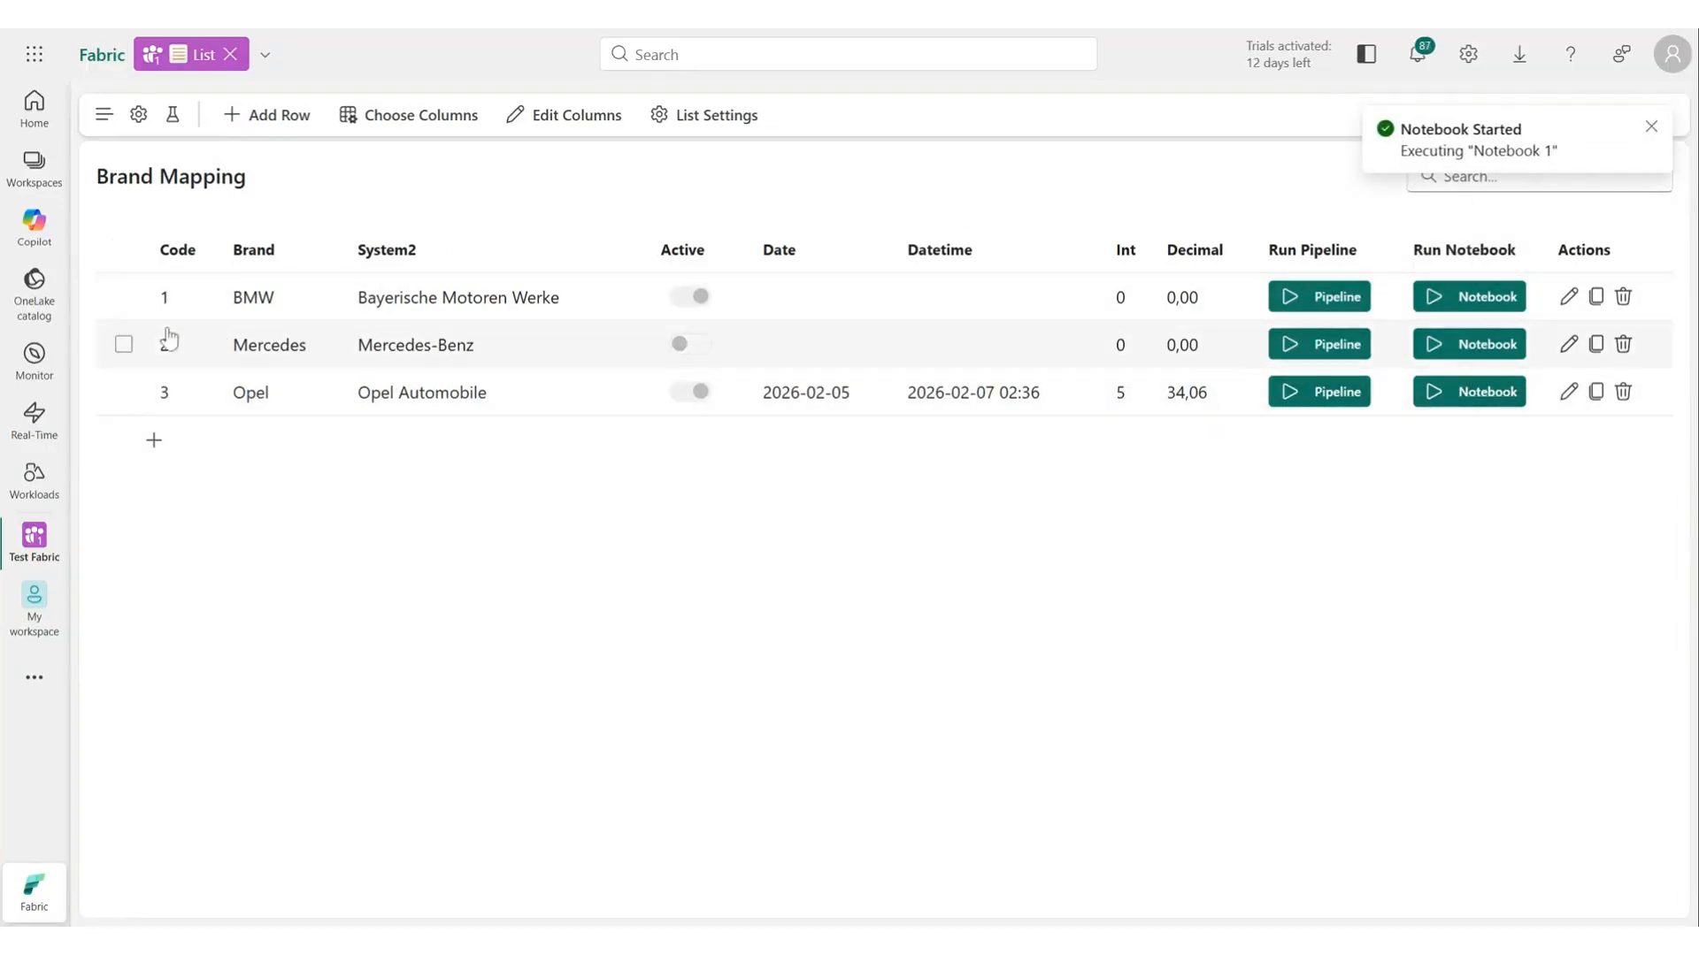
pyautogui.click(47, 371)
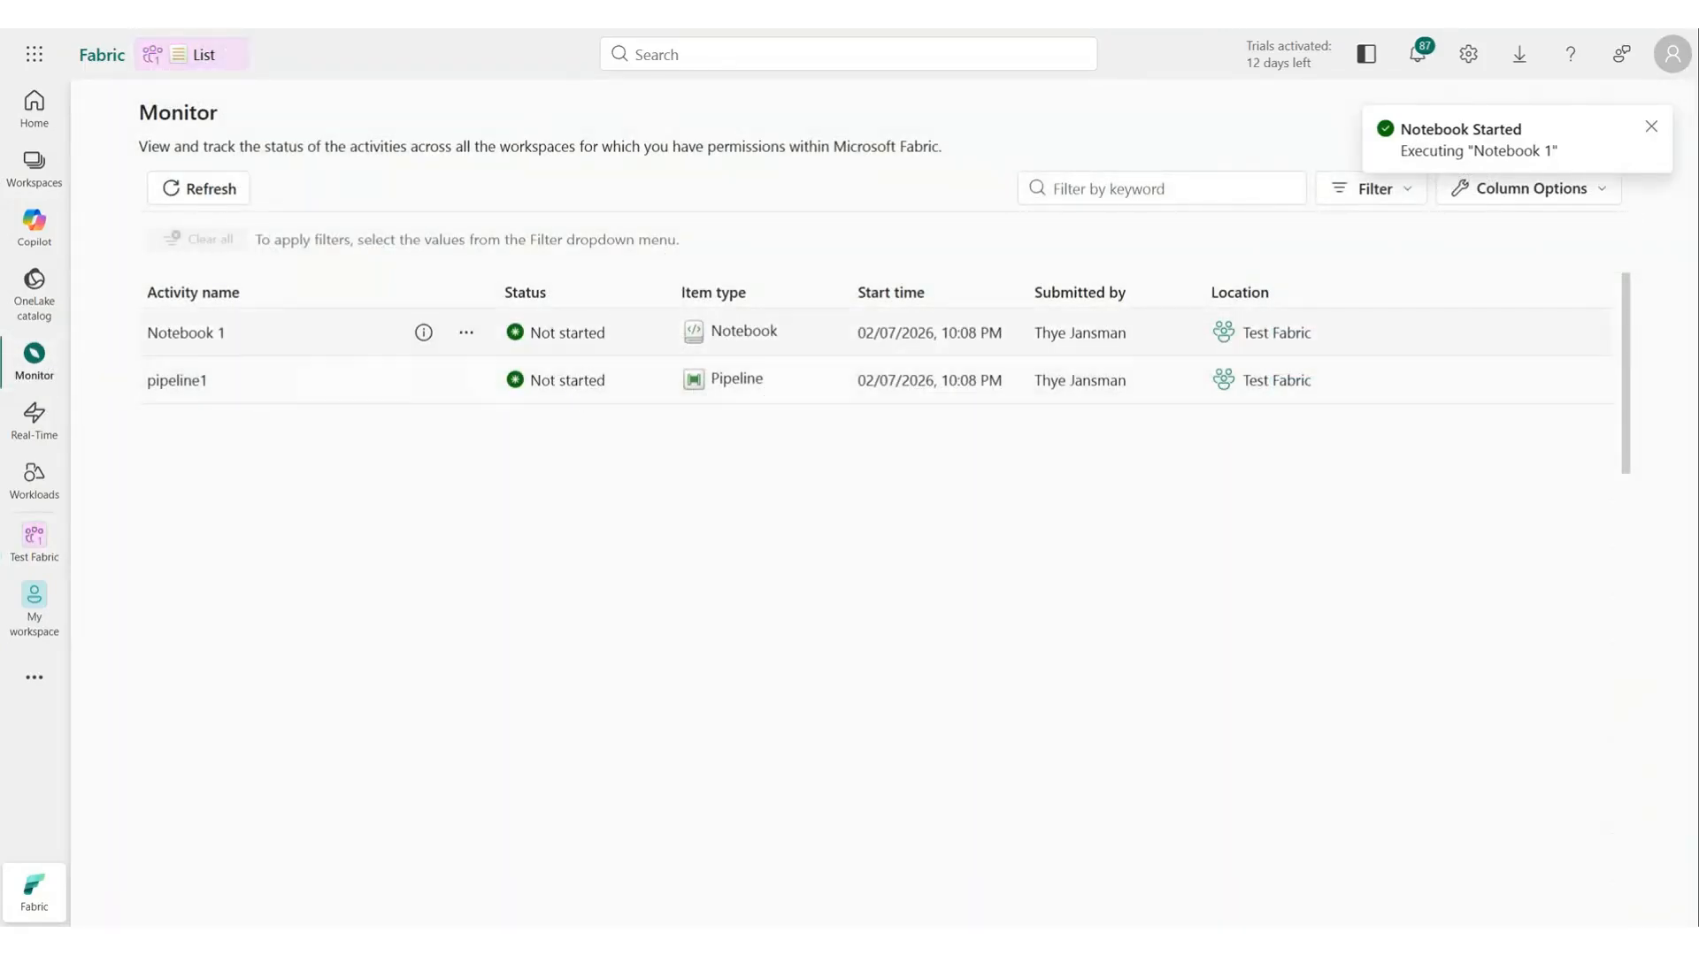